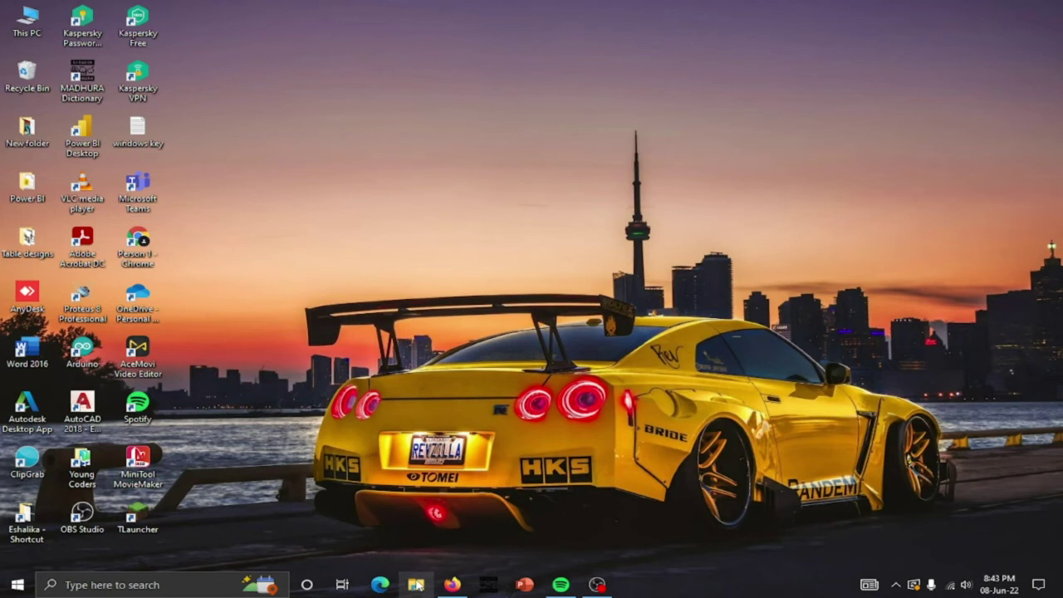
Step: Paste the nexus ZIP archive from the Downloads folder into the root of Local Disk (E:)
click(418, 584)
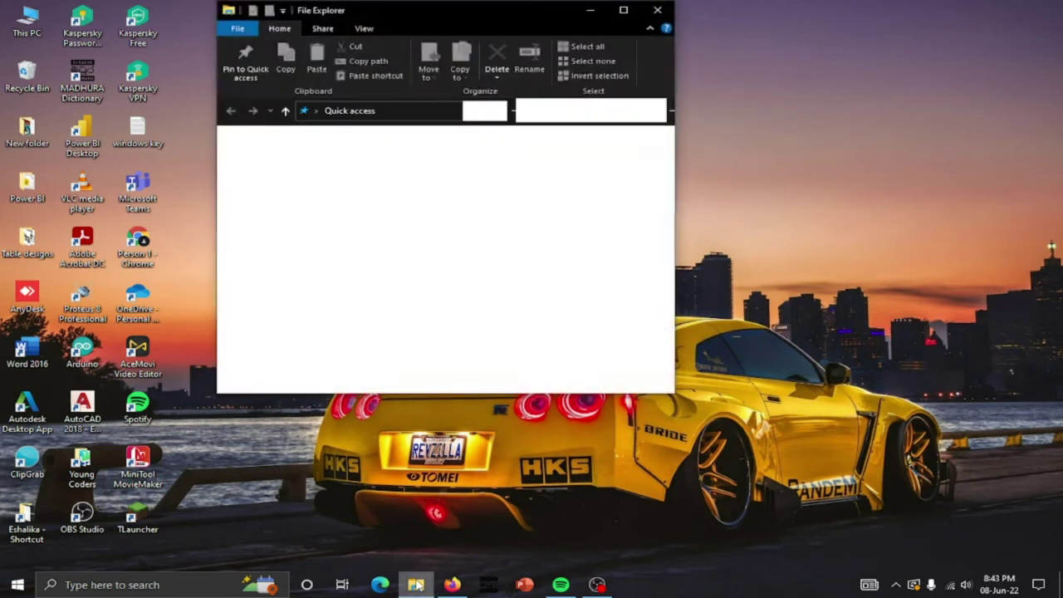
click(624, 11)
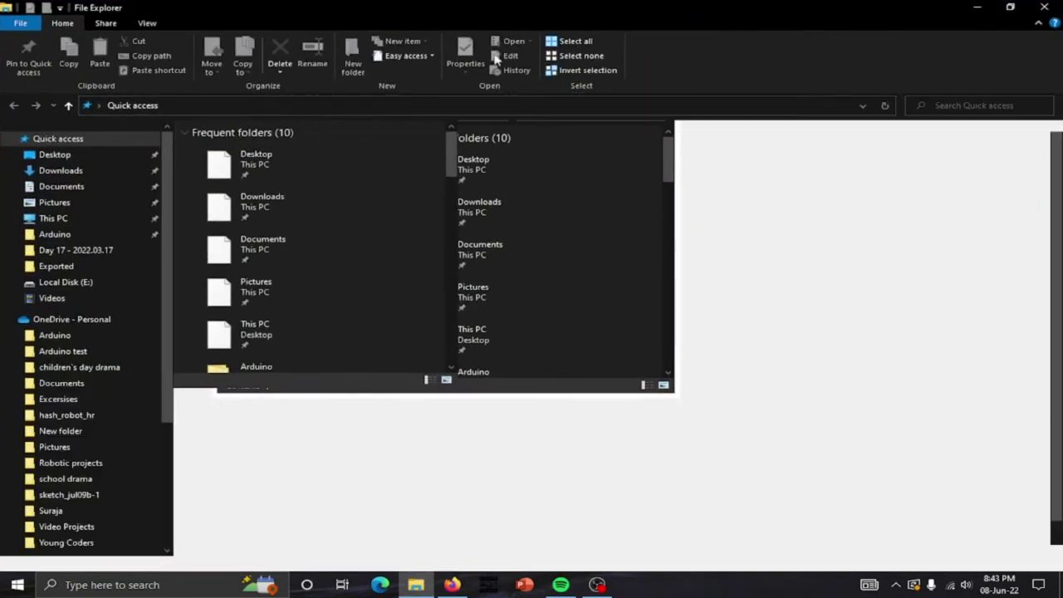
click(95, 176)
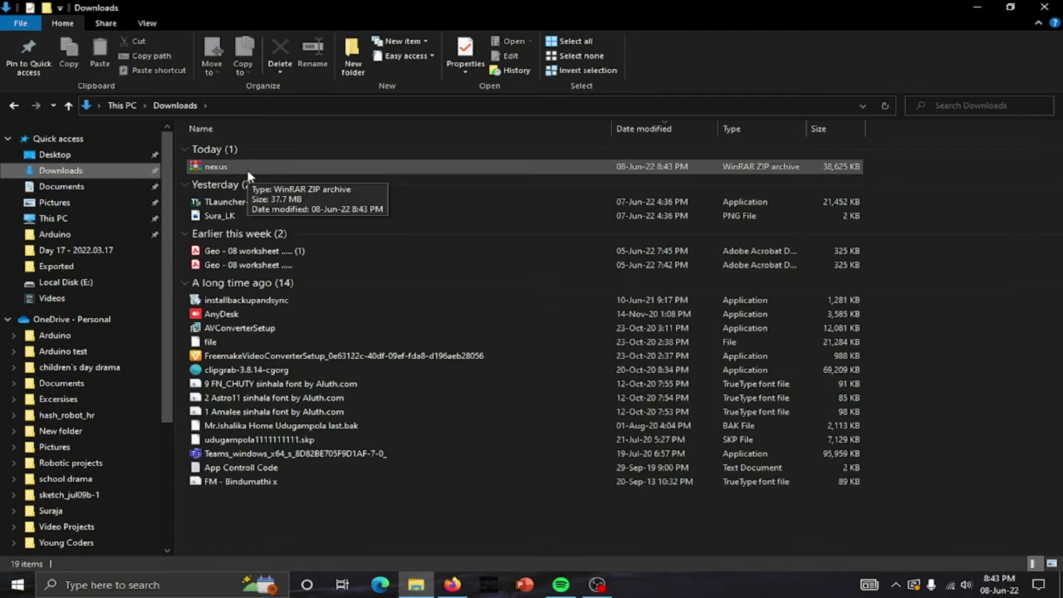
click(247, 169)
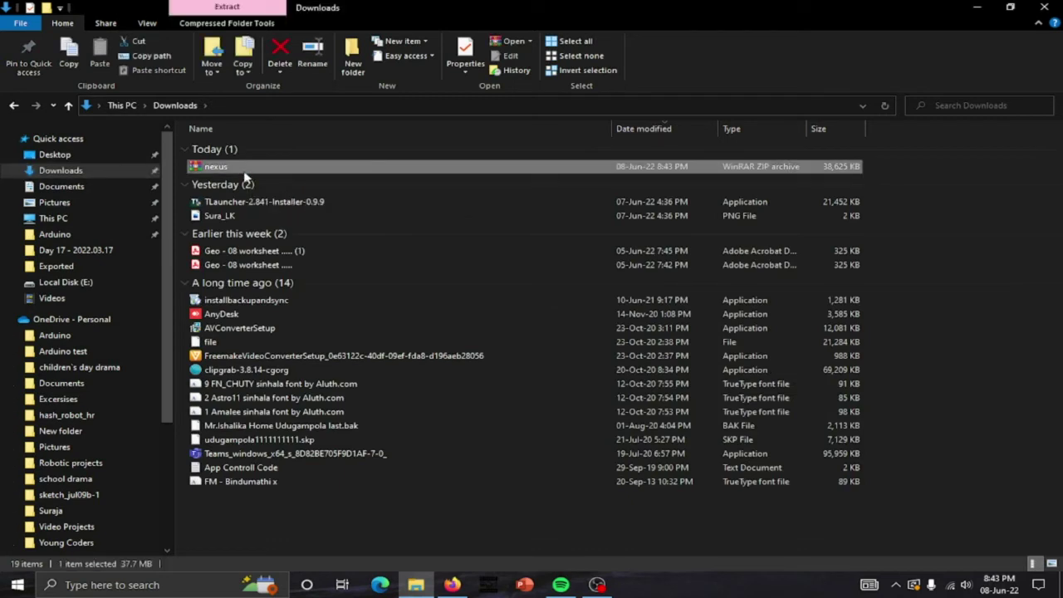
scroll(77, 531, down, 4)
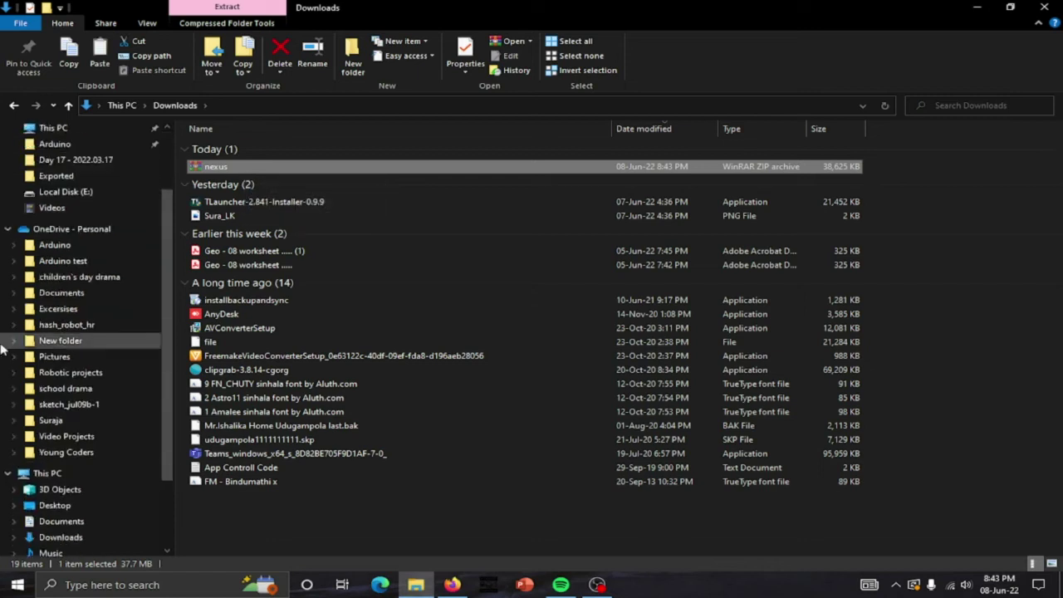
click(66, 522)
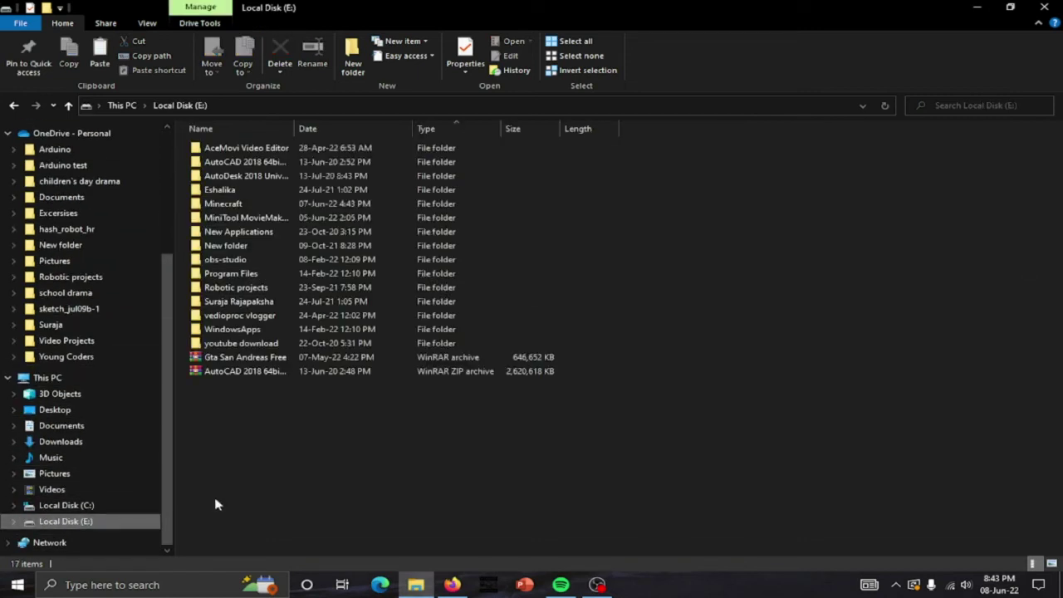
key(ctrl+v)
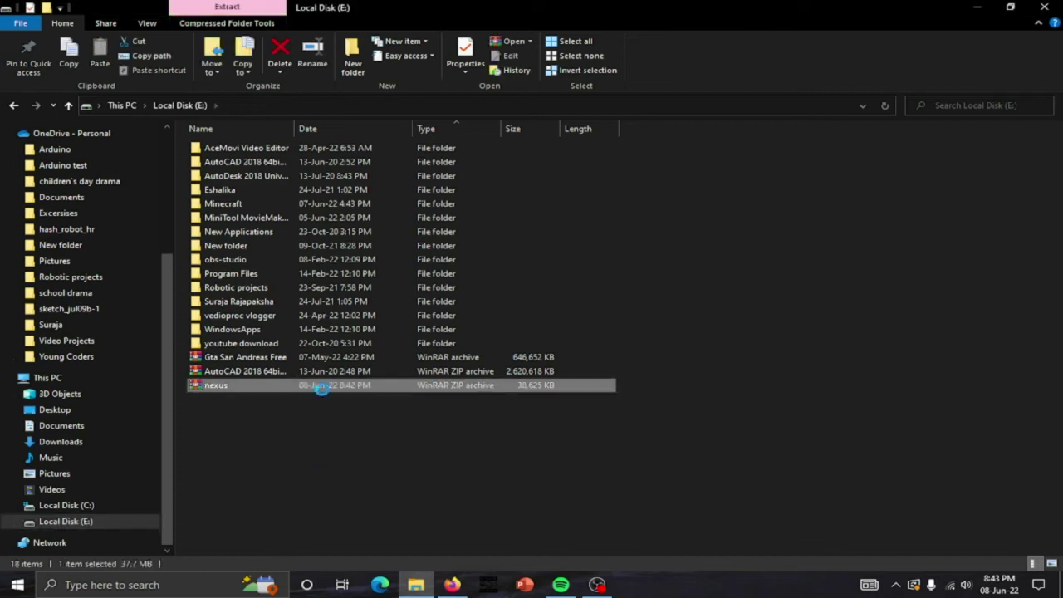
Step: Extract the contents of the nexus archive directly into Local Disk (E:)
right_click(324, 395)
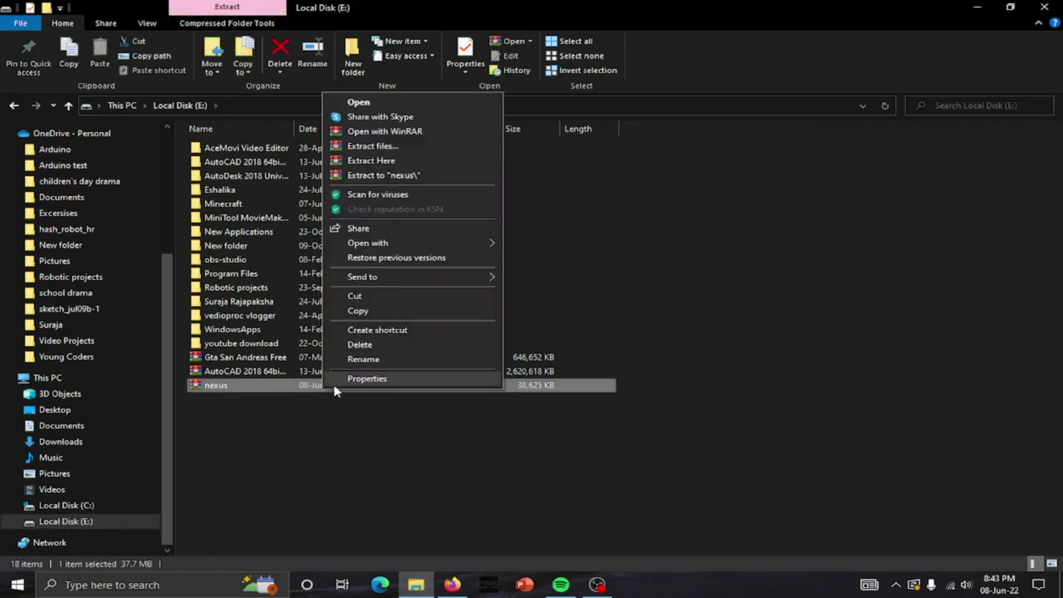
click(455, 162)
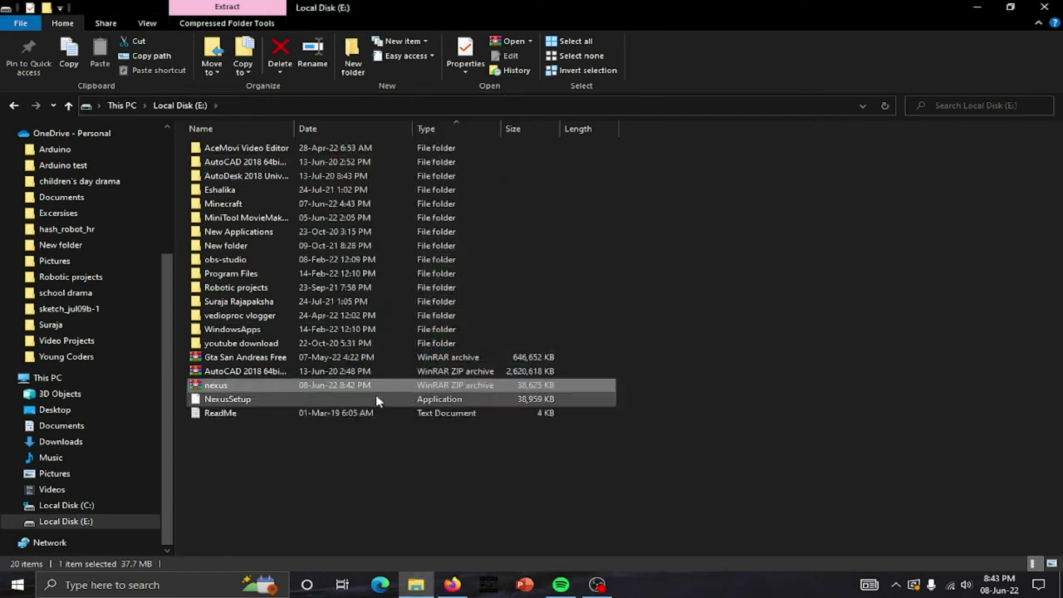
click(411, 446)
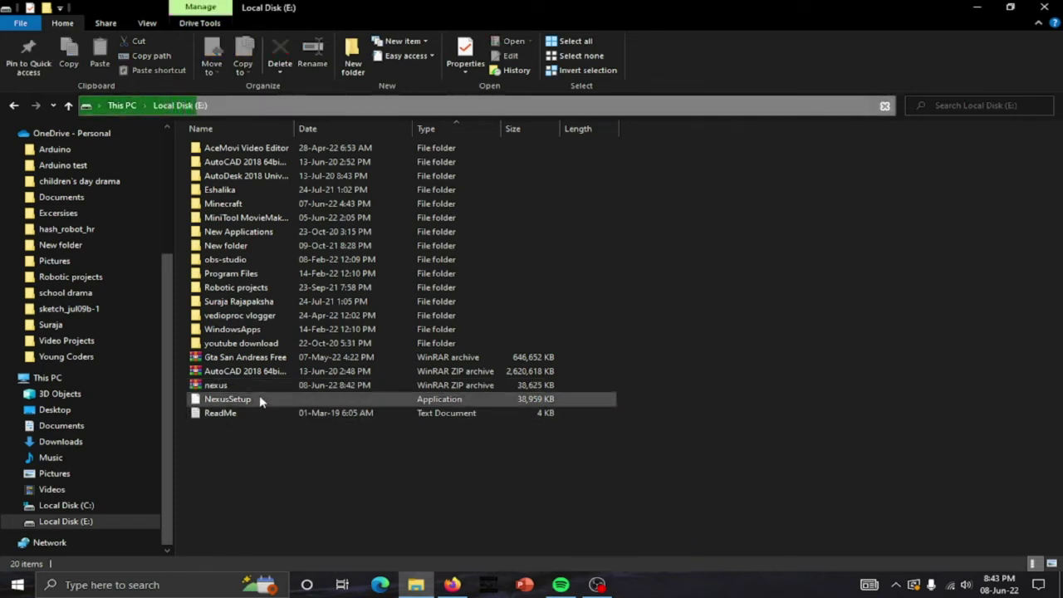
Step: Run NexusSetup with English as the setup language and accept the license agreement
double_click(366, 405)
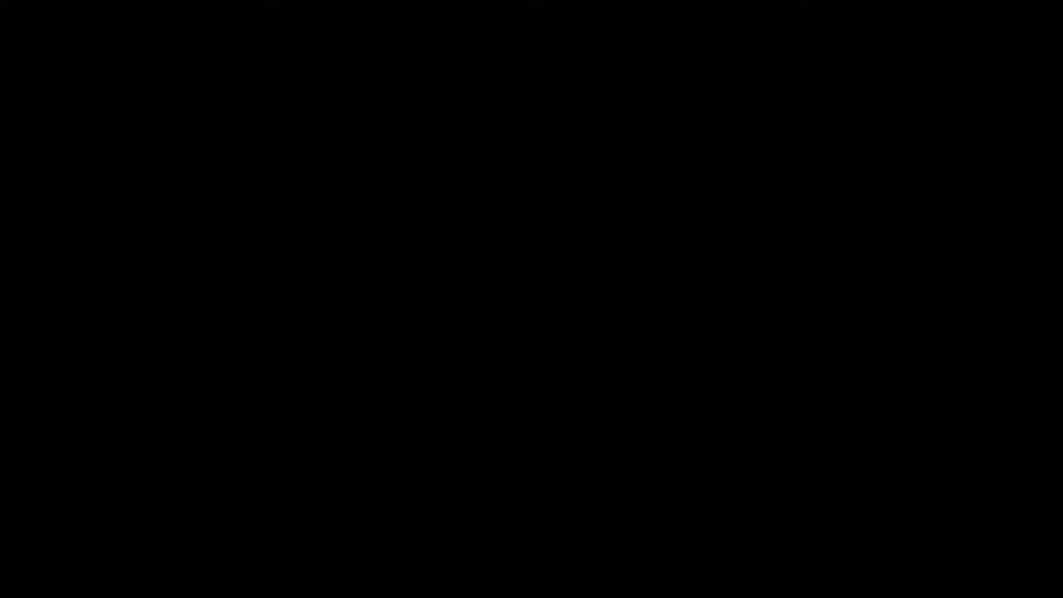
click(498, 467)
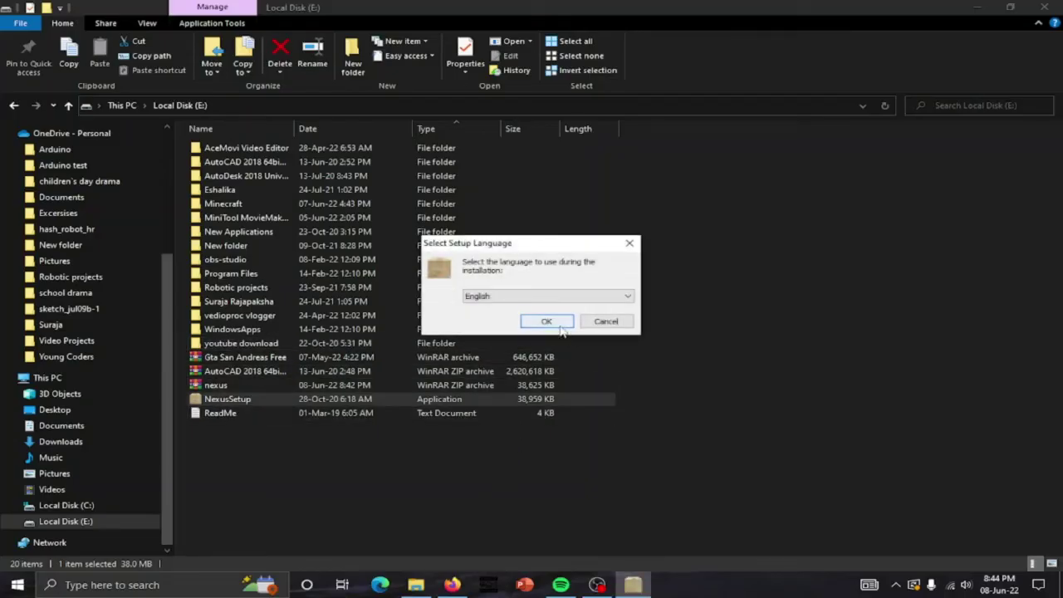
click(548, 322)
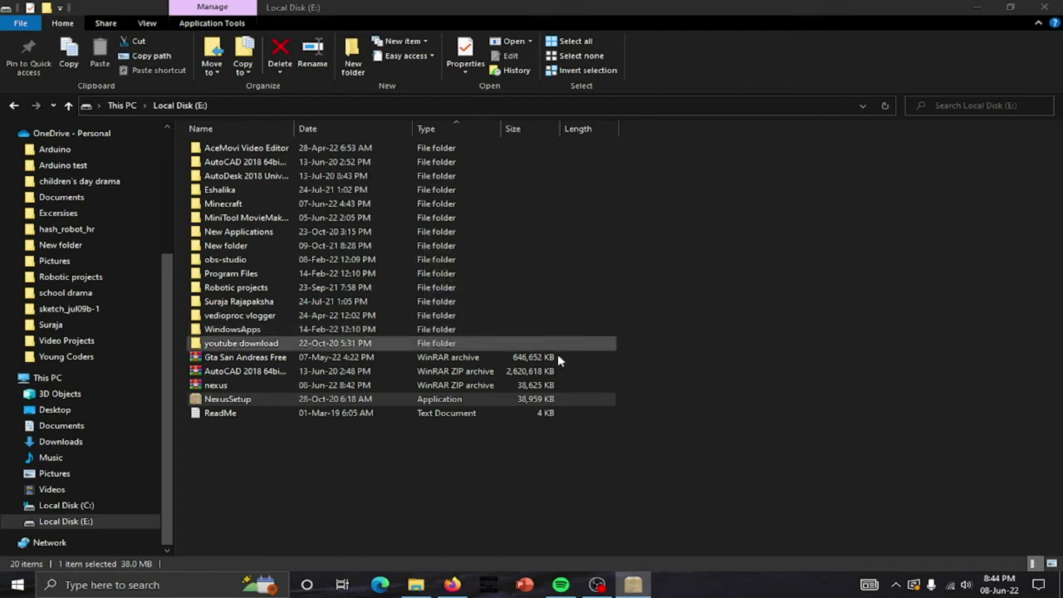
click(454, 359)
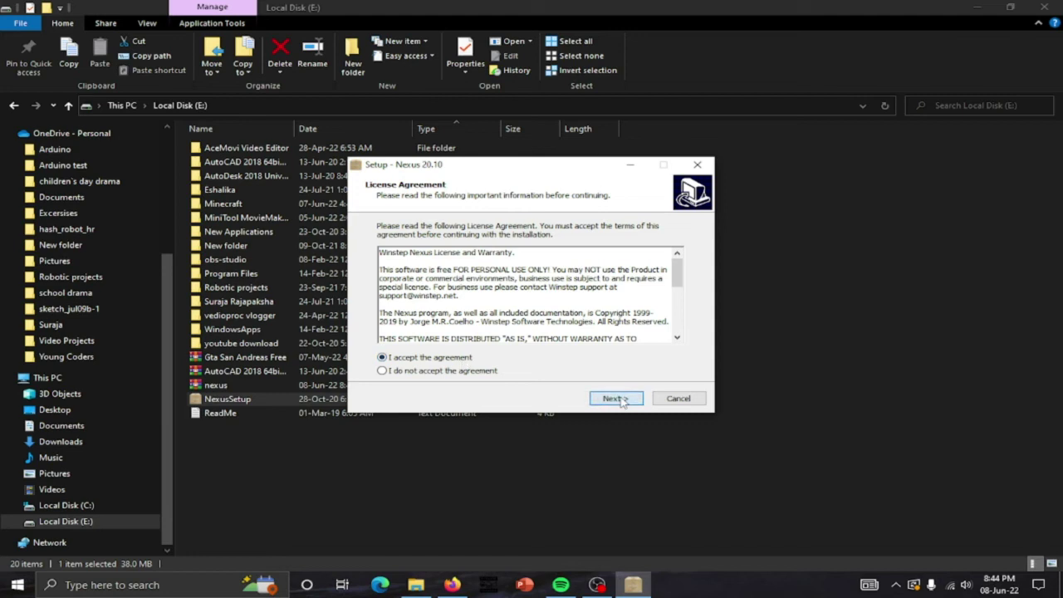
click(618, 399)
Step: Set the Nexus installation destination to E:\Winstep
click(654, 276)
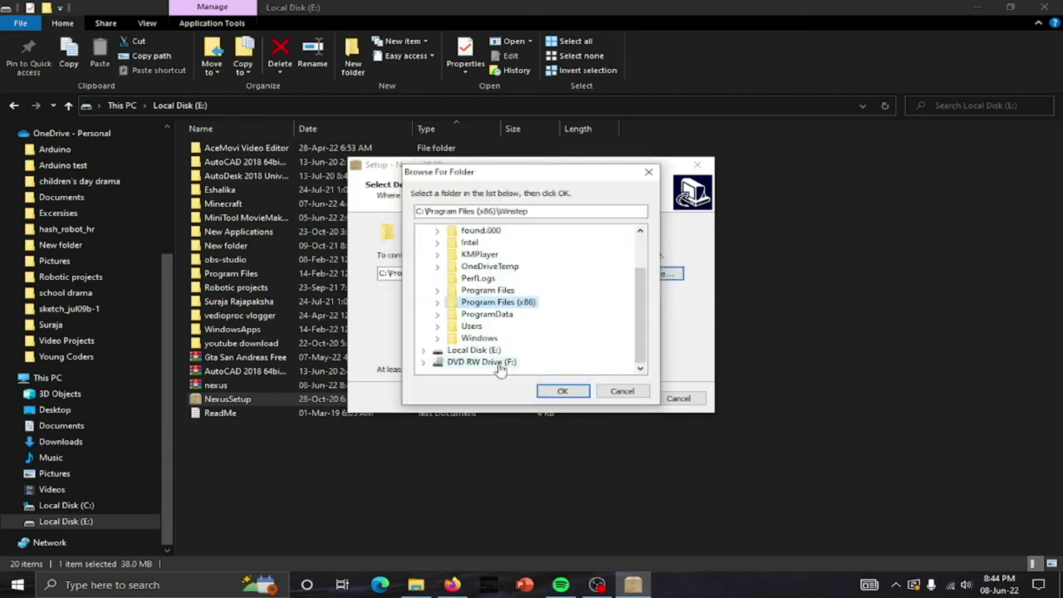
click(473, 350)
click(561, 391)
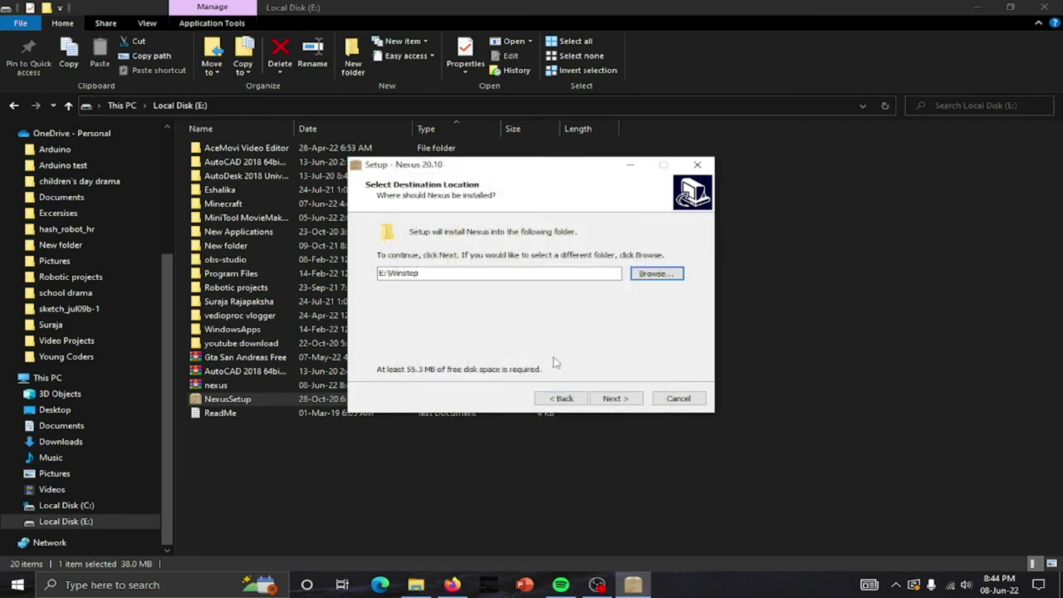
click(612, 399)
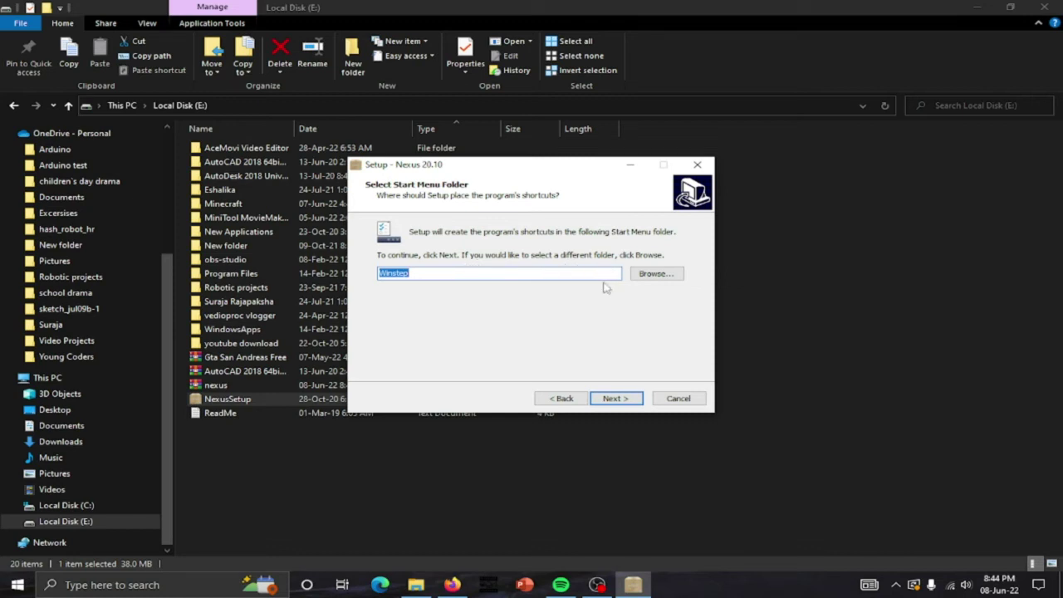
Step: Install Nexus with Winstep as the Start Menu folder and finish the setup with Launch Nexus enabled
click(605, 401)
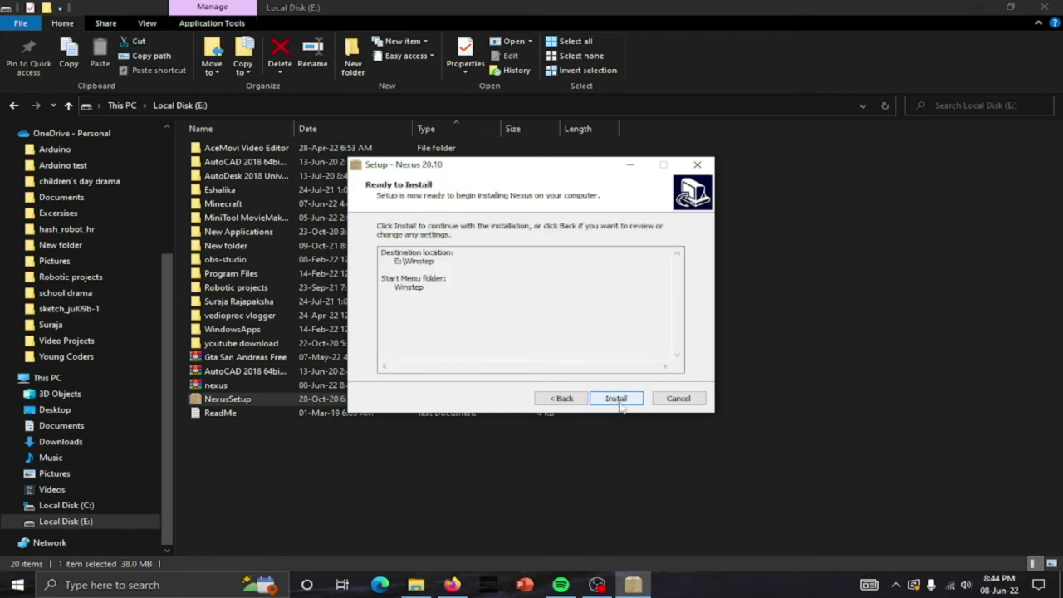
click(616, 400)
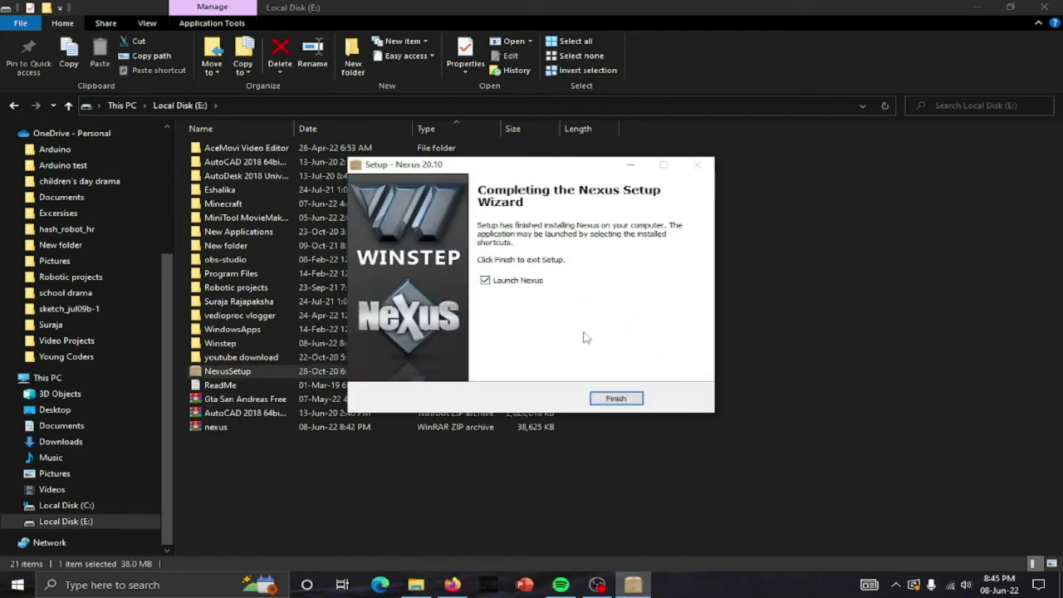
click(616, 398)
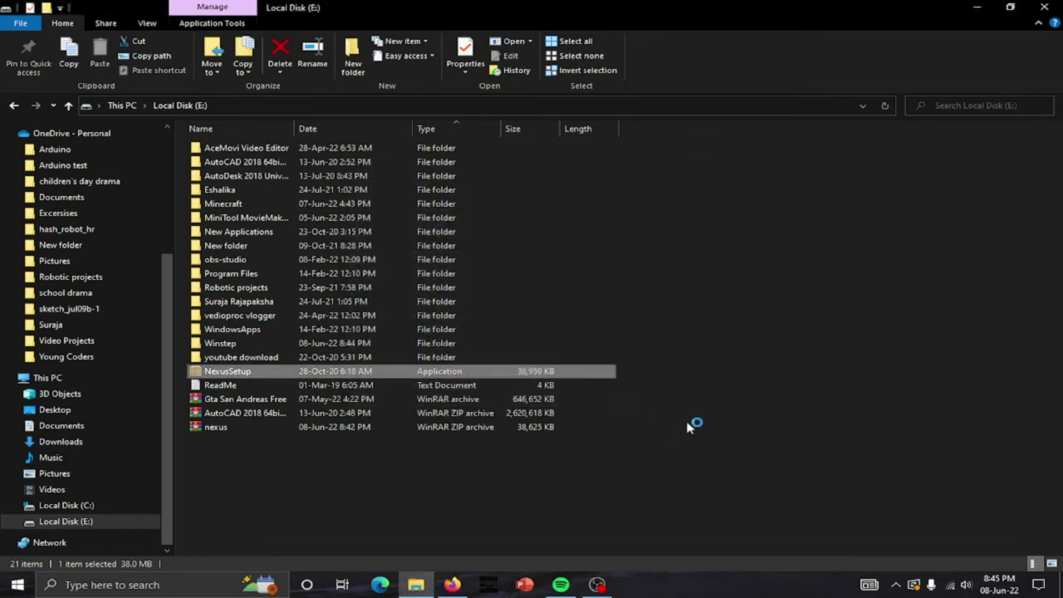
Step: Minimize the File Explorer window and refresh the desktop several times while Nexus loads
click(978, 7)
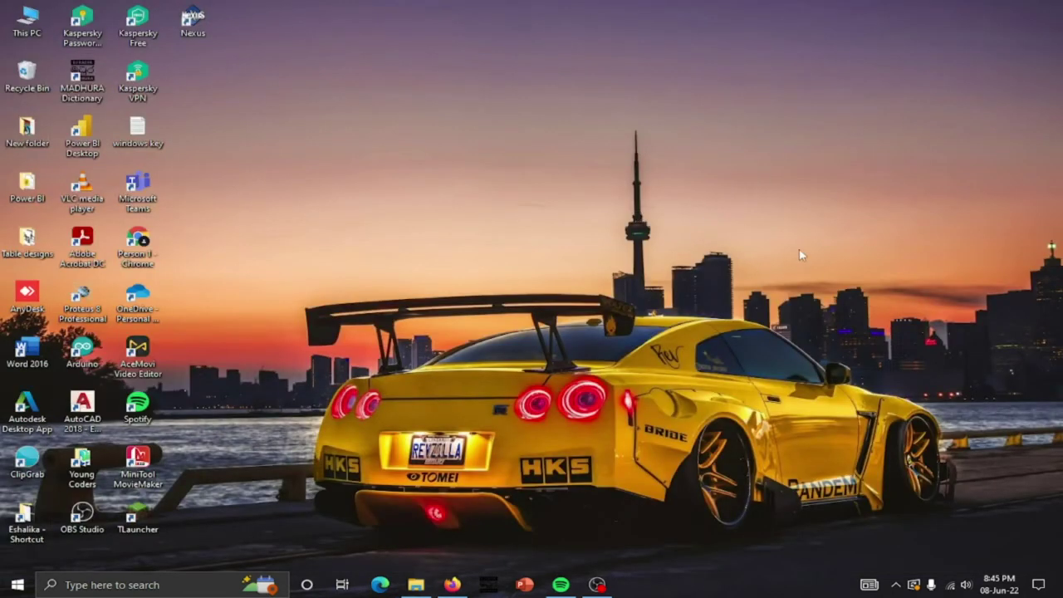
right_click(860, 217)
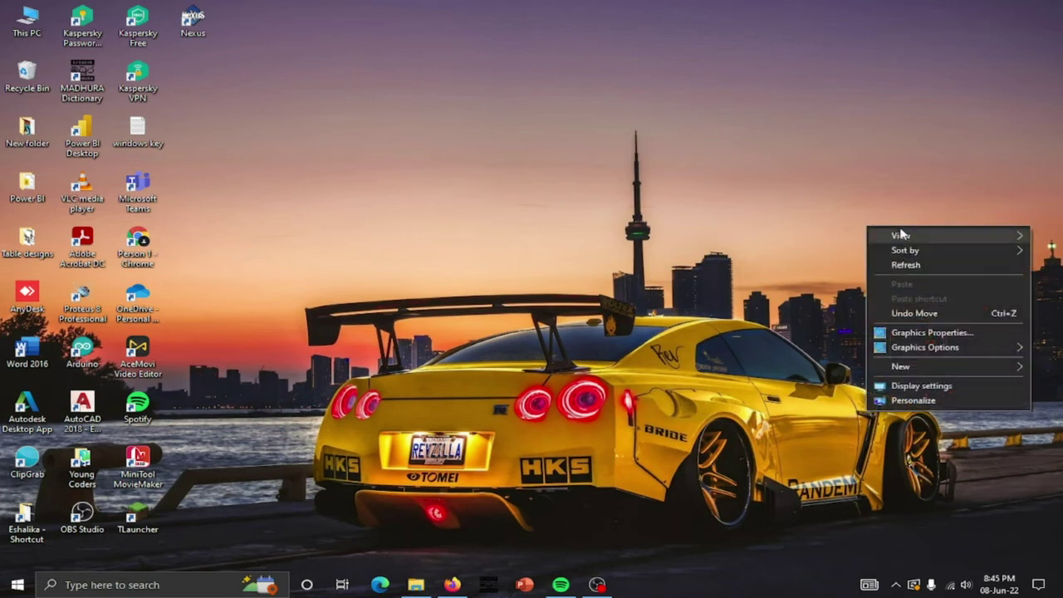
click(909, 264)
right_click(945, 241)
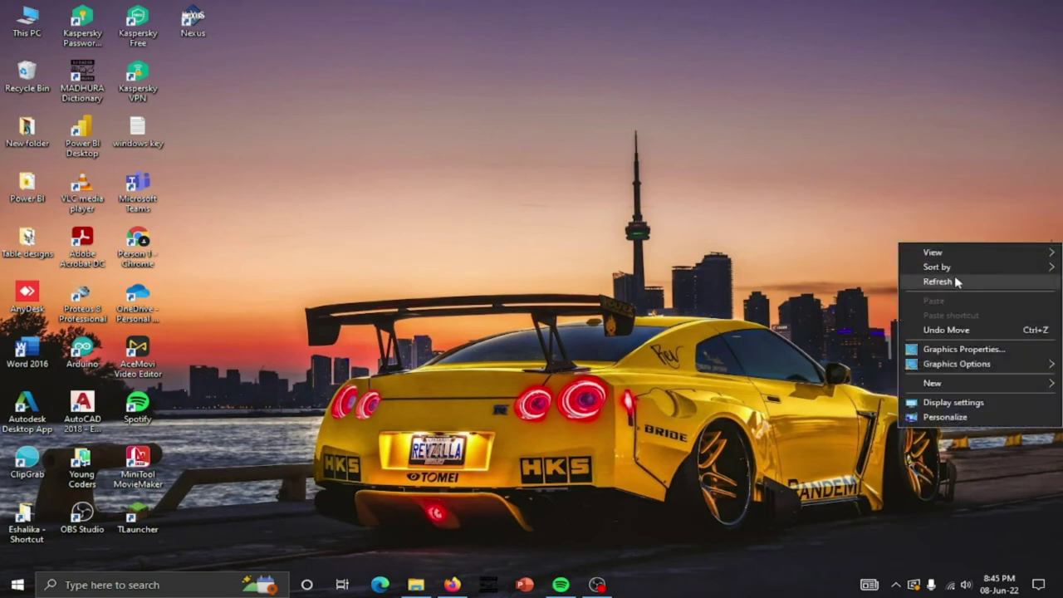
click(955, 279)
right_click(954, 275)
click(955, 316)
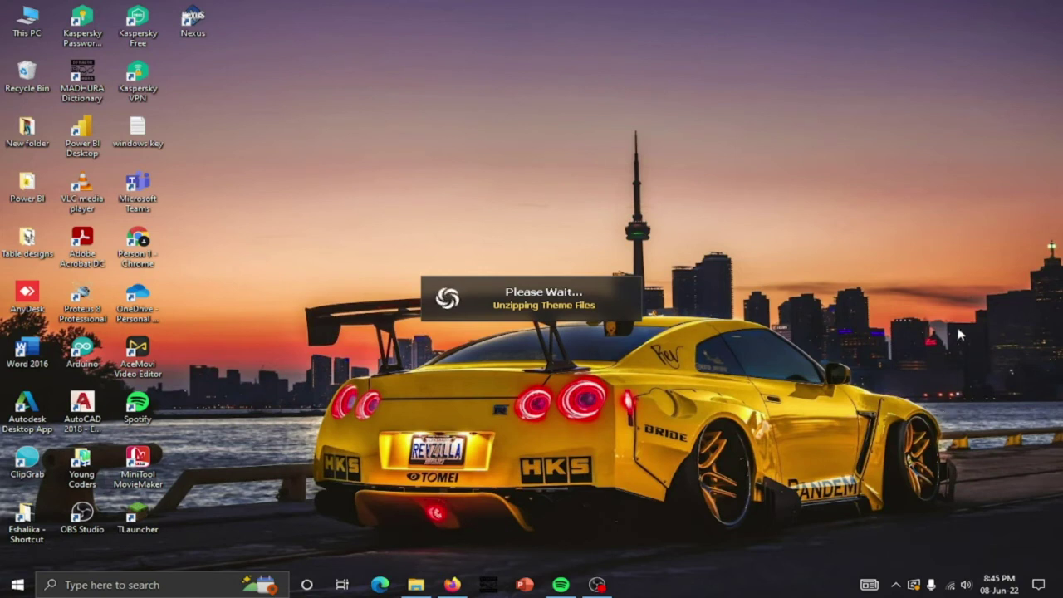
right_click(937, 254)
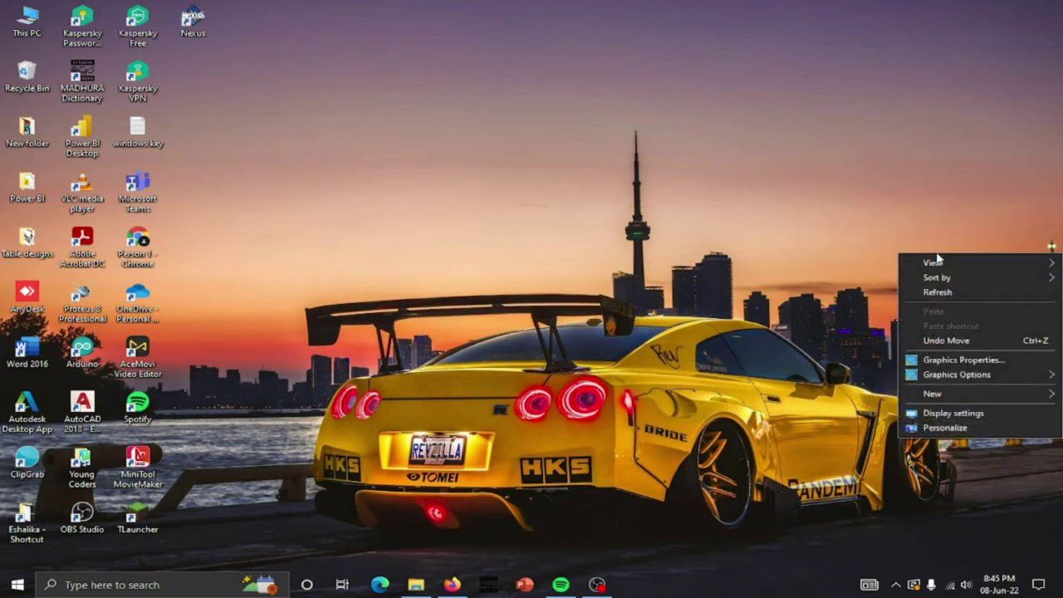
click(952, 293)
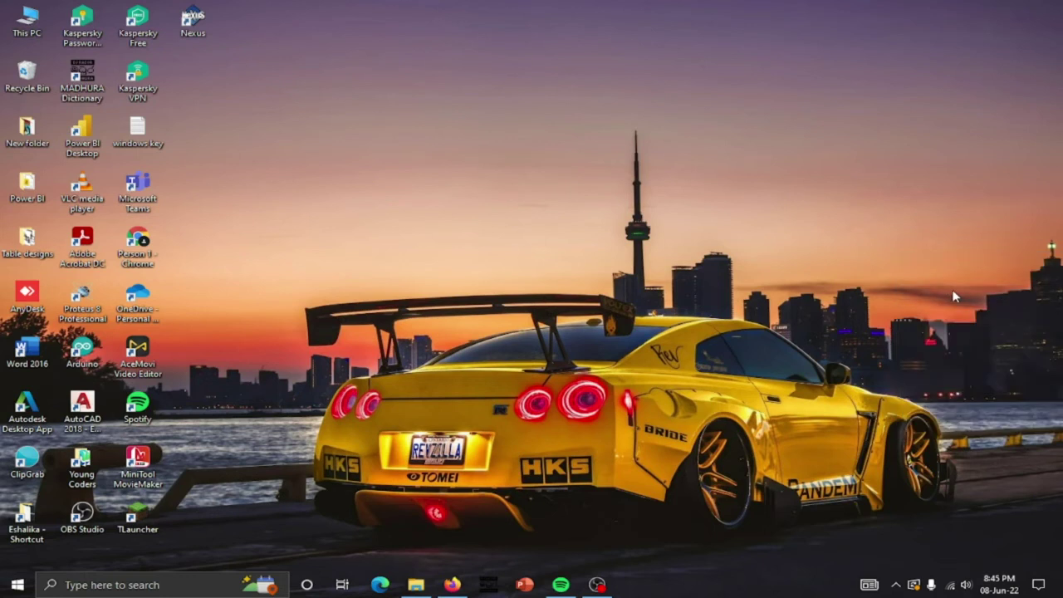
right_click(895, 347)
click(922, 378)
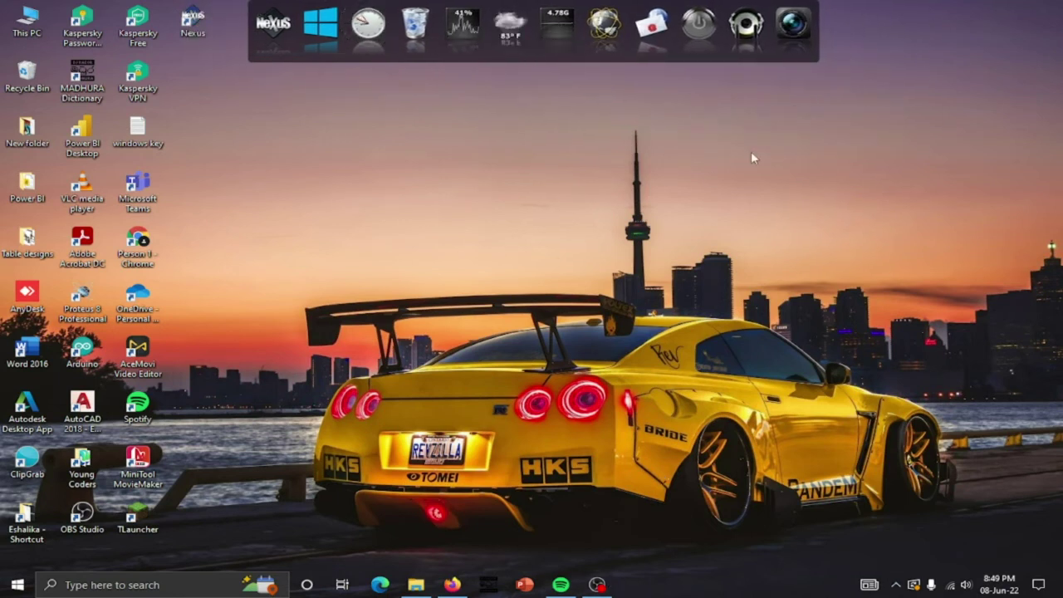
Step: Remove the Capture Desktop and Media Player items from the Nexus dock, confirming each deletion
right_click(795, 40)
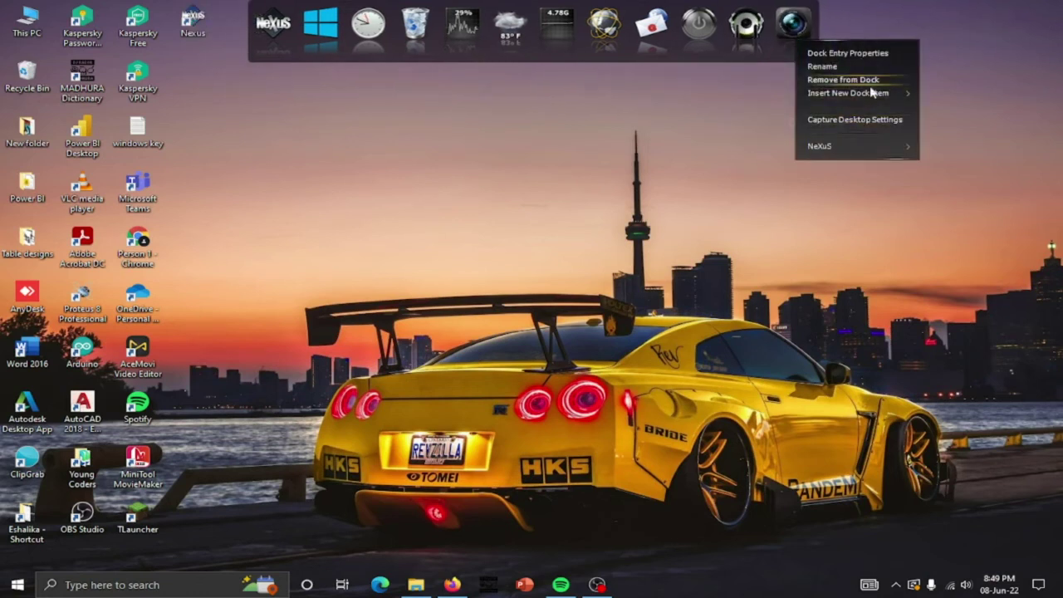
click(843, 80)
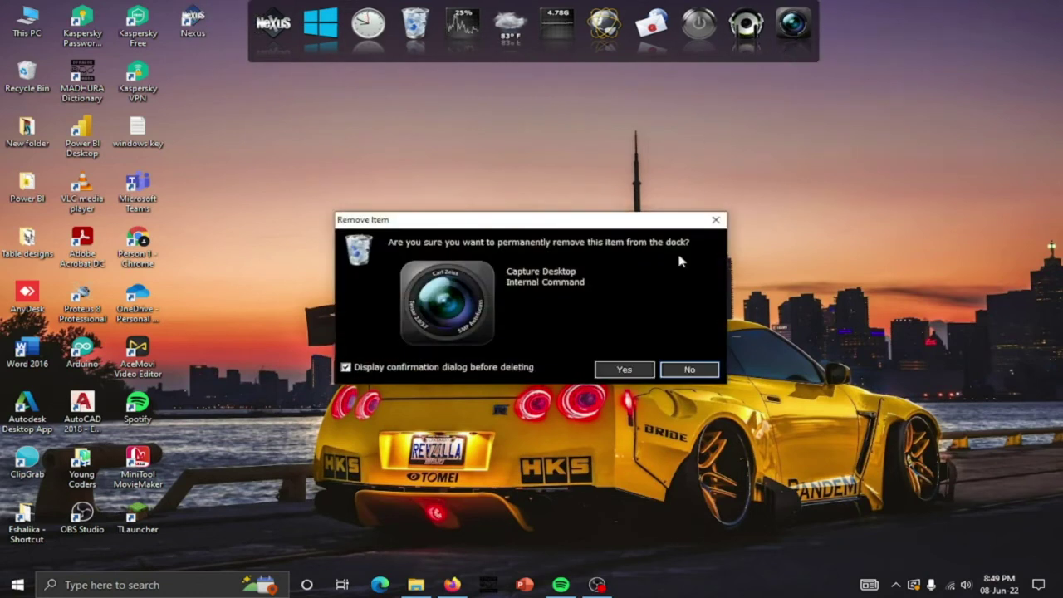
click(619, 368)
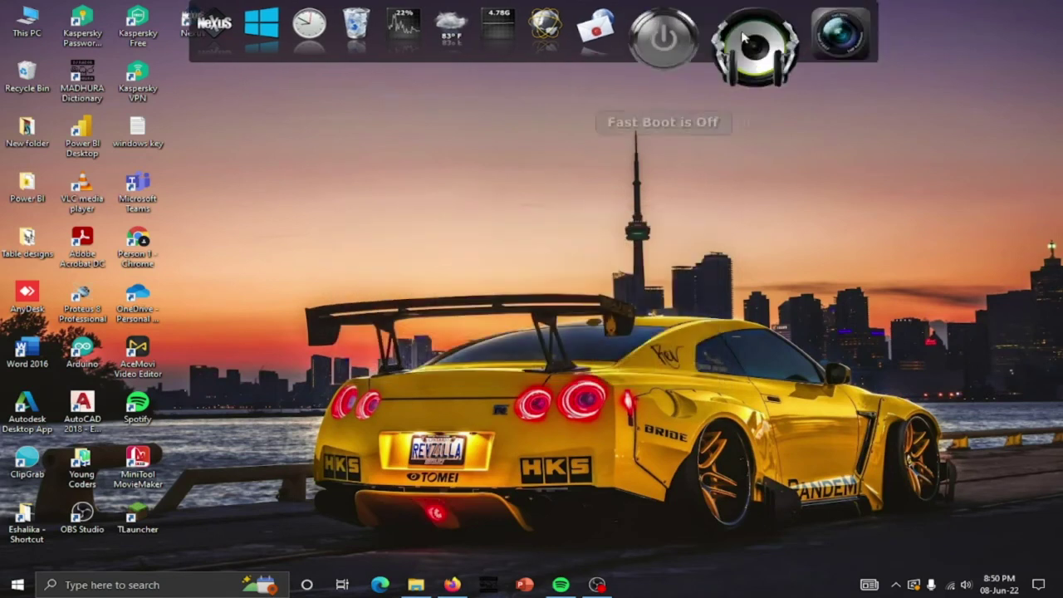
right_click(741, 48)
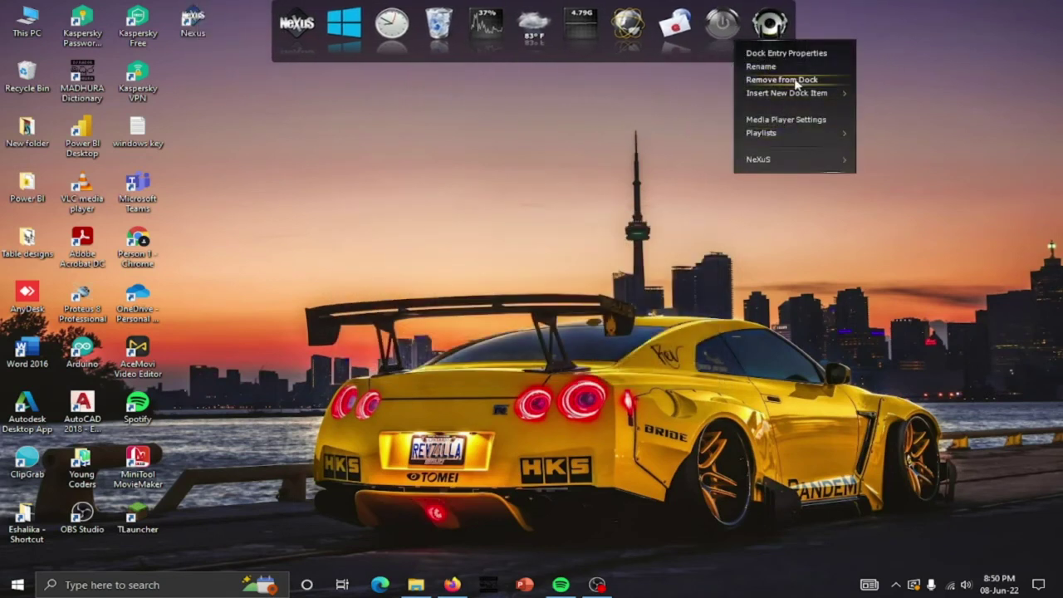
click(801, 79)
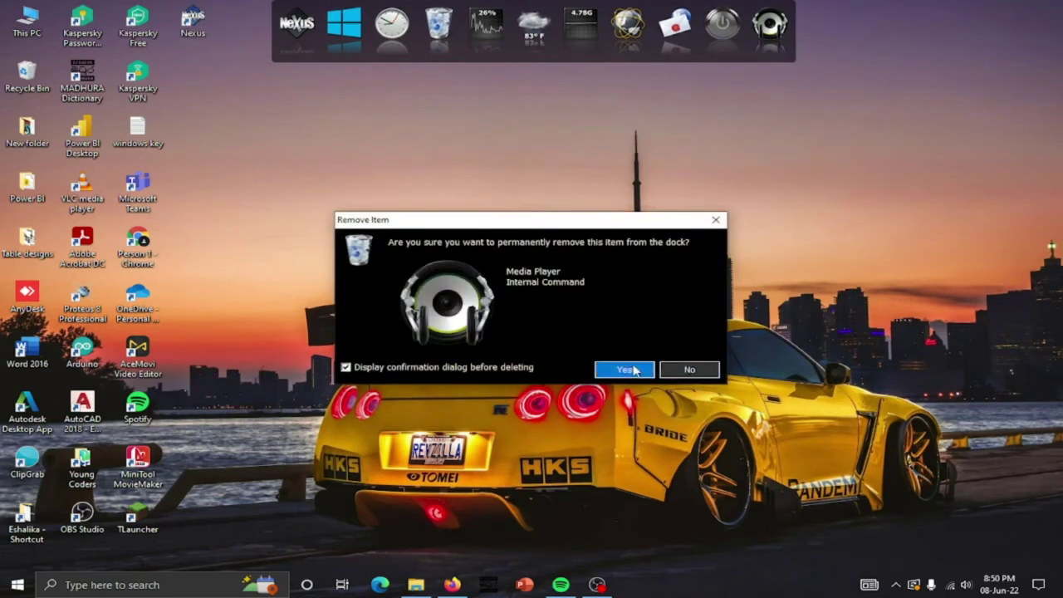
click(624, 369)
Step: Remove the Fast Boot power item and the mail item from the Nexus dock
right_click(728, 32)
click(768, 80)
click(623, 369)
right_click(712, 32)
click(736, 111)
click(624, 369)
Step: Remove the gold atom-shaped item and the memory meter from the Nexus dock
right_click(676, 29)
click(712, 76)
click(622, 370)
right_click(673, 29)
click(713, 80)
click(623, 370)
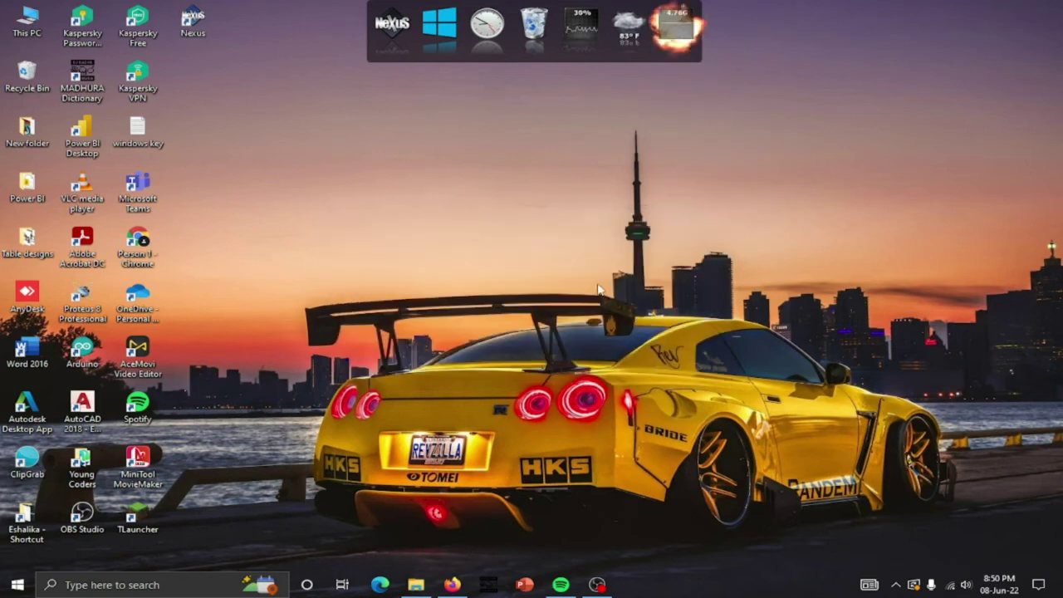
Step: Remove the weather item and the CPU meter from the Nexus dock
right_click(650, 28)
click(672, 79)
click(622, 370)
right_click(629, 27)
click(663, 80)
click(623, 370)
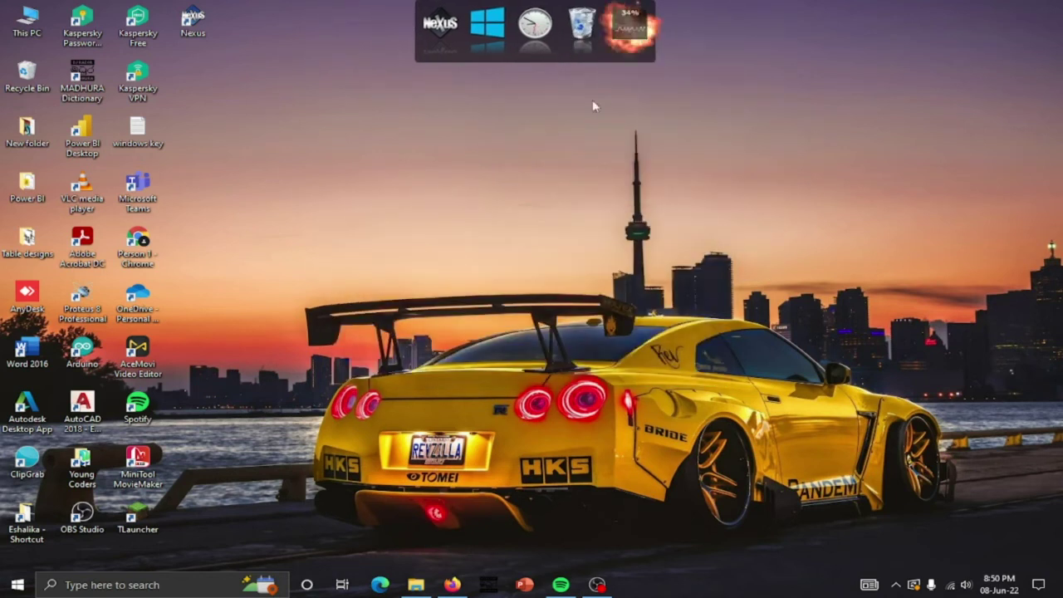
Step: Remove the clock from the Nexus dock and confirm its deletion
right_click(535, 25)
click(558, 80)
click(623, 369)
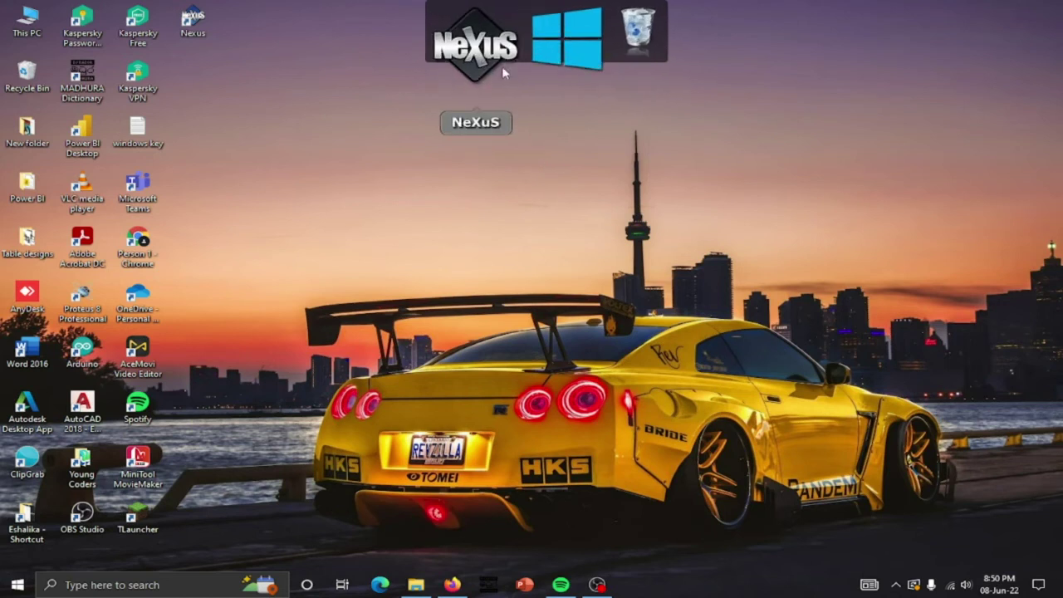
Step: Move the Nexus dock to the bottom screen edge
right_click(498, 23)
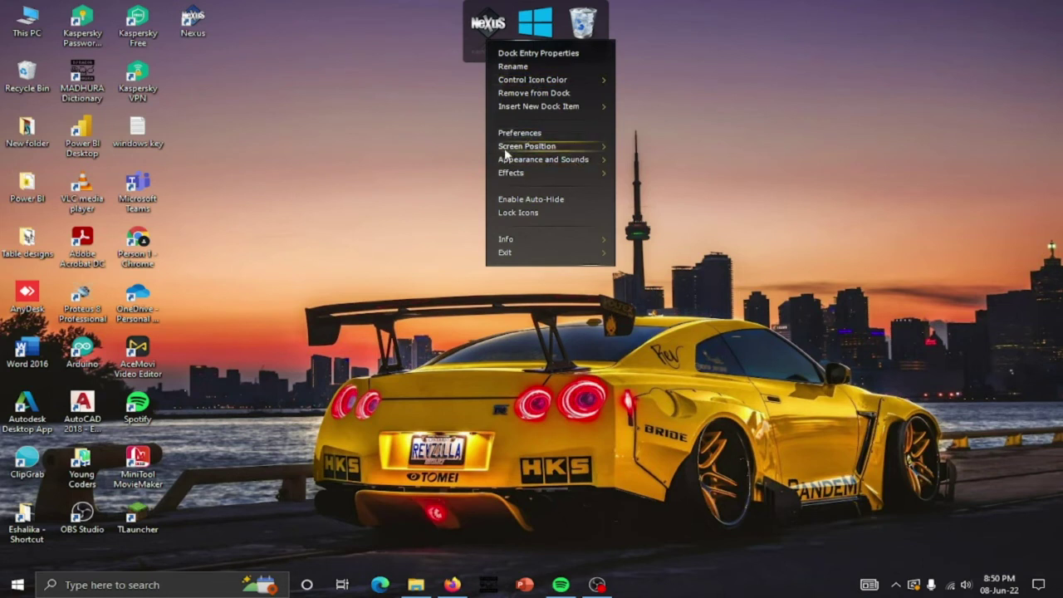
mouse_move(593, 149)
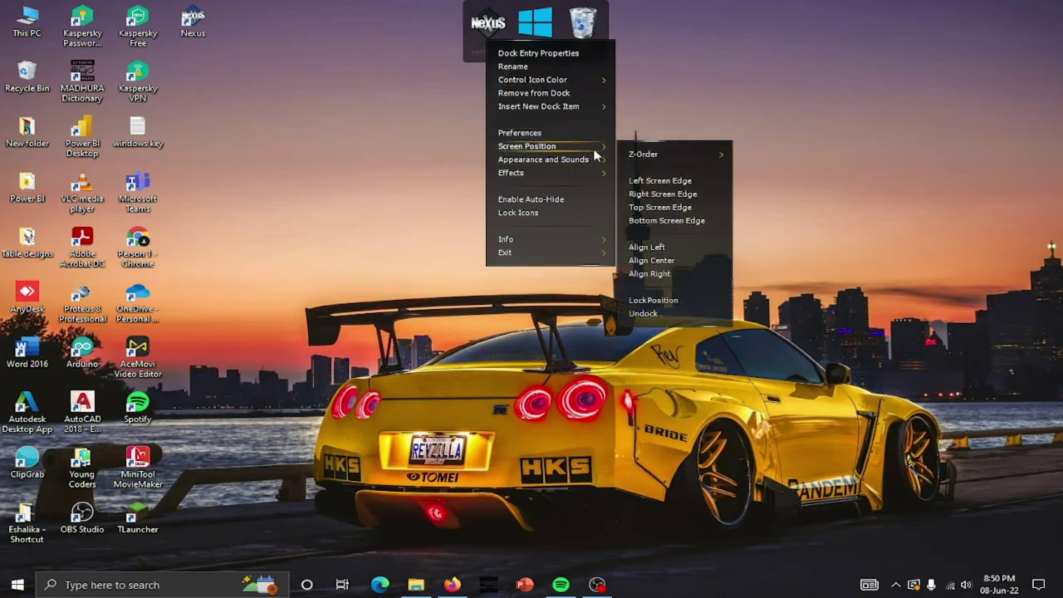
click(666, 221)
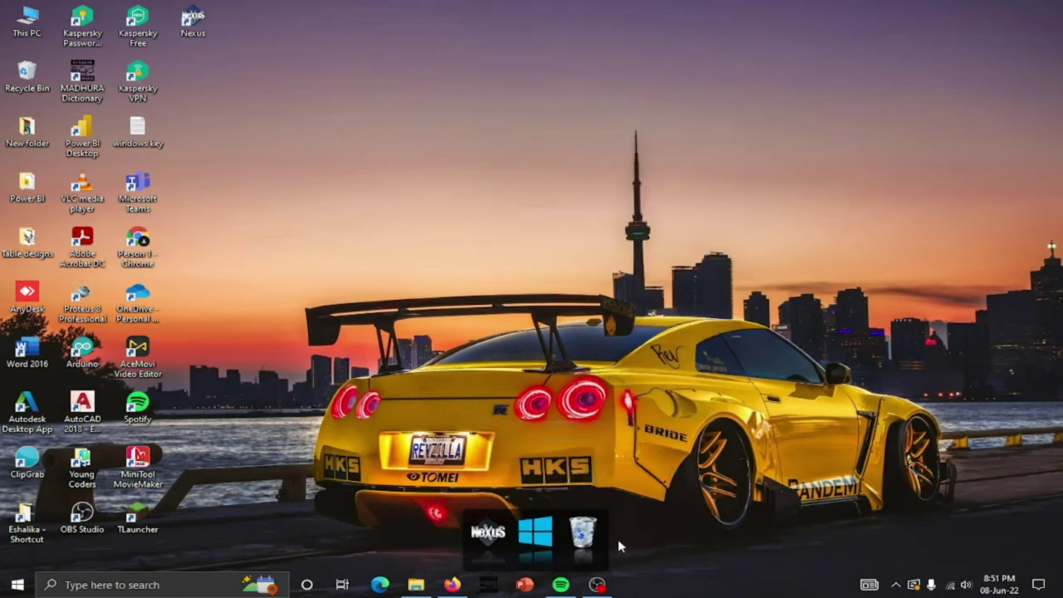
Step: Set the Windows taskbar location on screen to Top and close the taskbar settings
right_click(730, 583)
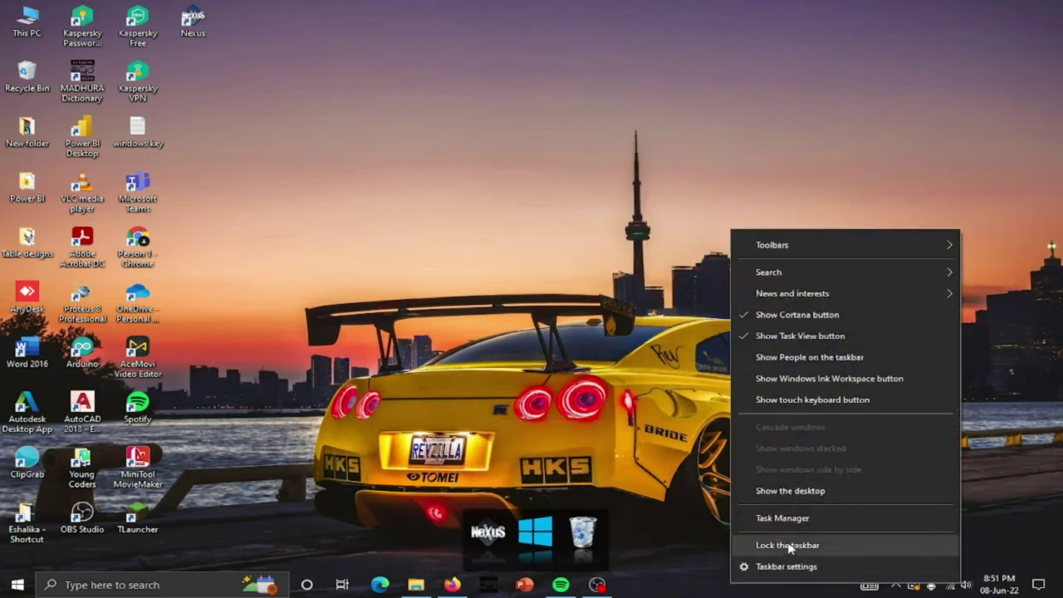
click(813, 568)
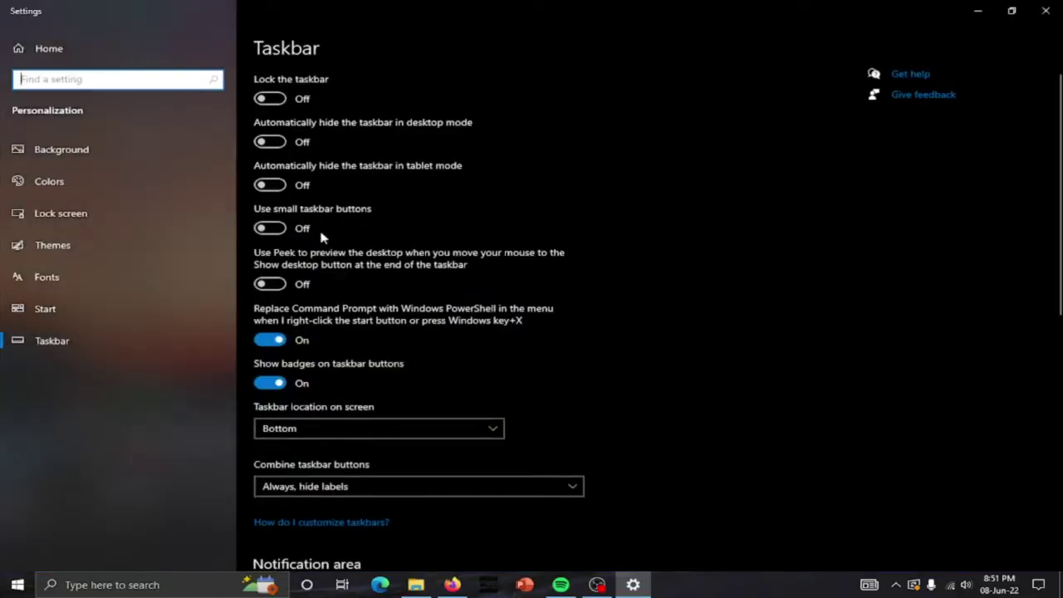
click(347, 432)
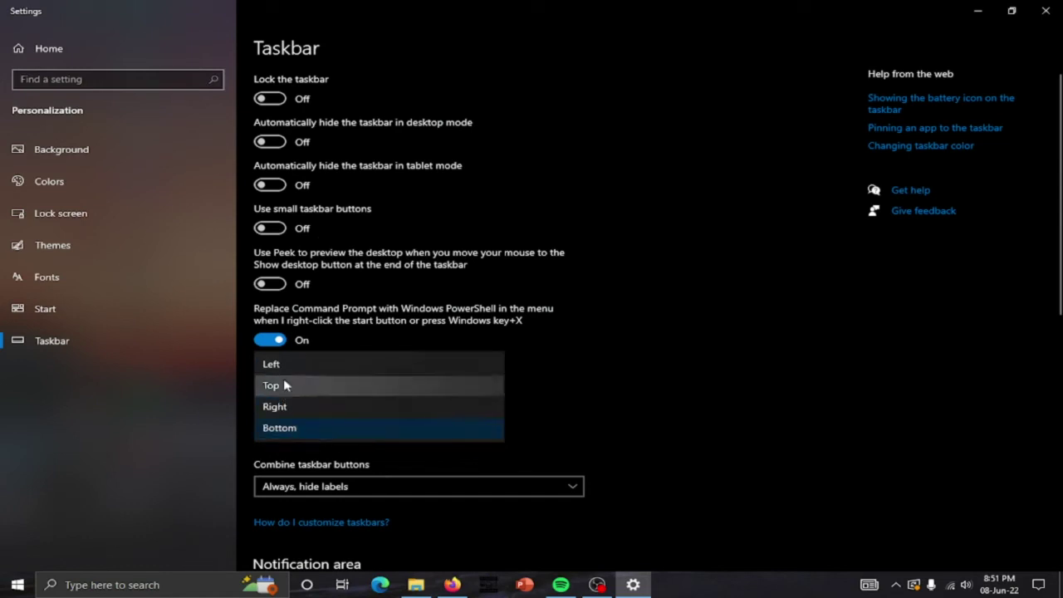
click(309, 388)
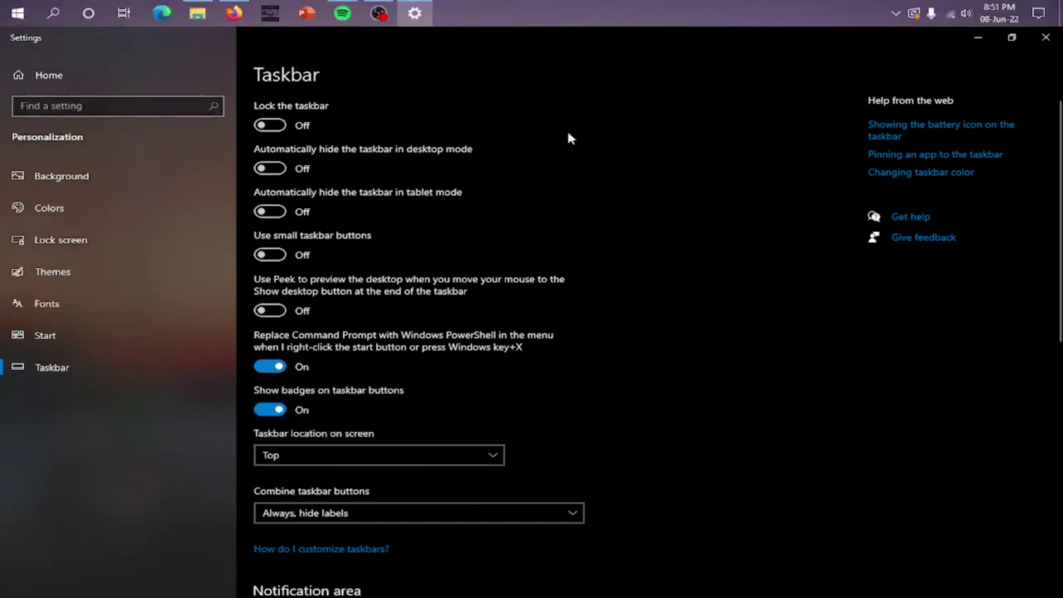
click(1046, 36)
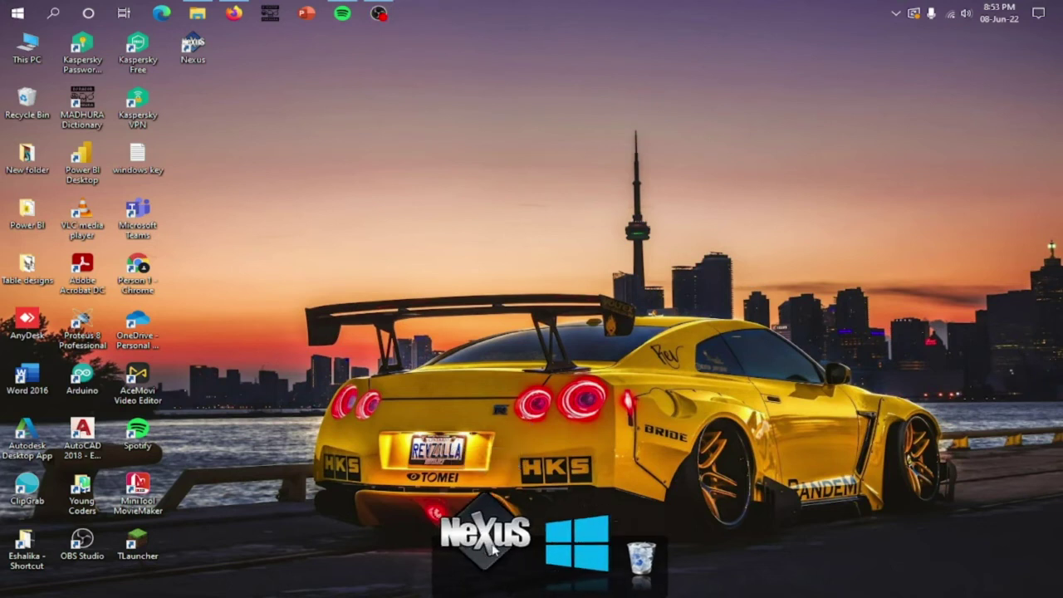
Step: Open the Nexus preferences, set the dock icon size to 37 pixels in the appearance settings and apply it
click(486, 532)
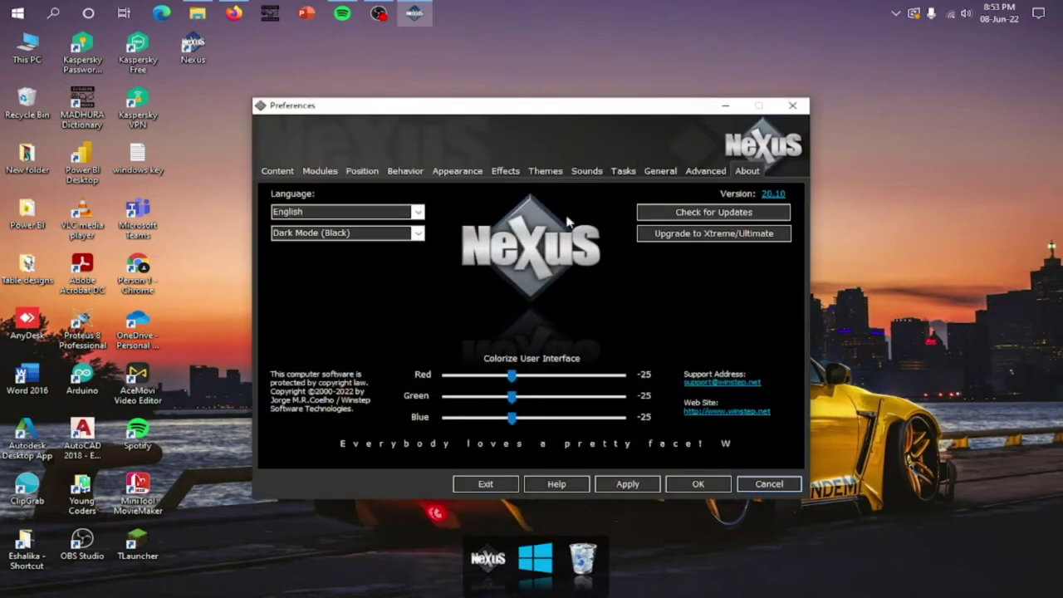
click(406, 172)
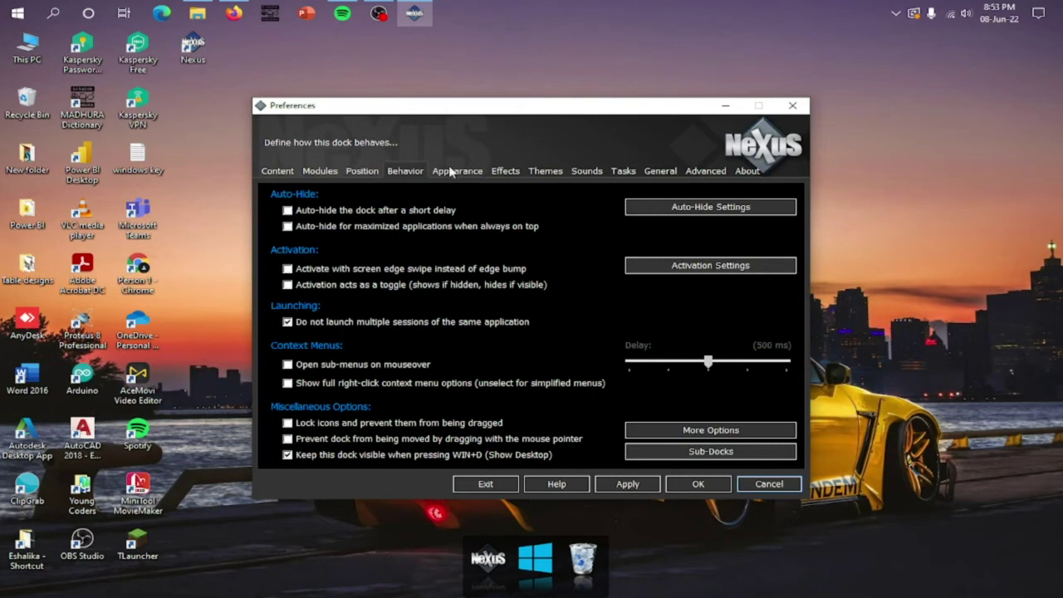
click(451, 171)
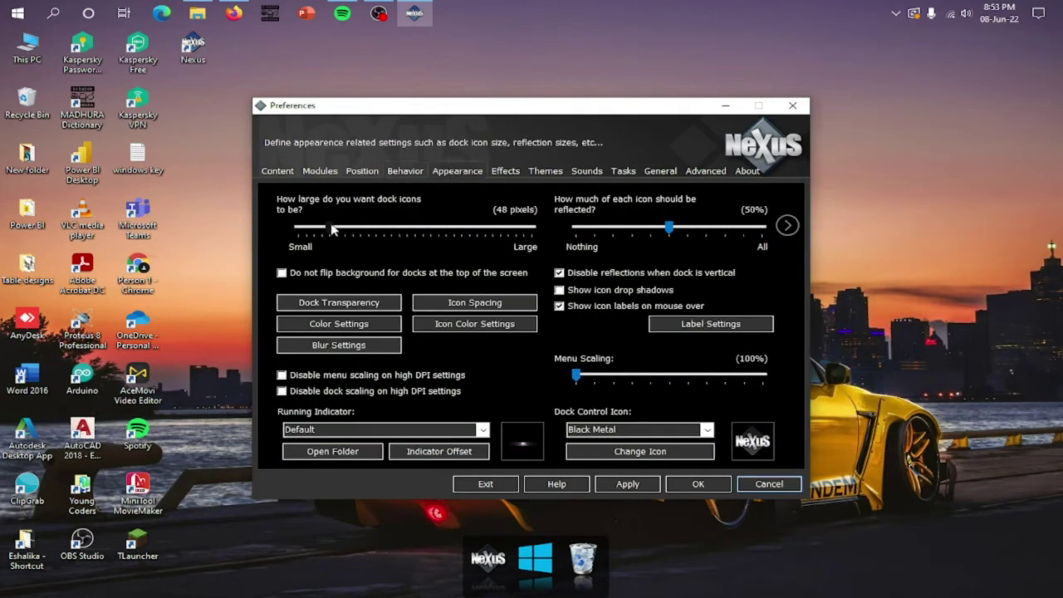
drag(331, 229, 314, 230)
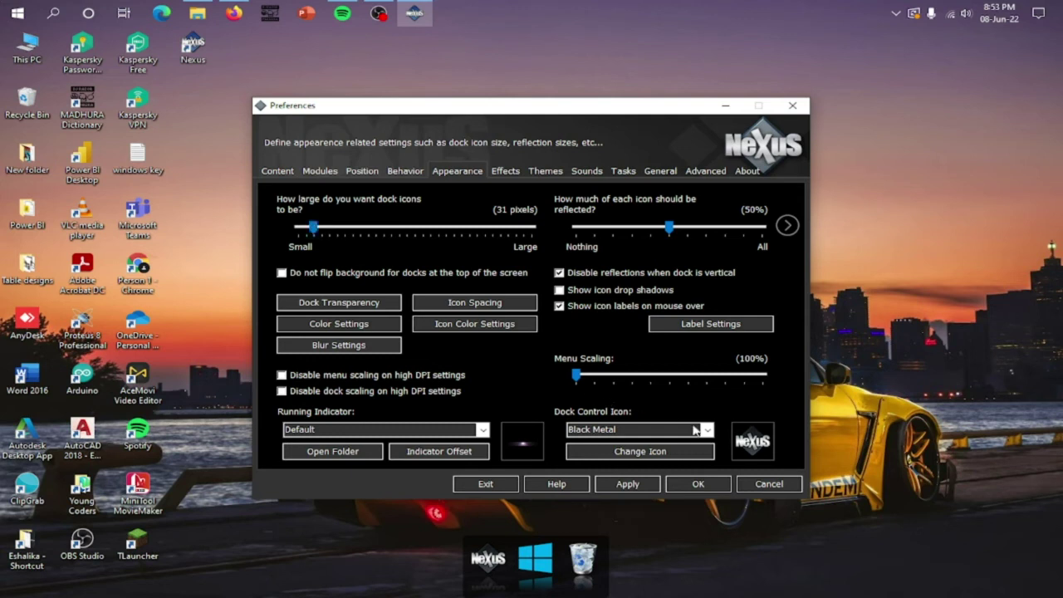
click(640, 486)
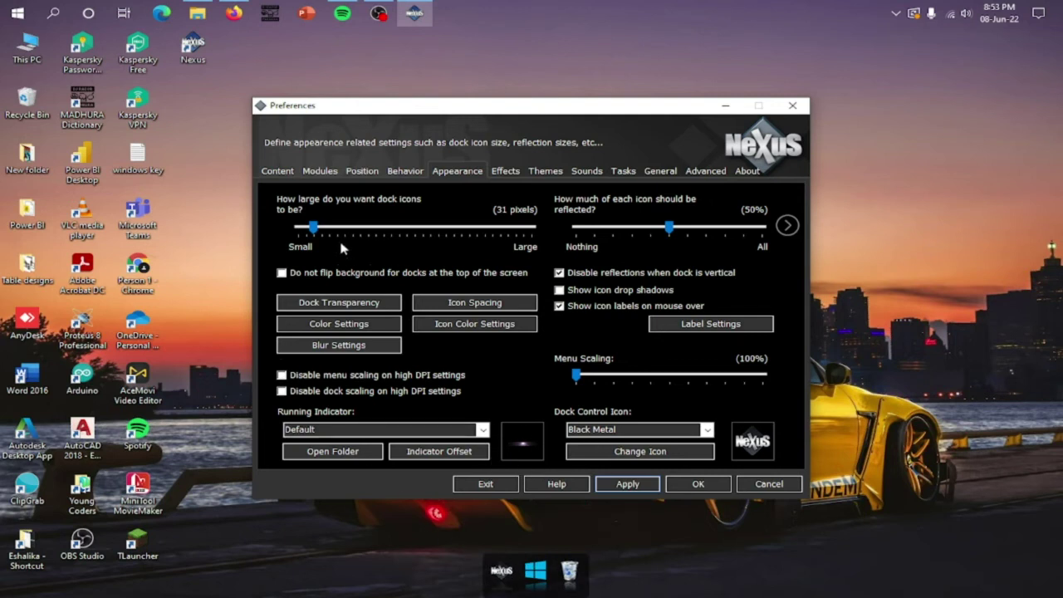
drag(318, 230, 324, 230)
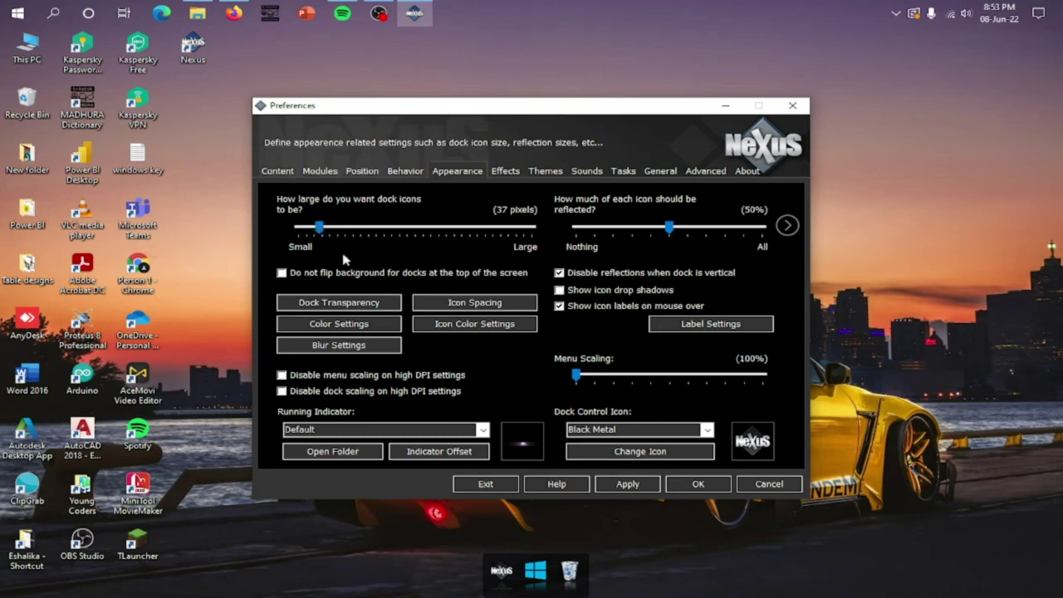
click(646, 492)
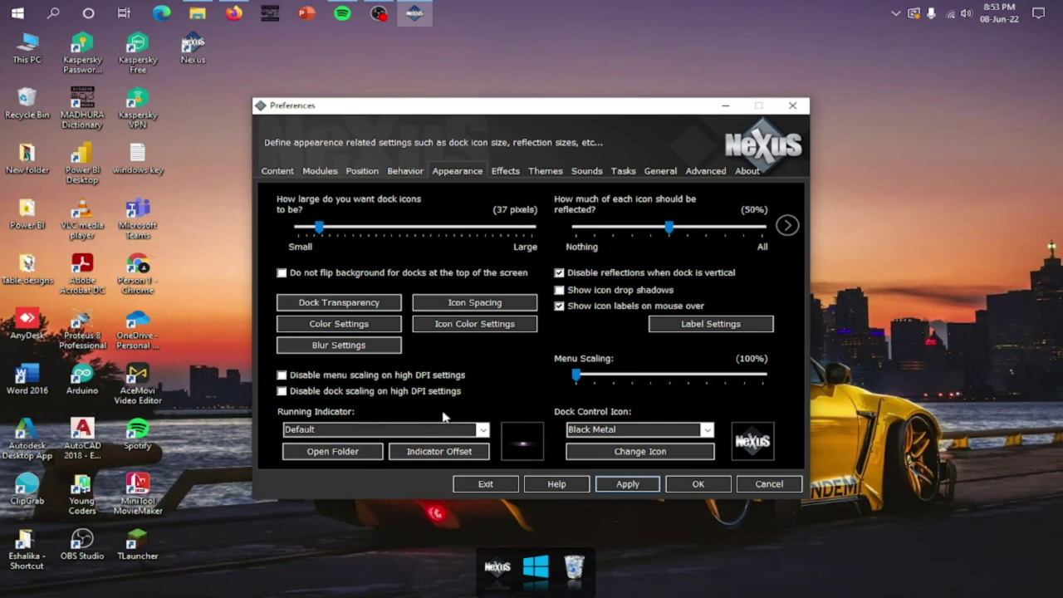
Step: Center the dock on the screen by setting its side alignment to 0% and apply the change
click(361, 171)
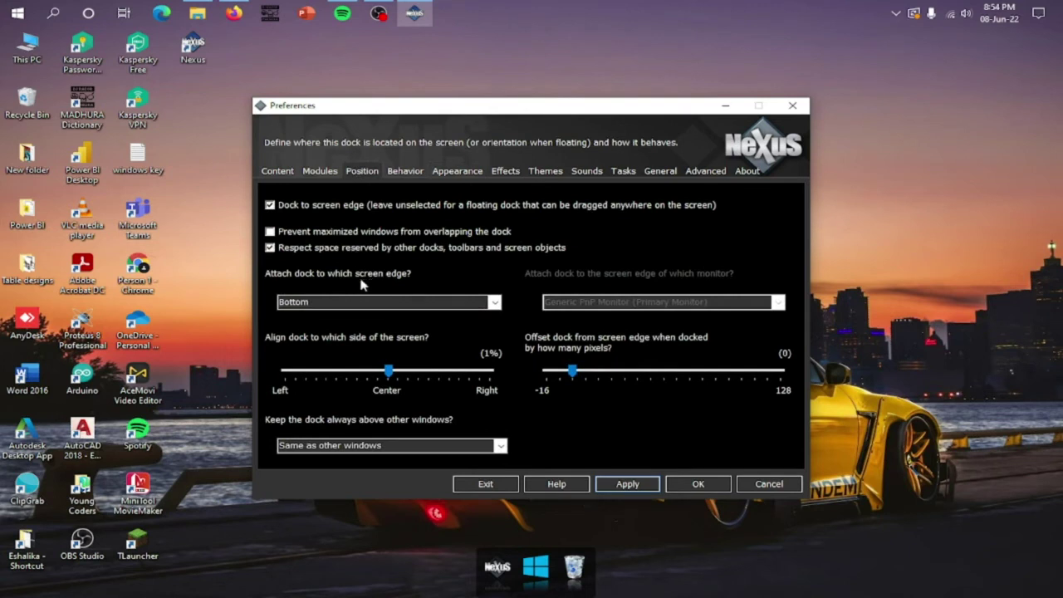
click(356, 304)
click(358, 306)
drag(388, 373, 388, 371)
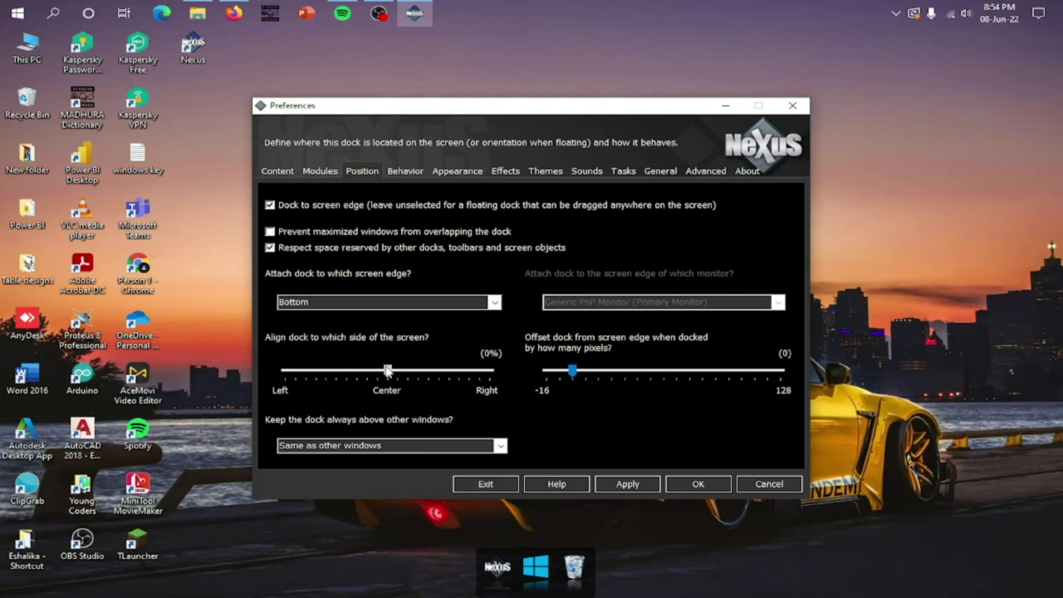
click(625, 485)
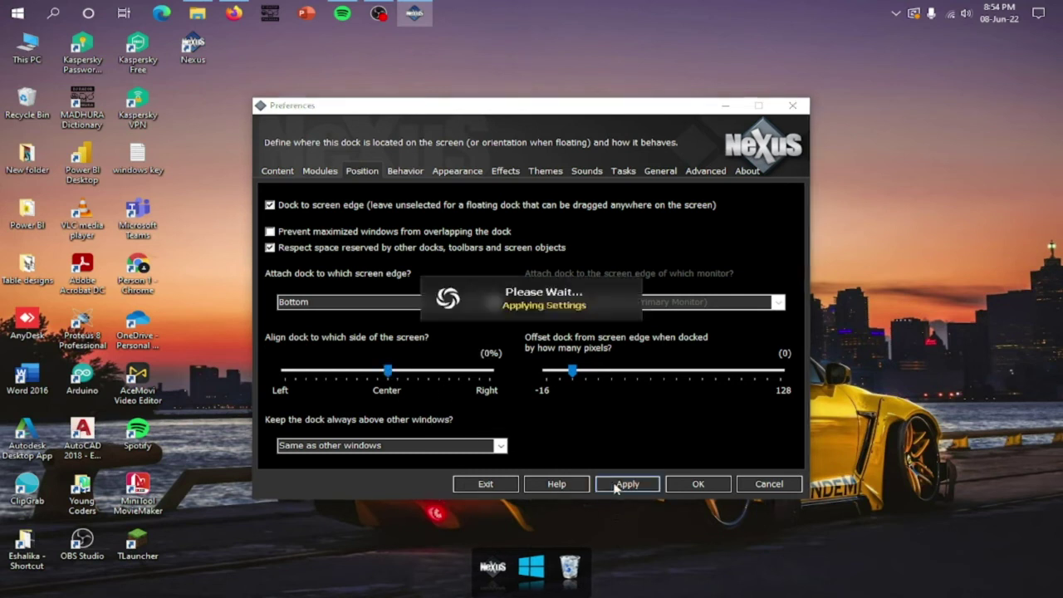
click(441, 447)
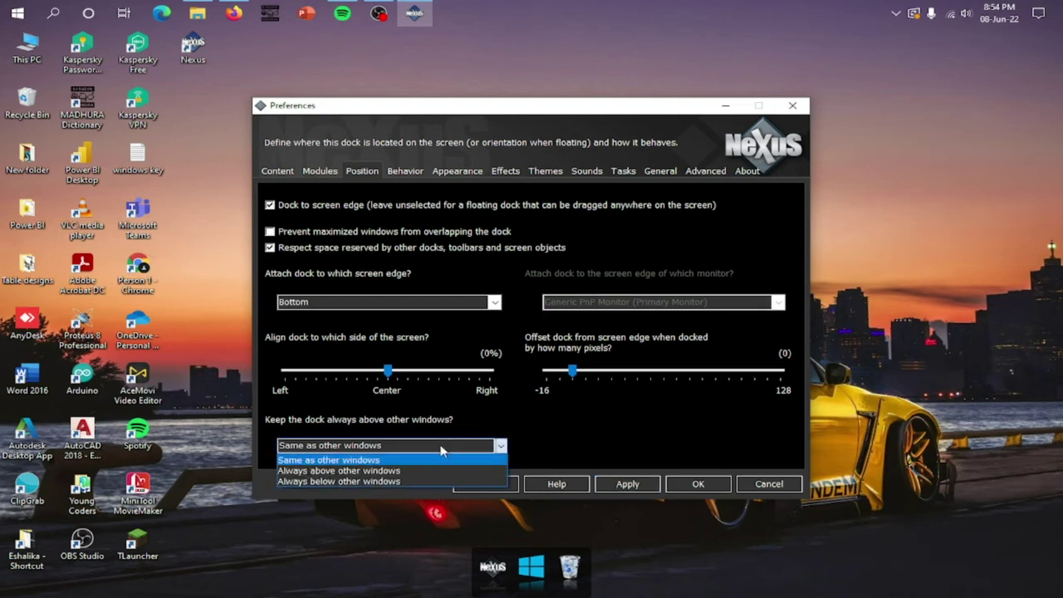
click(441, 450)
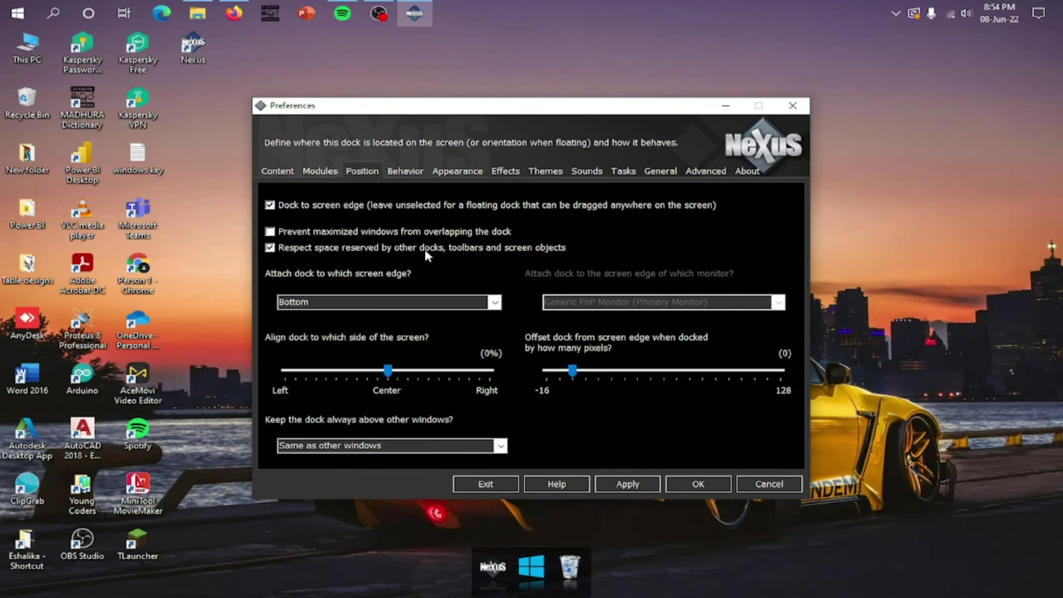
Step: Look through the dock's behavior, position, appearance, effects, themes, modules and content preferences
click(406, 171)
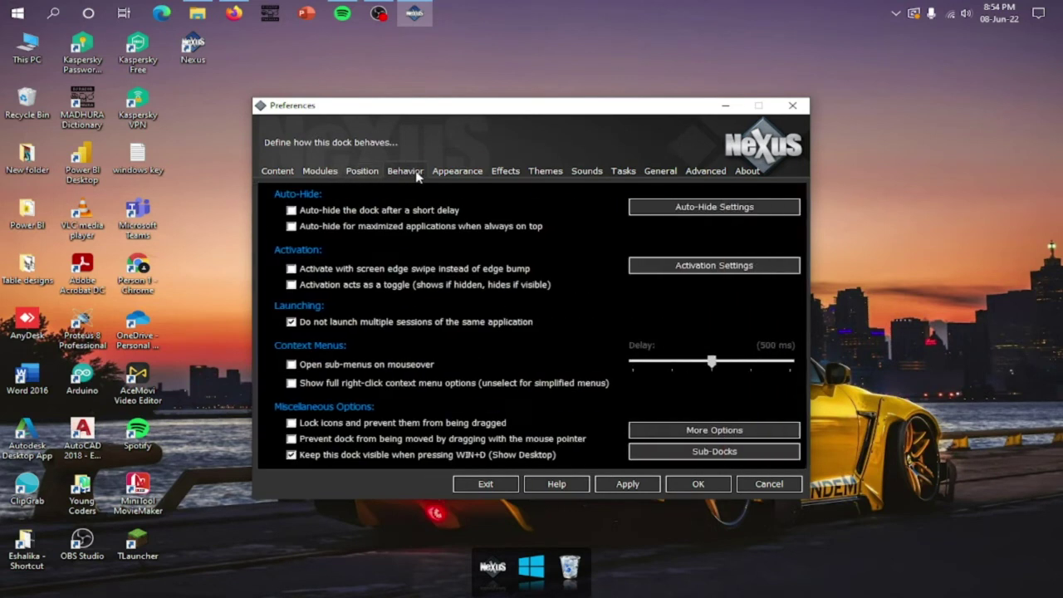
click(363, 171)
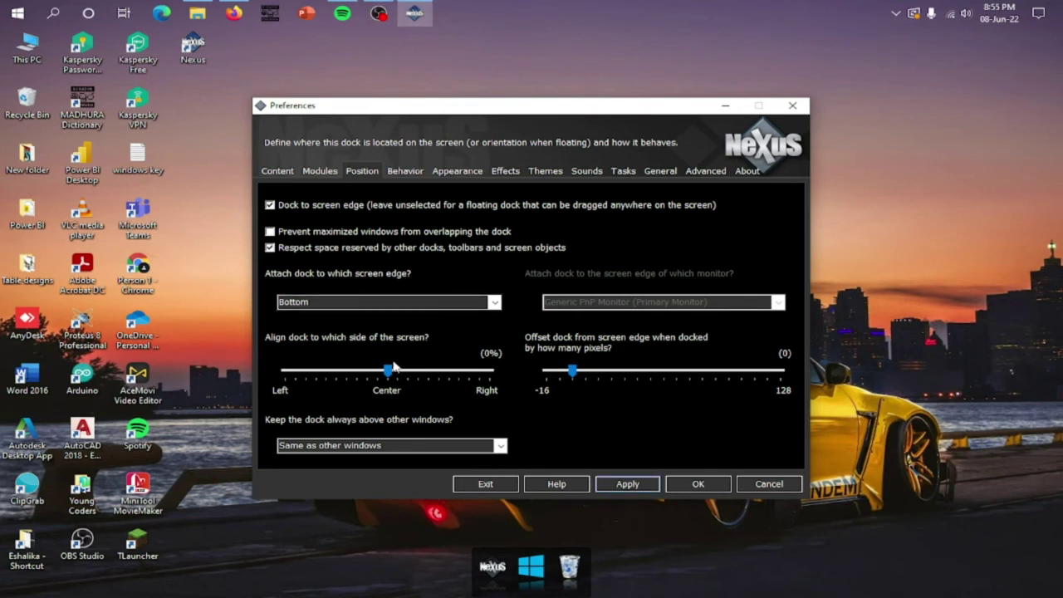
click(455, 171)
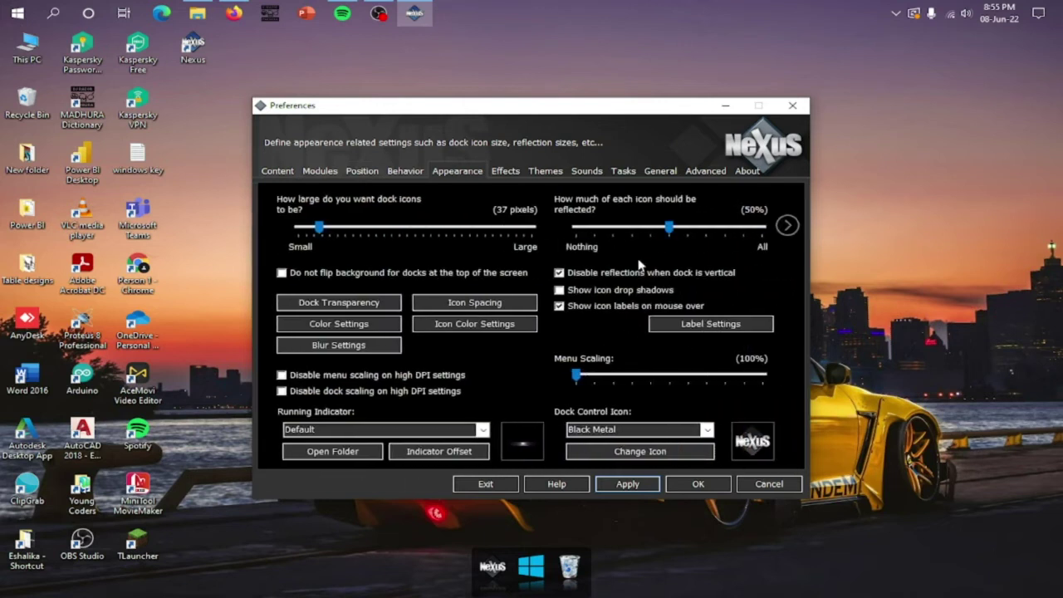
click(505, 172)
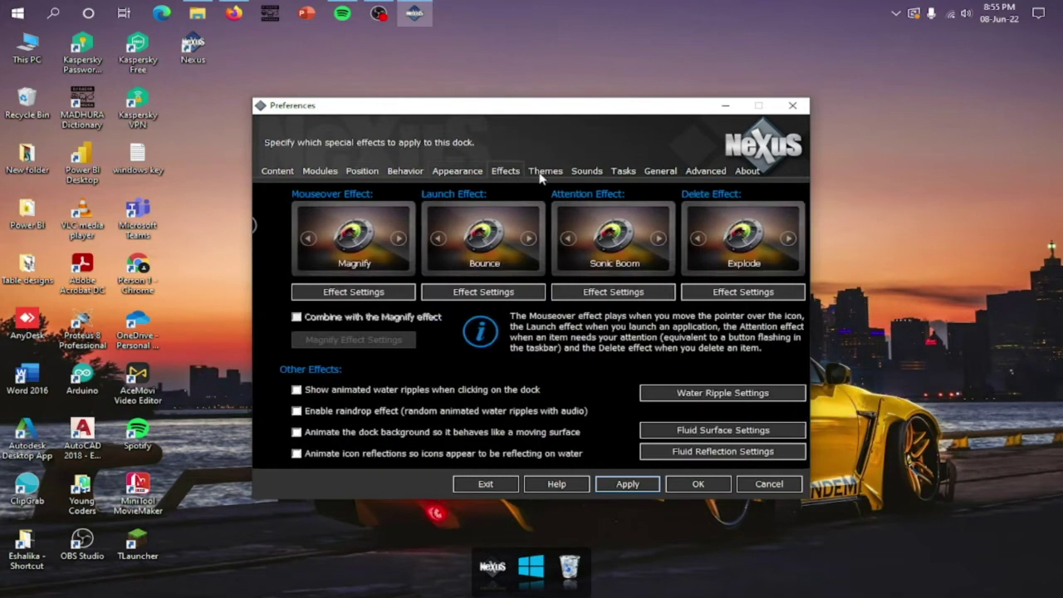
click(545, 171)
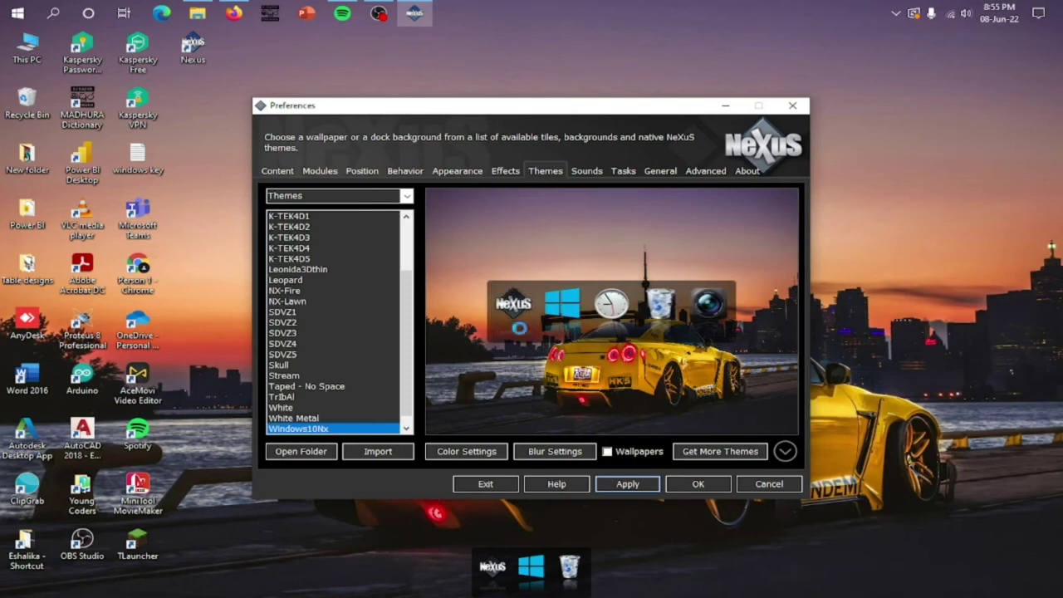
click(353, 172)
click(404, 172)
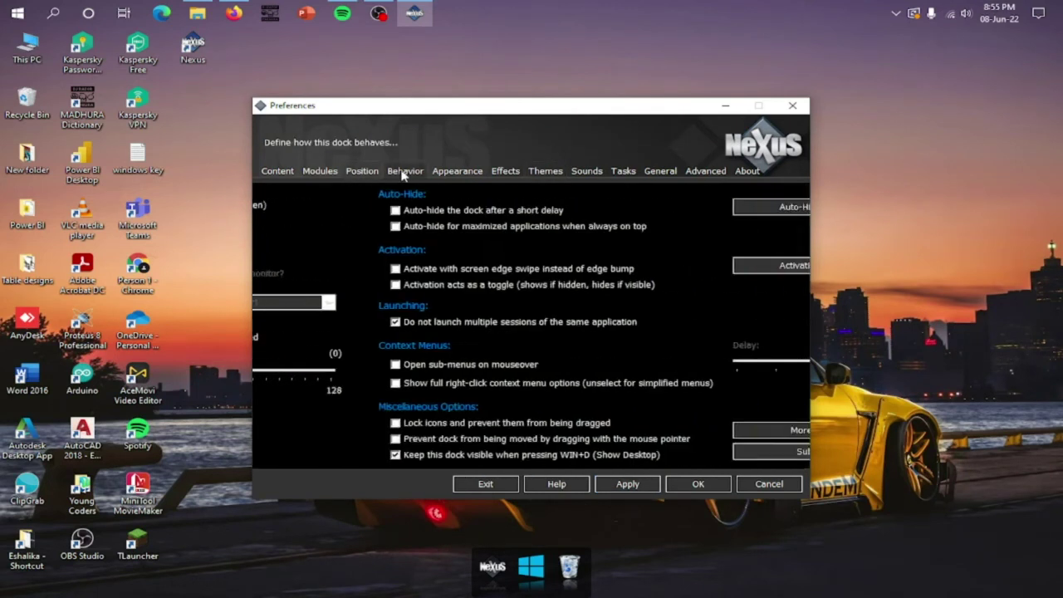
click(373, 172)
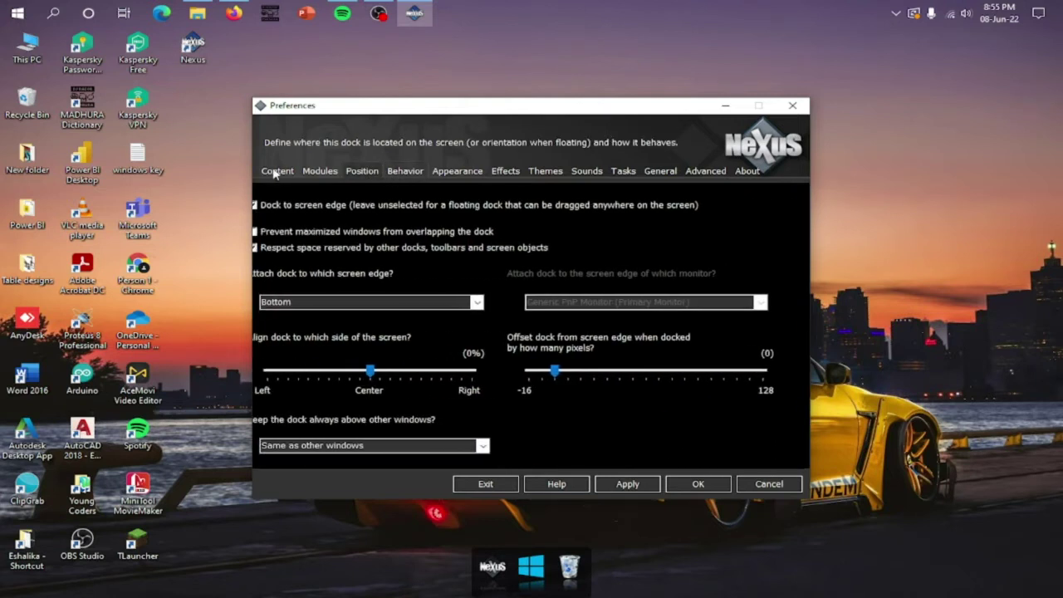
click(322, 172)
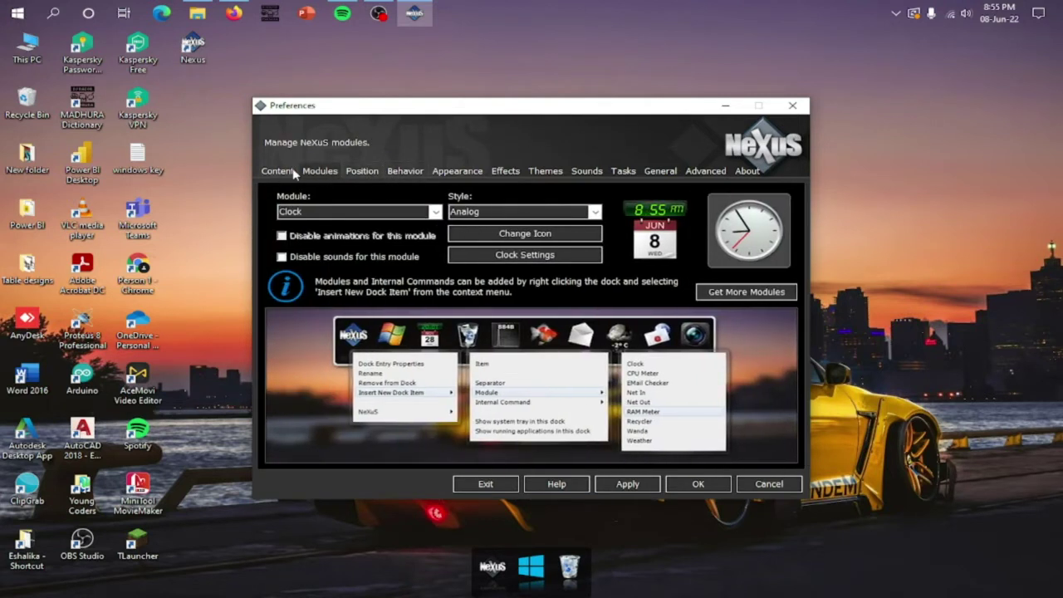
click(291, 170)
click(366, 176)
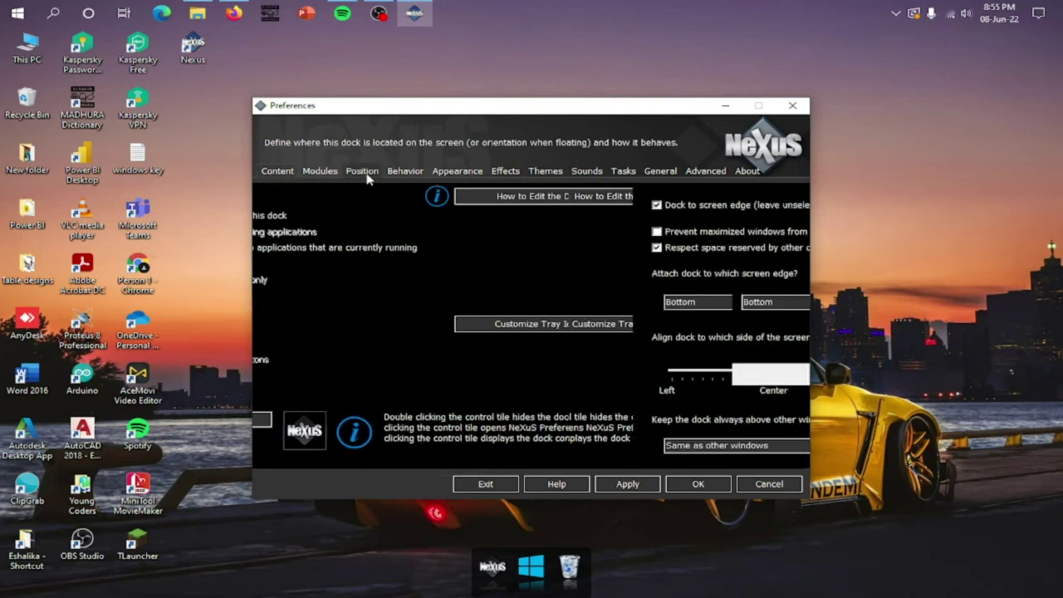
click(408, 176)
Step: Set the icon reflection to 0% and the dock transparency to 71%, and apply the changes
click(444, 172)
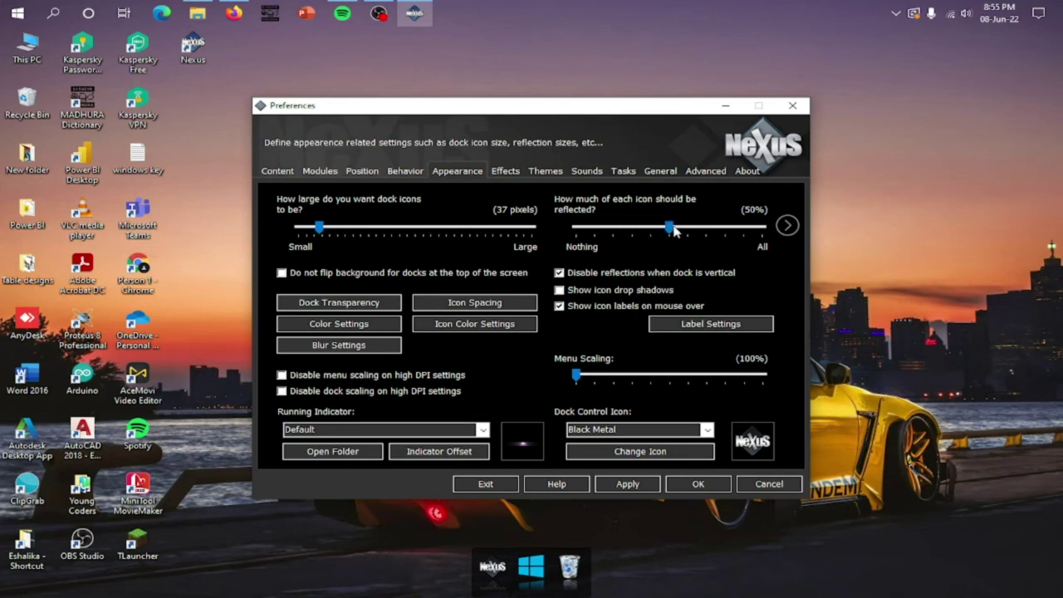
drag(674, 232, 573, 230)
click(373, 304)
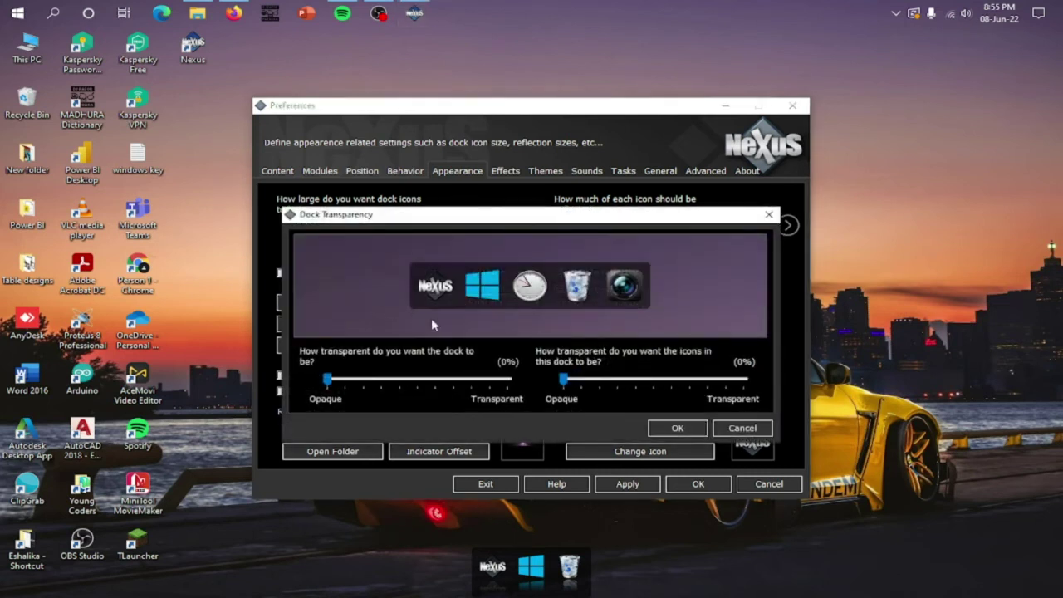
drag(327, 378, 456, 382)
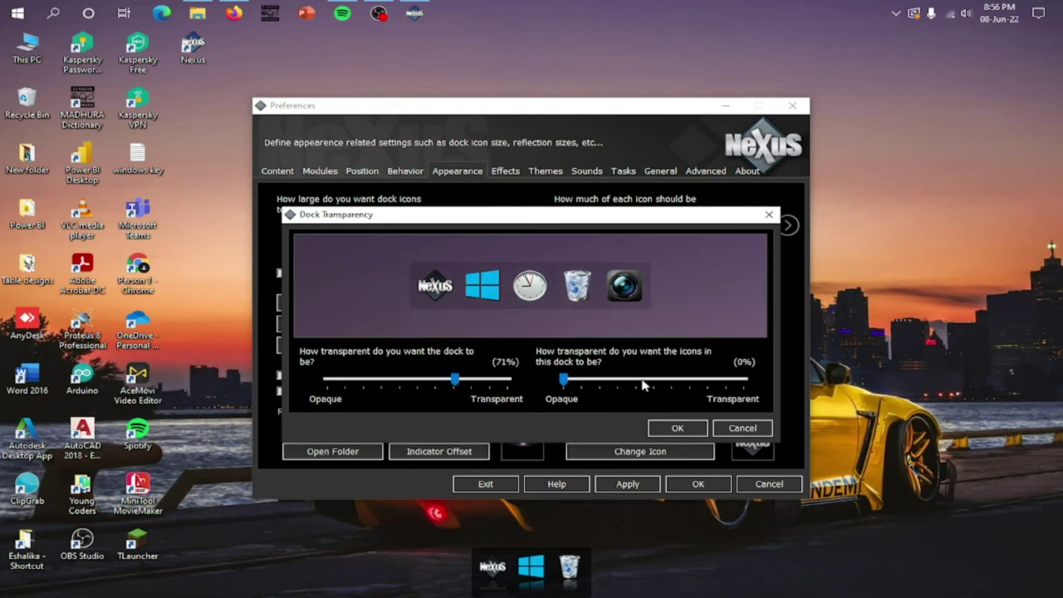
drag(568, 381, 596, 398)
click(670, 432)
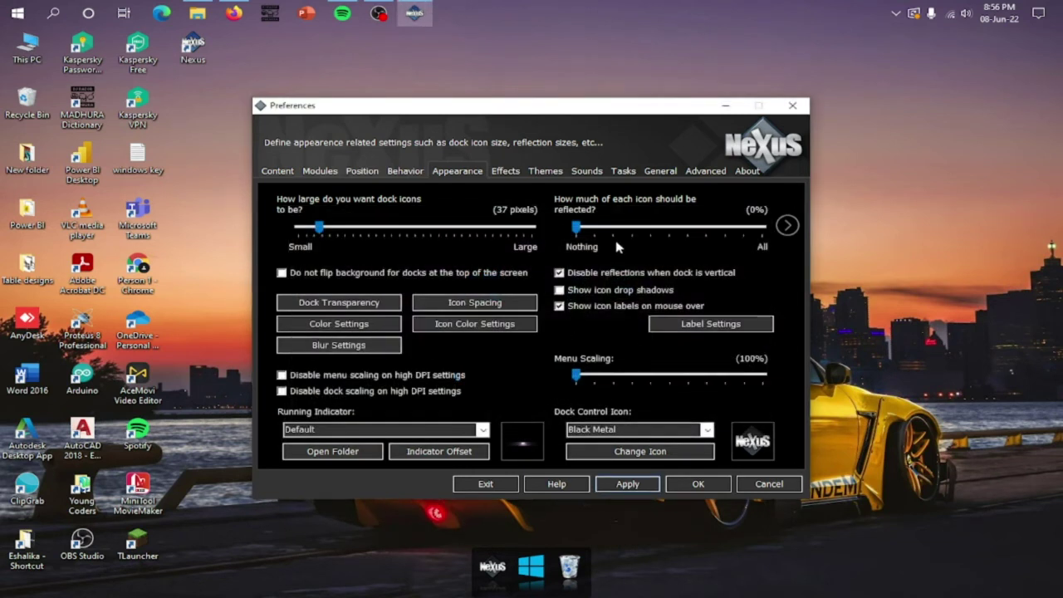
click(644, 486)
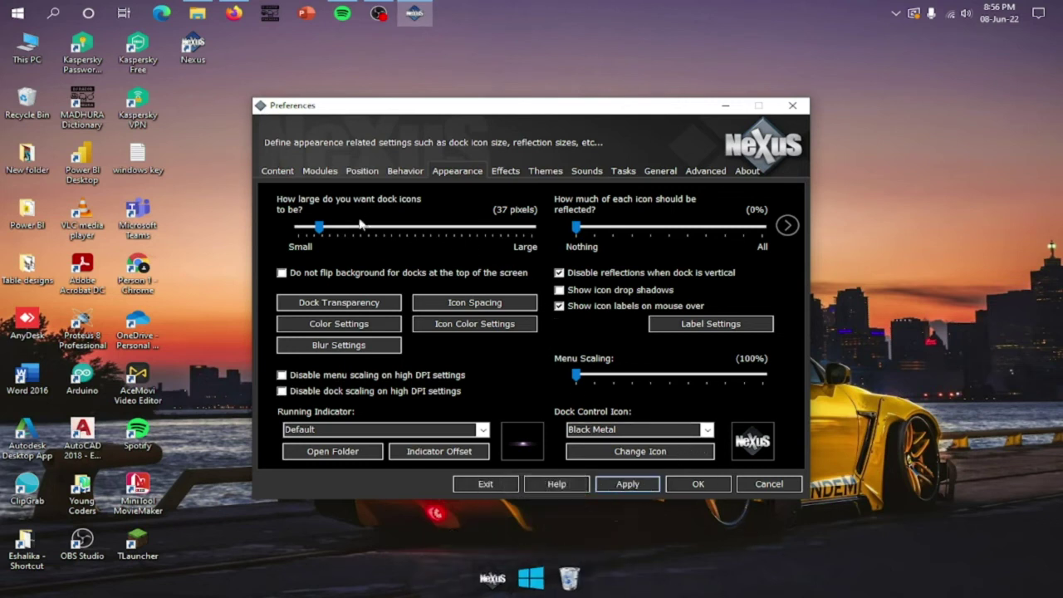
Step: Set the dock transparency to 70% and apply the change
click(339, 304)
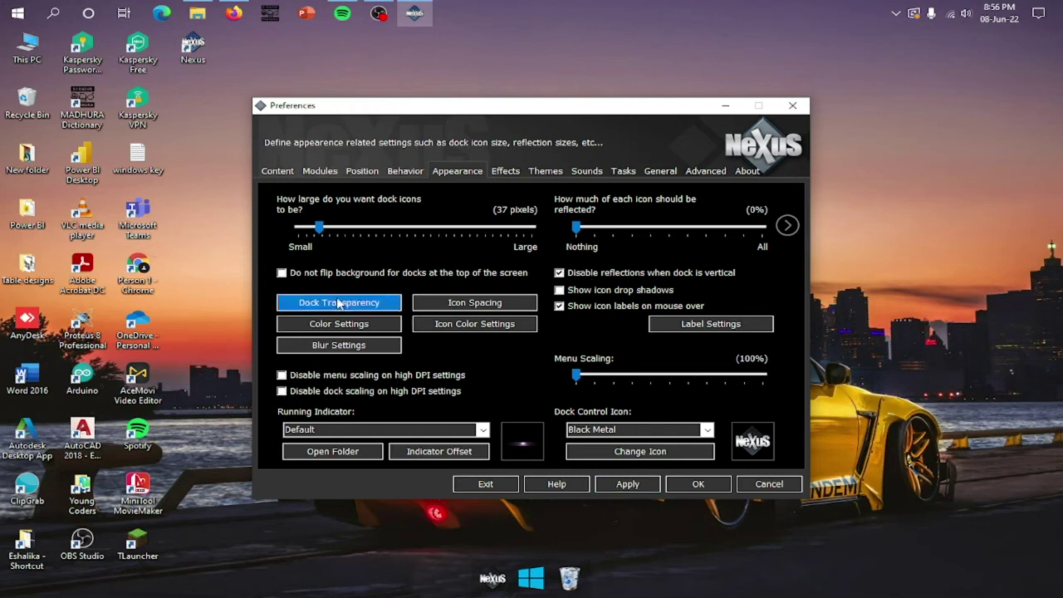
drag(458, 383, 456, 383)
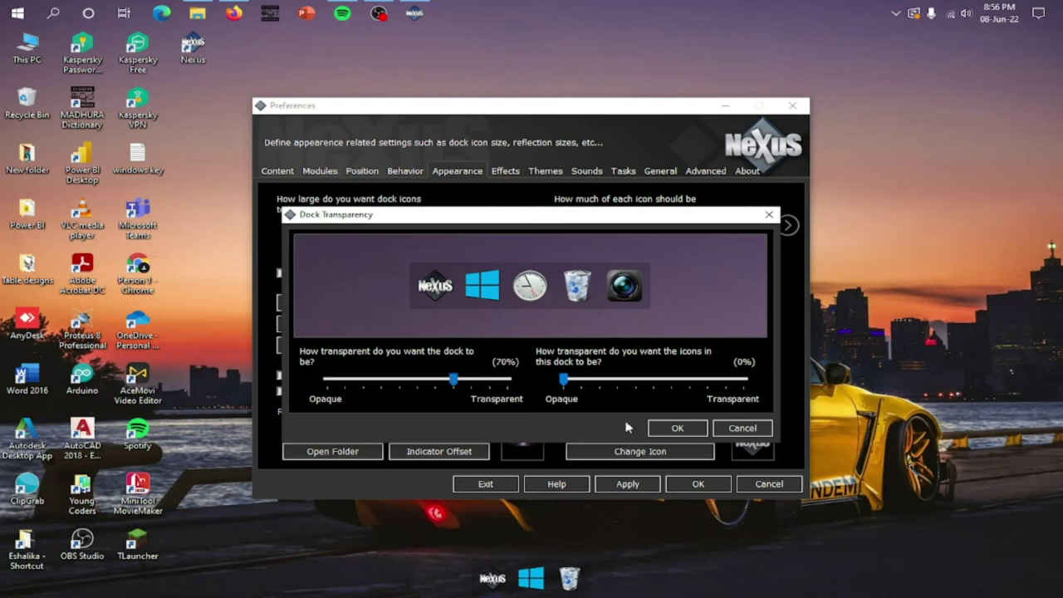
click(677, 428)
click(631, 484)
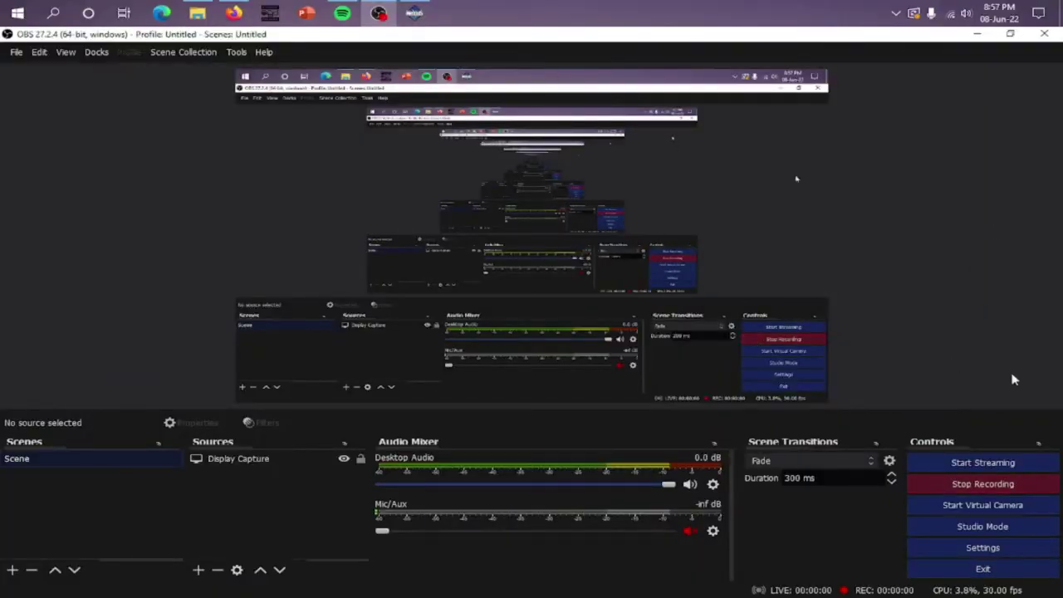
Step: Set the Magnify mouseover effect's smoothness to 240 ms and its magnified icon size to 77 pixels, and apply the changes
click(1058, 7)
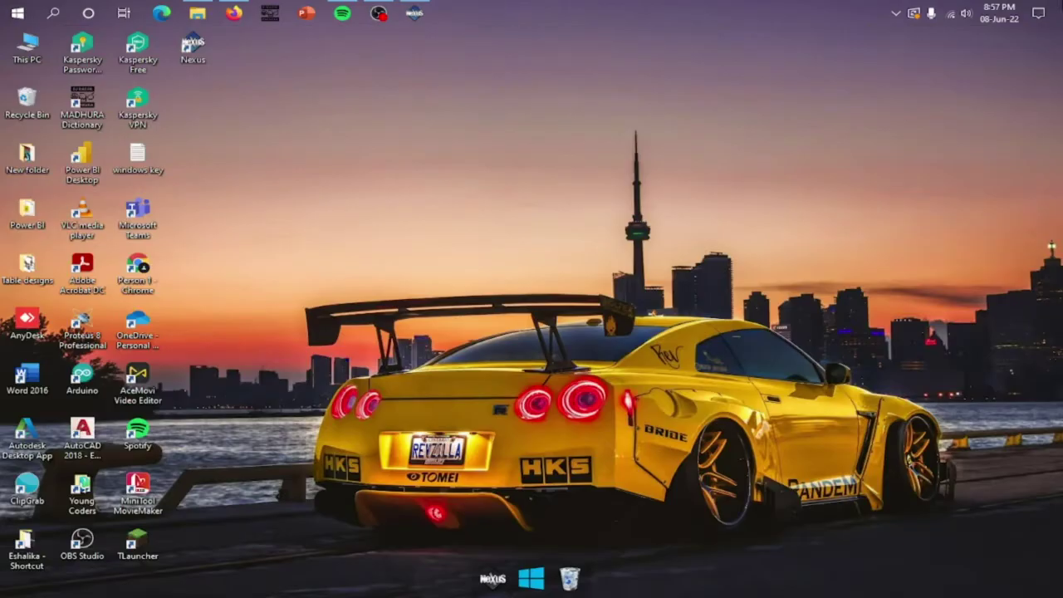
click(414, 13)
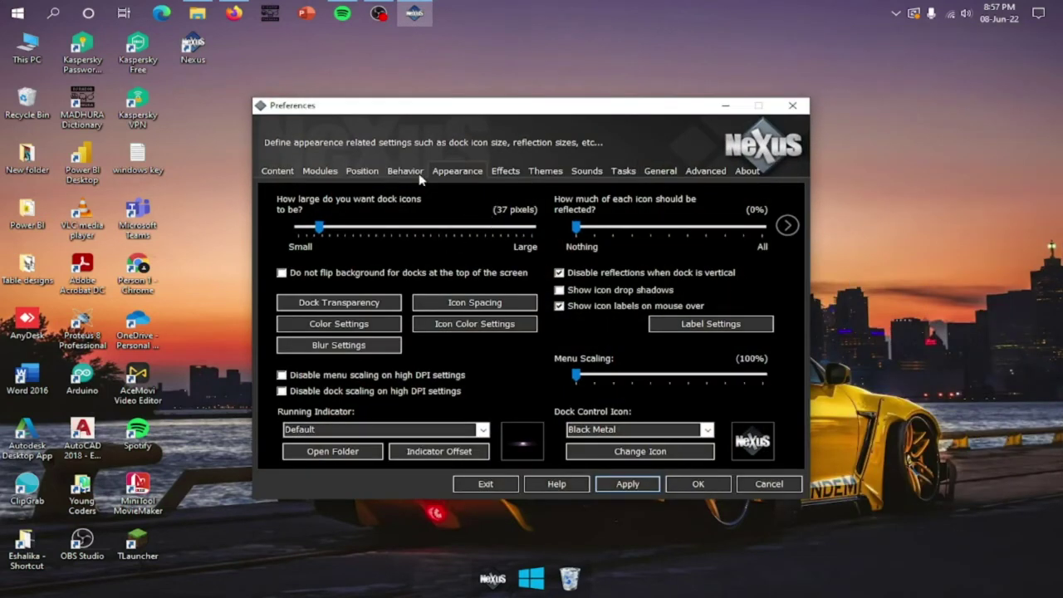
click(503, 171)
click(368, 293)
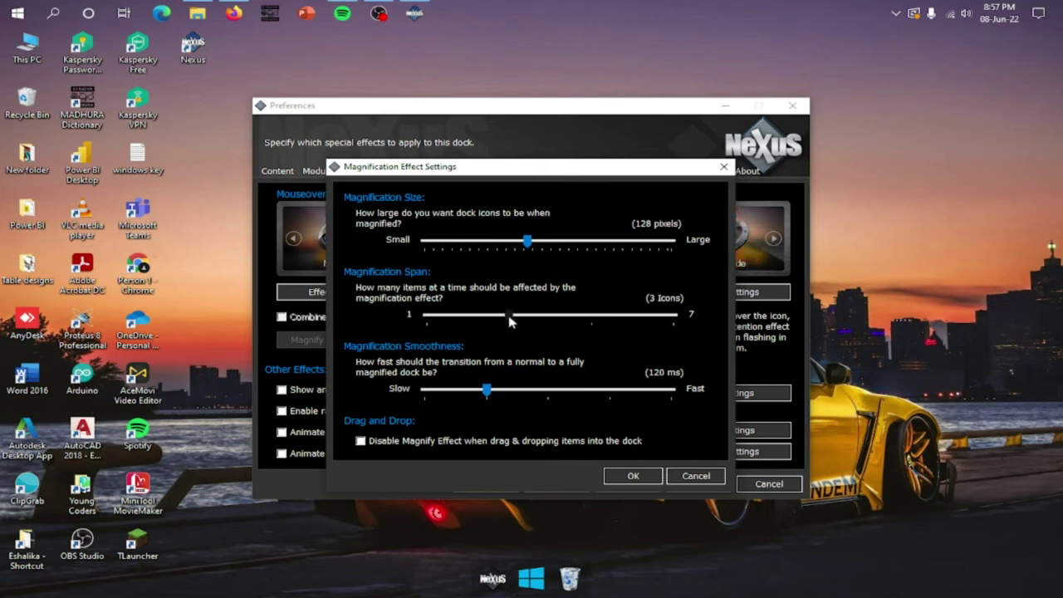
drag(477, 393, 425, 393)
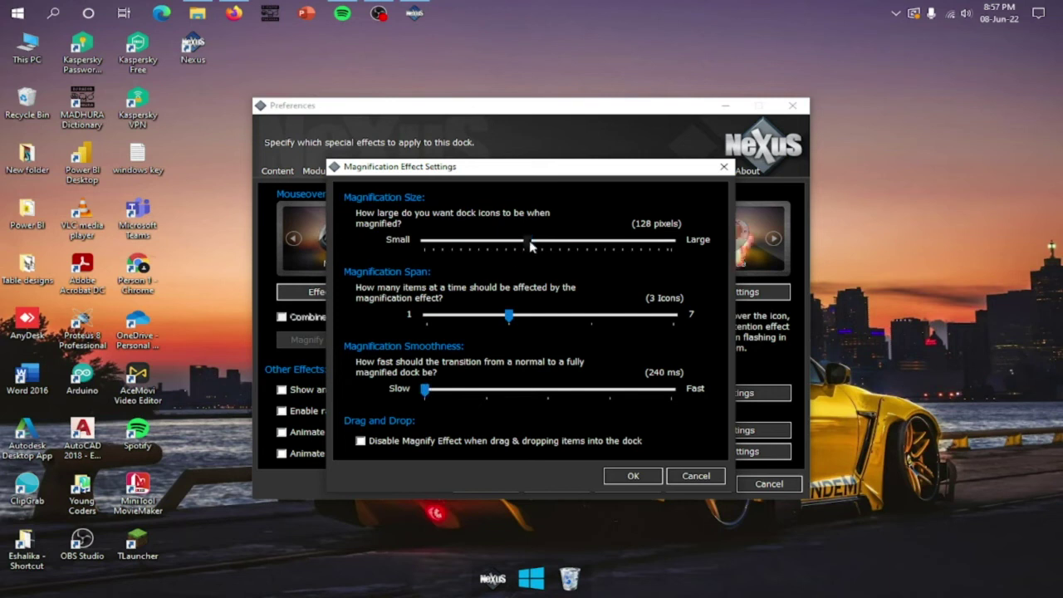
drag(530, 245, 473, 245)
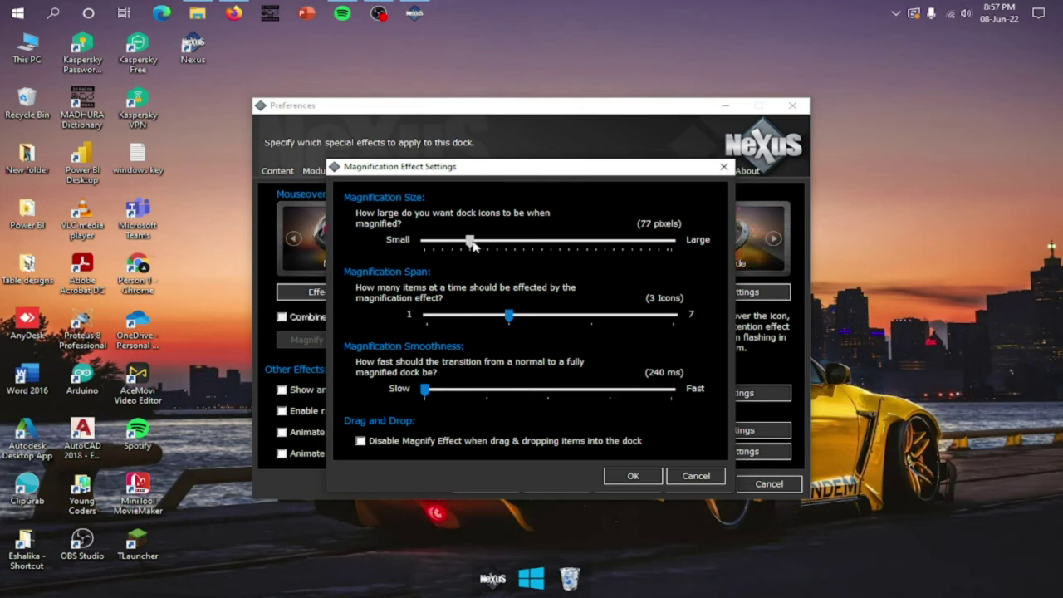
click(631, 477)
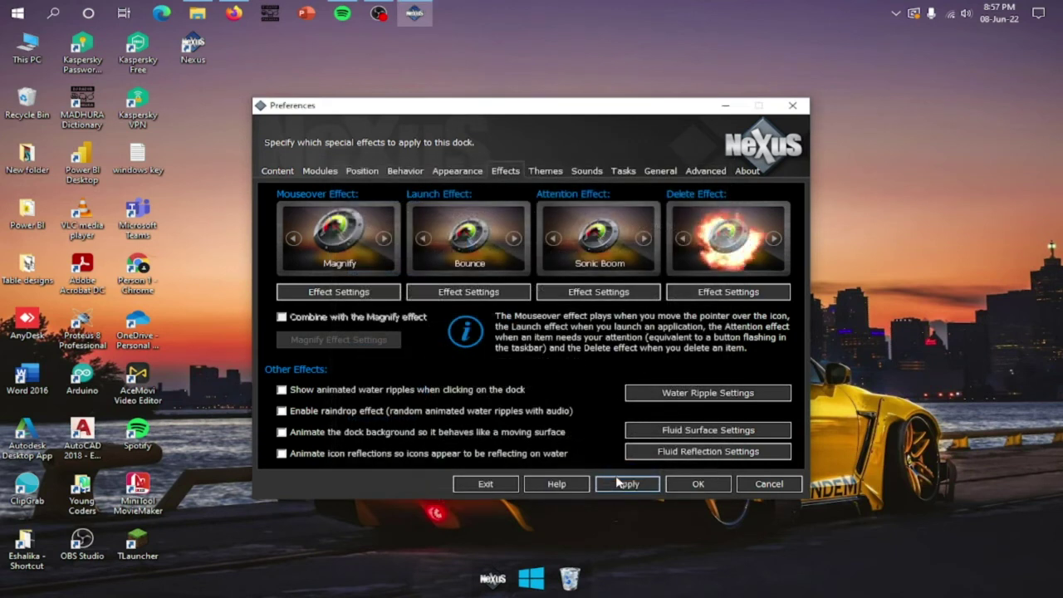
click(628, 484)
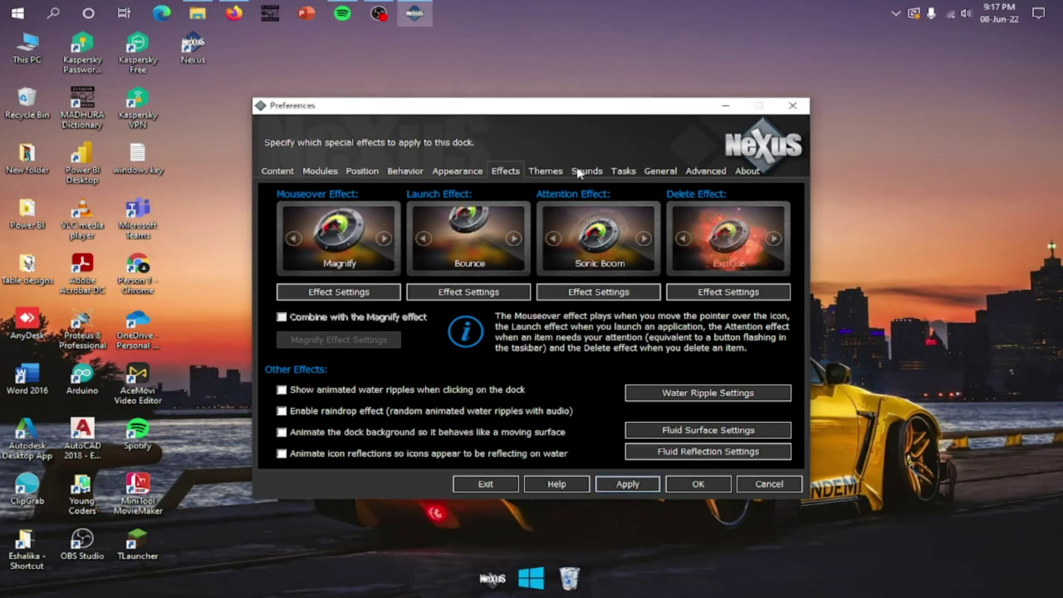
Step: Disable all voices and all sounds in the dock's sound preferences and apply the settings
click(581, 171)
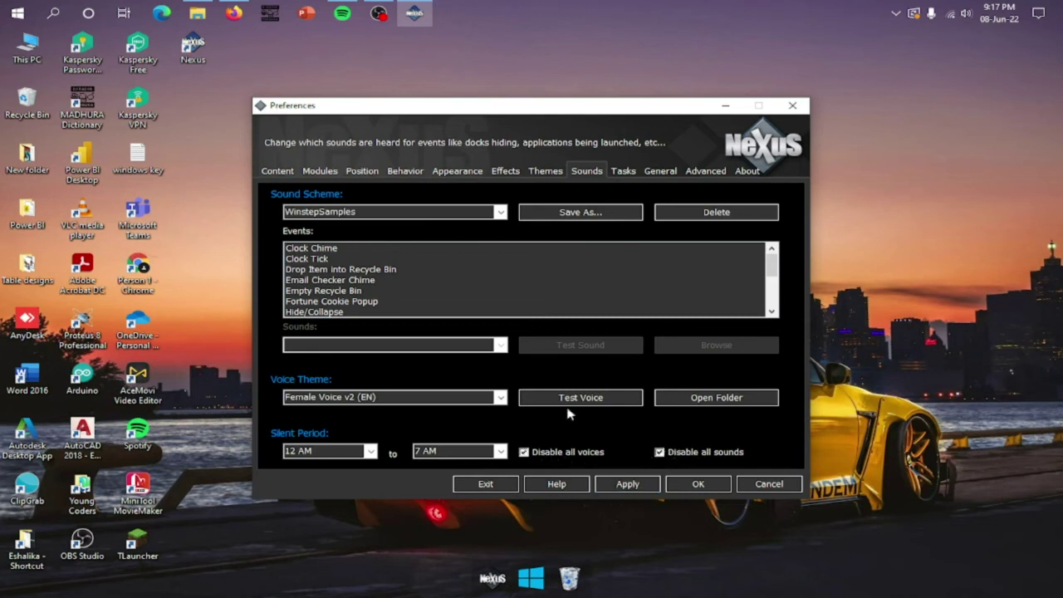
click(546, 175)
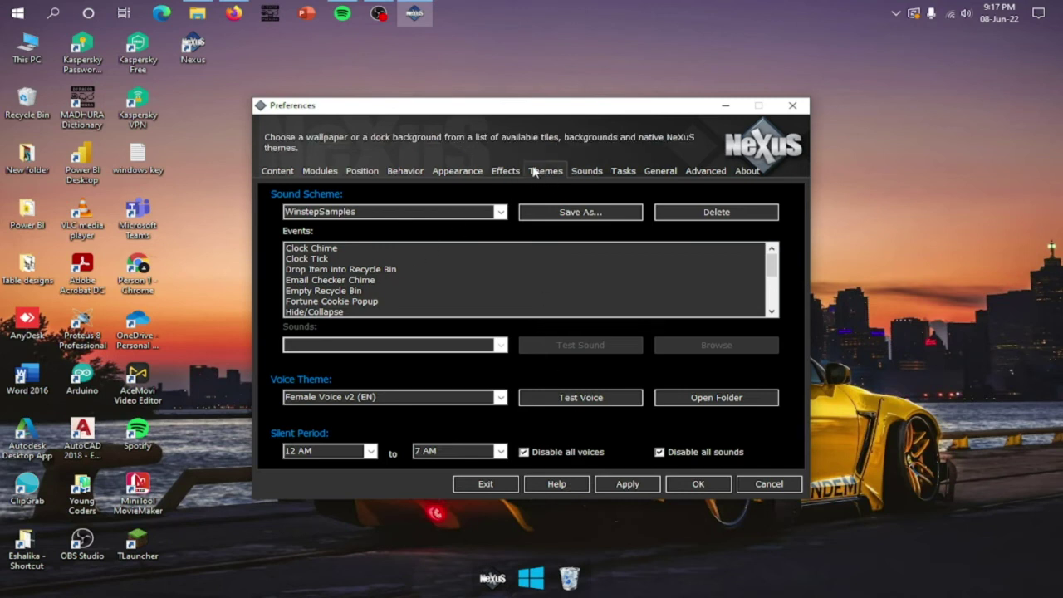
click(584, 171)
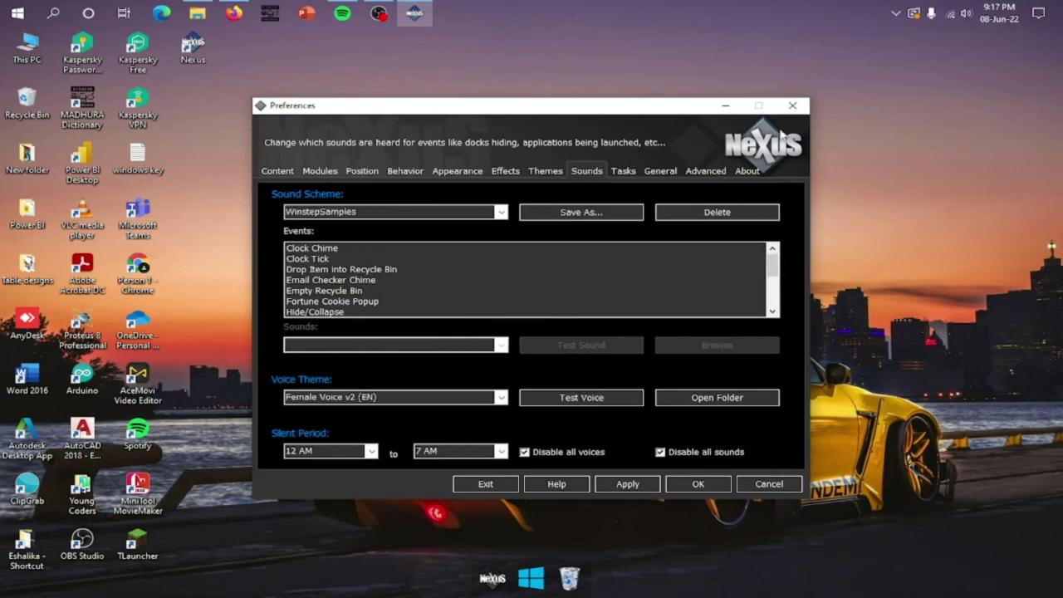
click(627, 486)
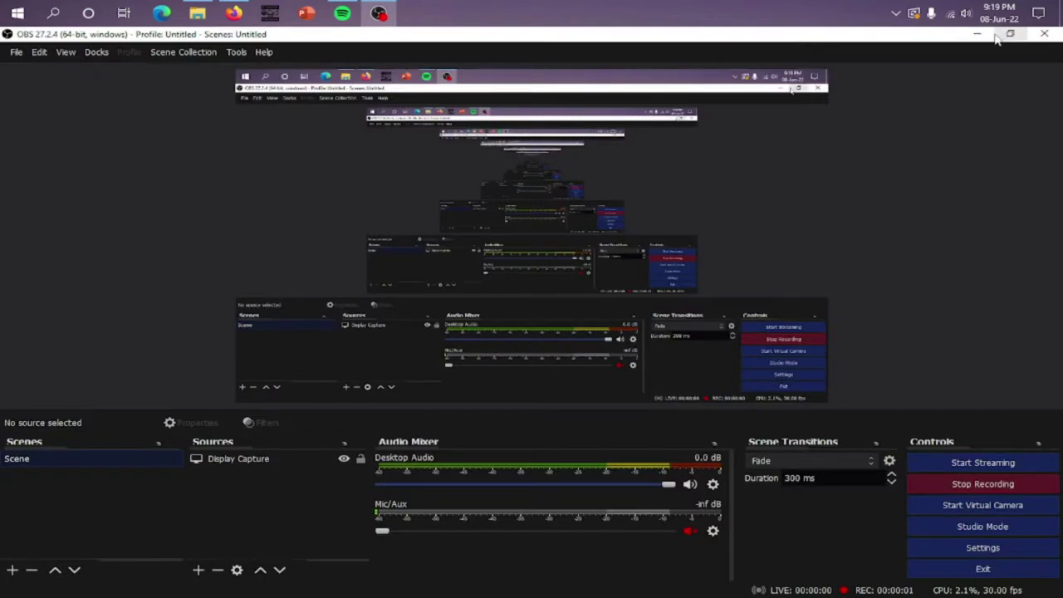
click(980, 35)
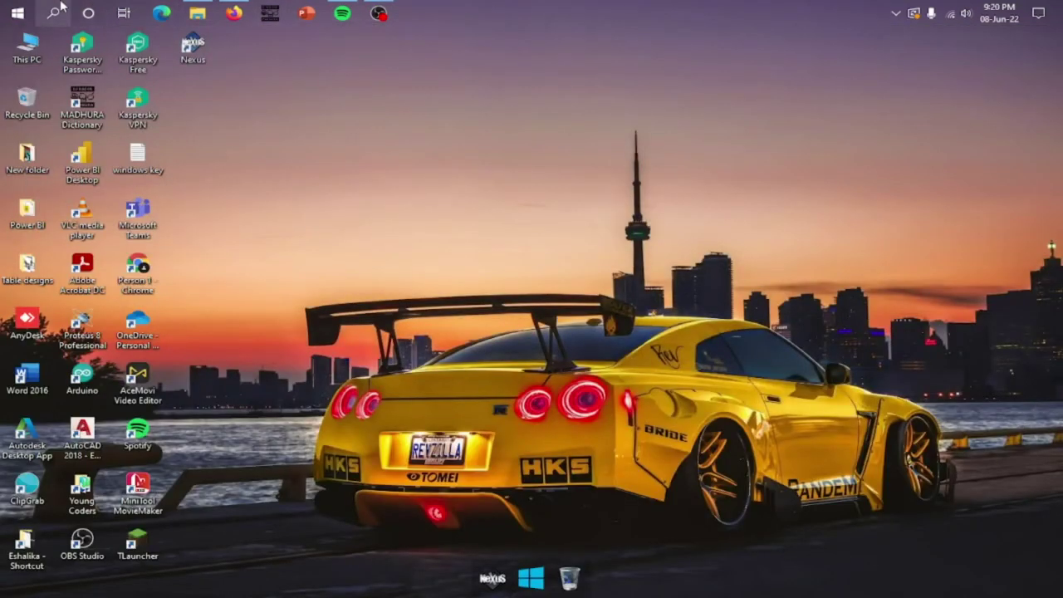
click(54, 12)
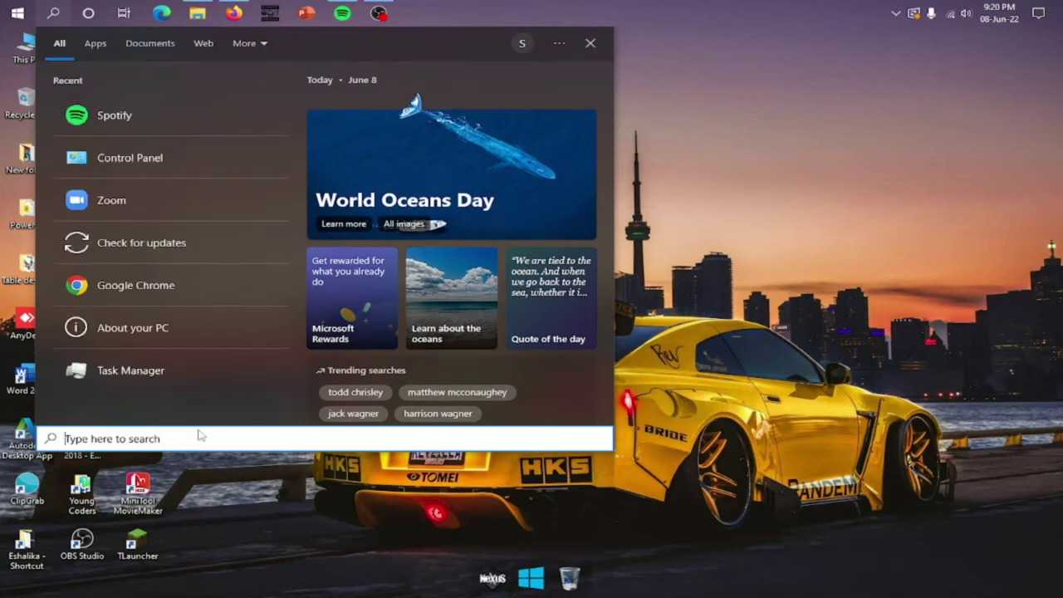
text(fi)
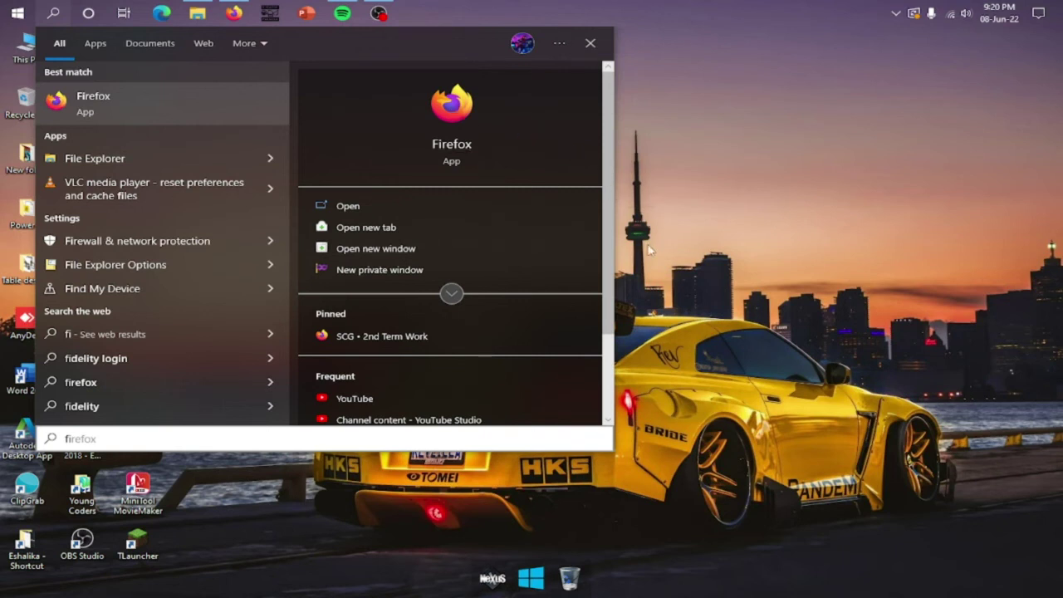
click(656, 278)
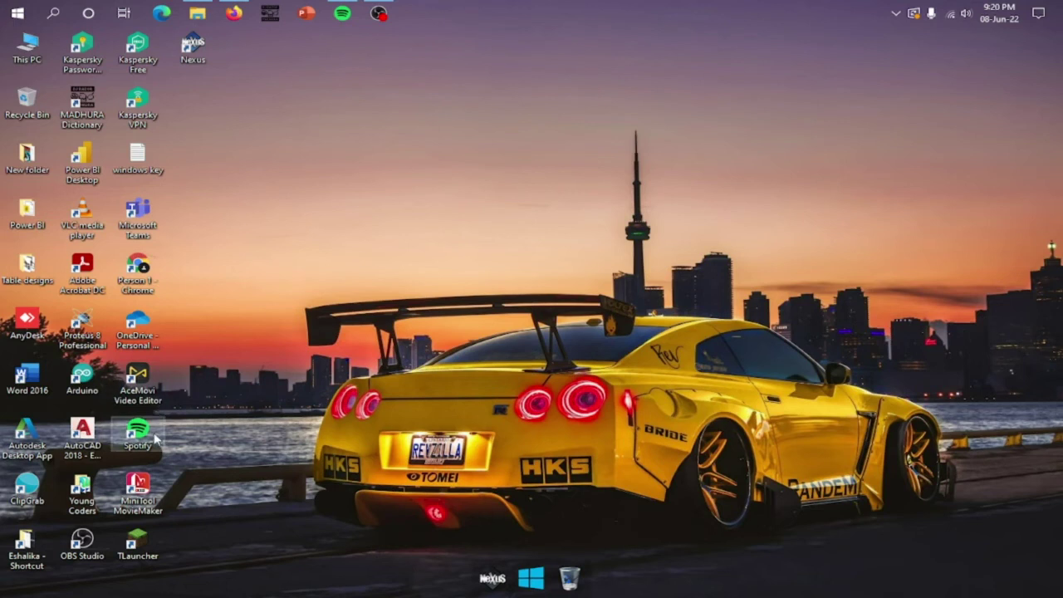
Step: Add the Spotify and OBS Studio desktop shortcuts to the dock, between the Windows icon and the Recycle Bin
drag(139, 440, 193, 448)
drag(480, 528, 552, 577)
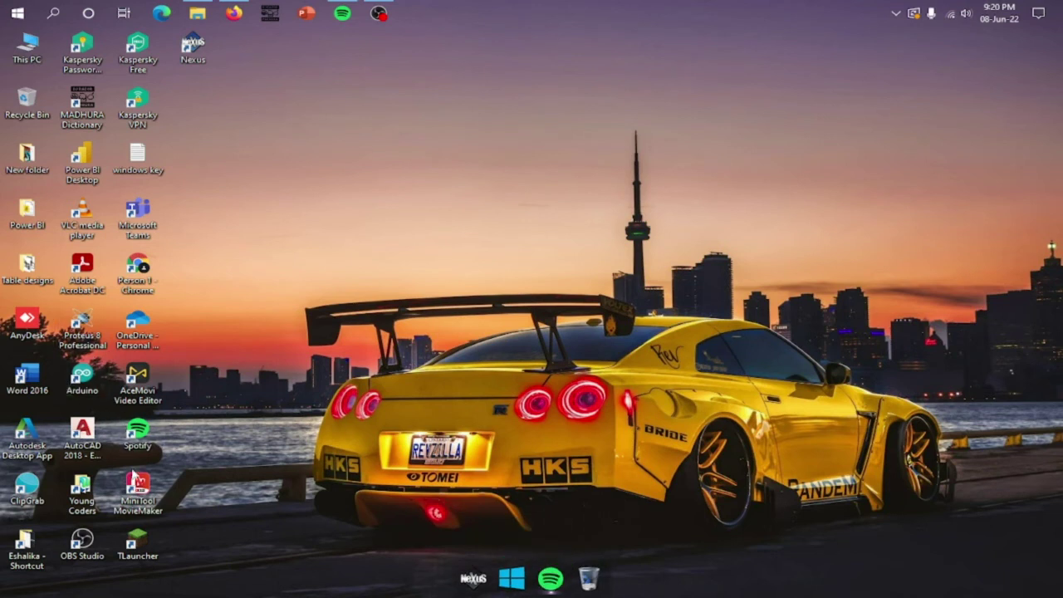
drag(91, 541, 147, 553)
drag(539, 552, 591, 573)
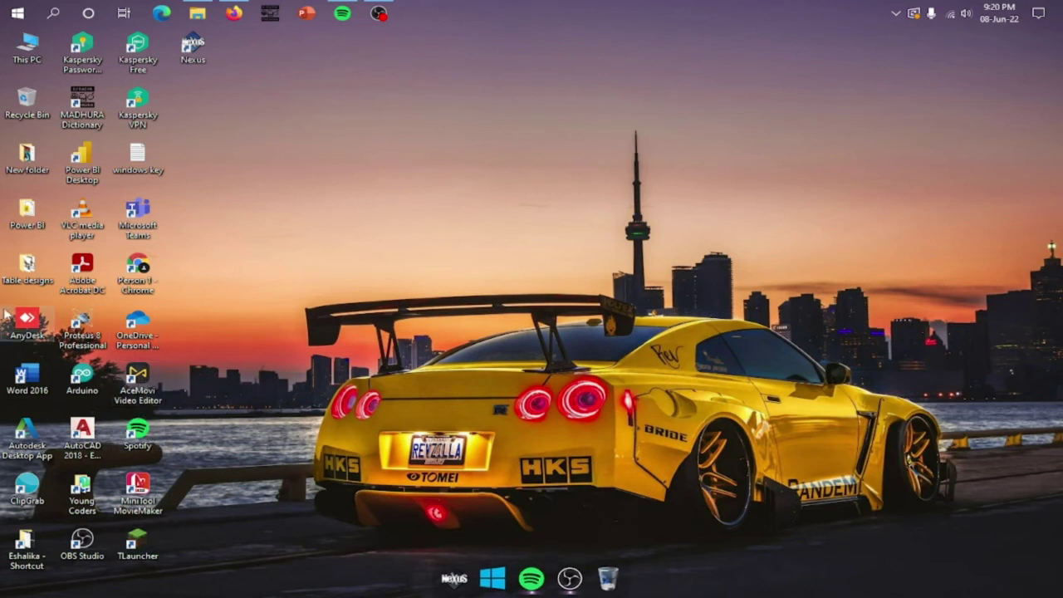
Step: Add the VLC media player desktop shortcut before the dock's Recycle Bin and the Chrome shortcut before Spotify
drag(419, 418, 591, 568)
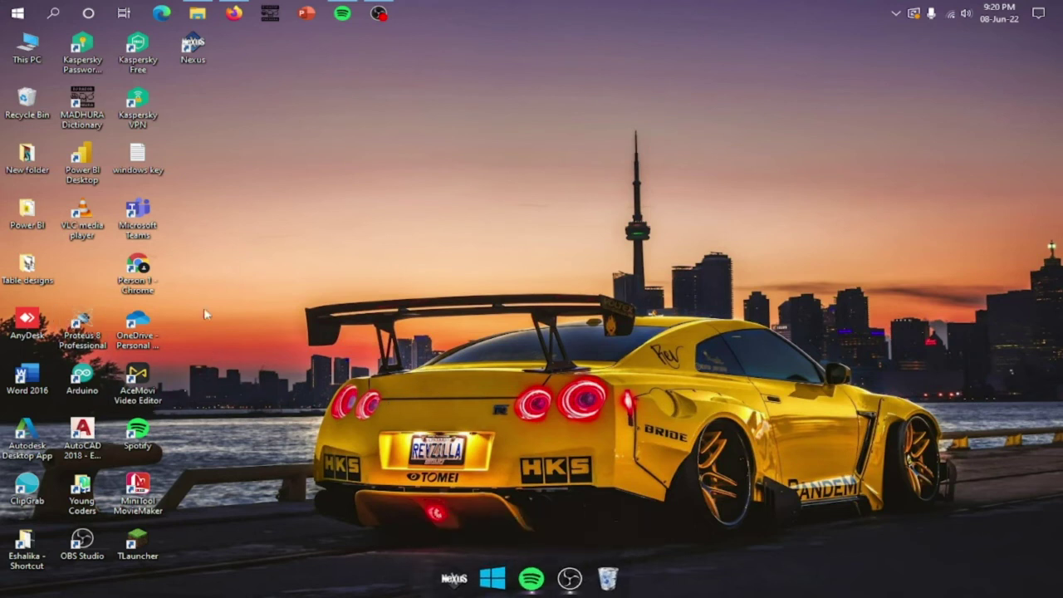
drag(84, 213, 268, 379)
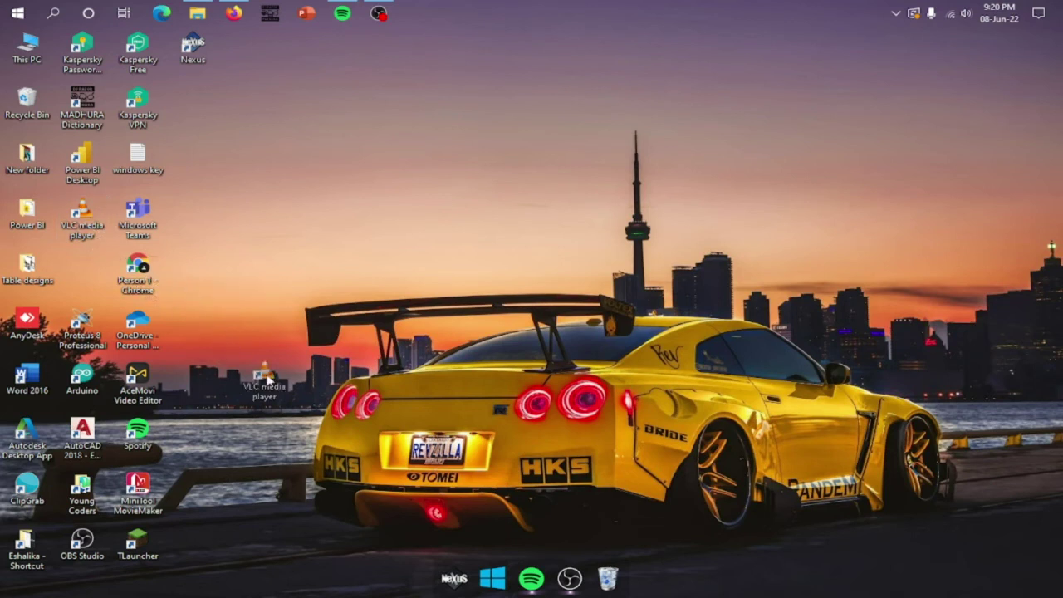
drag(501, 519, 596, 574)
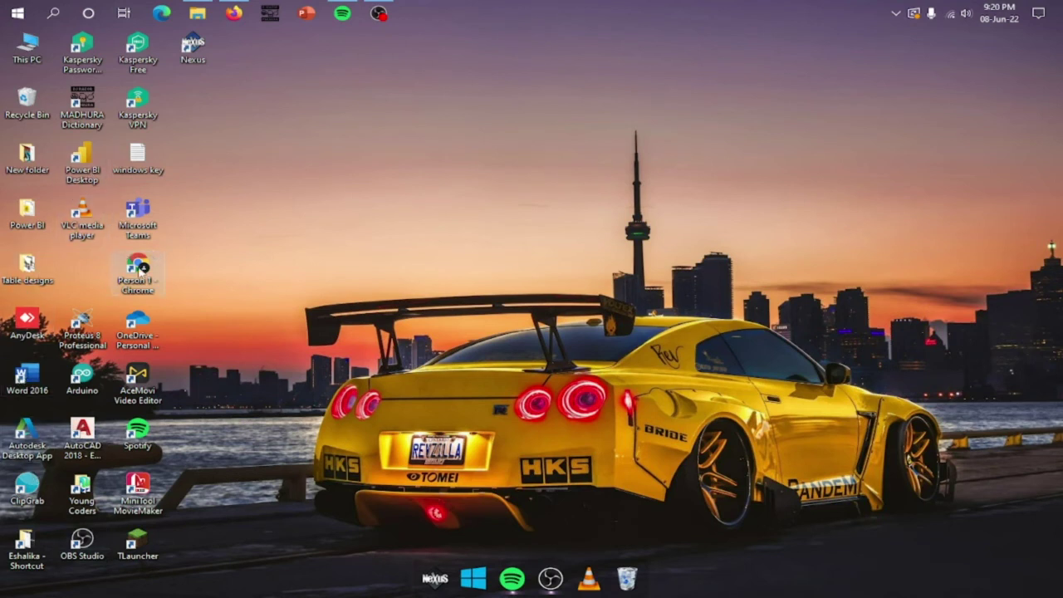
drag(294, 347, 510, 573)
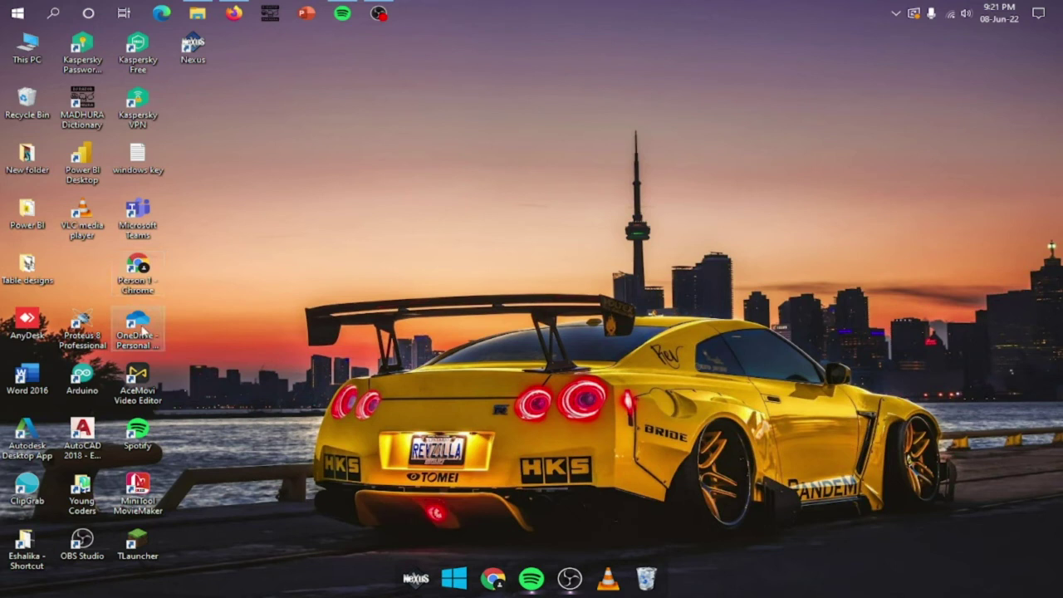
Step: Try to add the OneDrive desktop shortcut to the dock beside the Recycle Bin
drag(141, 329, 190, 344)
drag(458, 467, 638, 568)
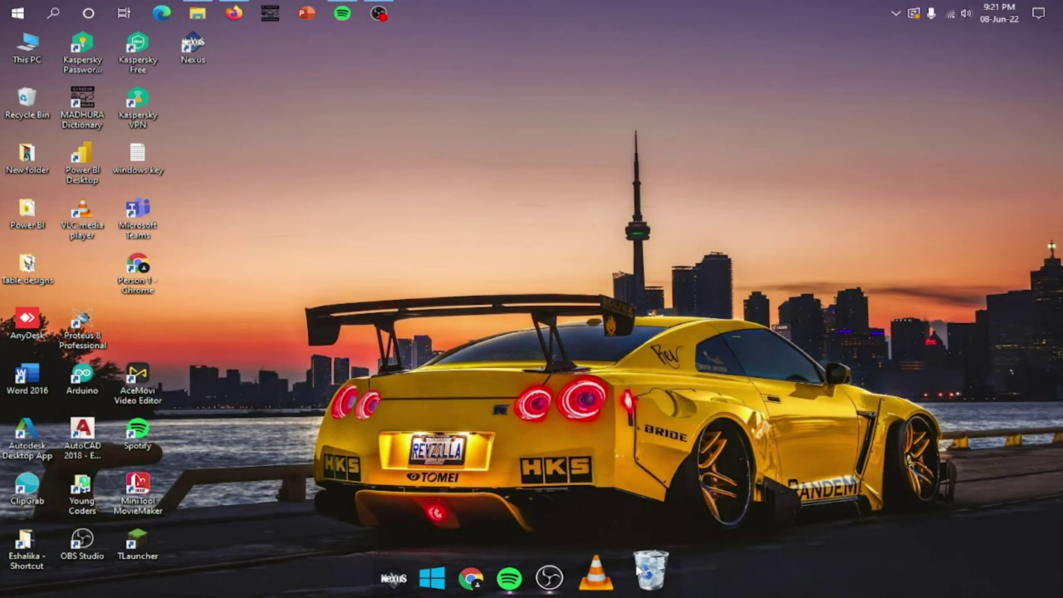
Step: Move the deleted Adobe Acrobat DC and OneDrive shortcuts from the Recycle Bin back to the Desktop folder
click(647, 573)
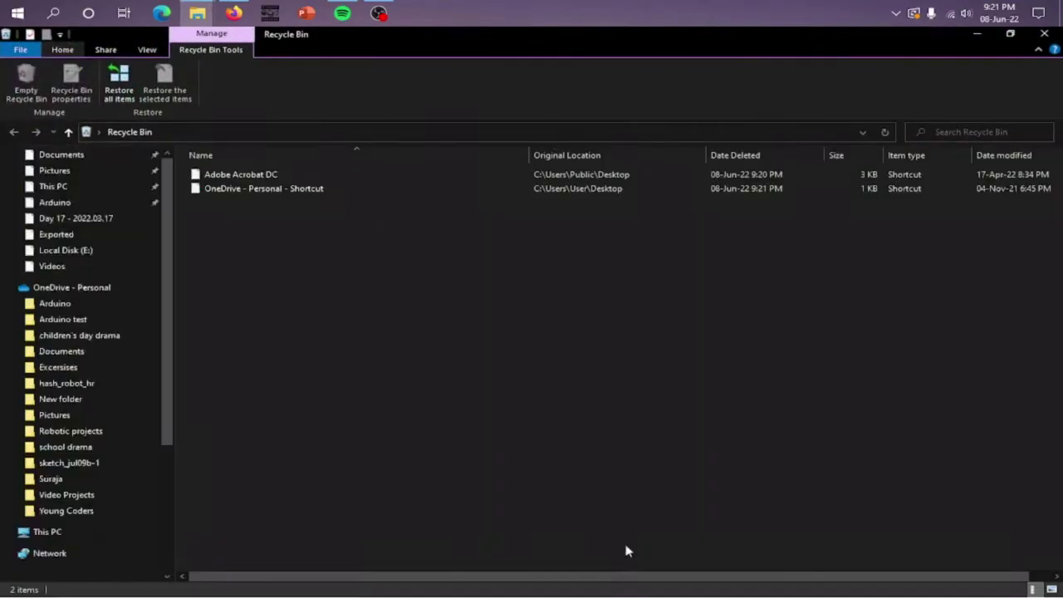
drag(257, 220, 357, 176)
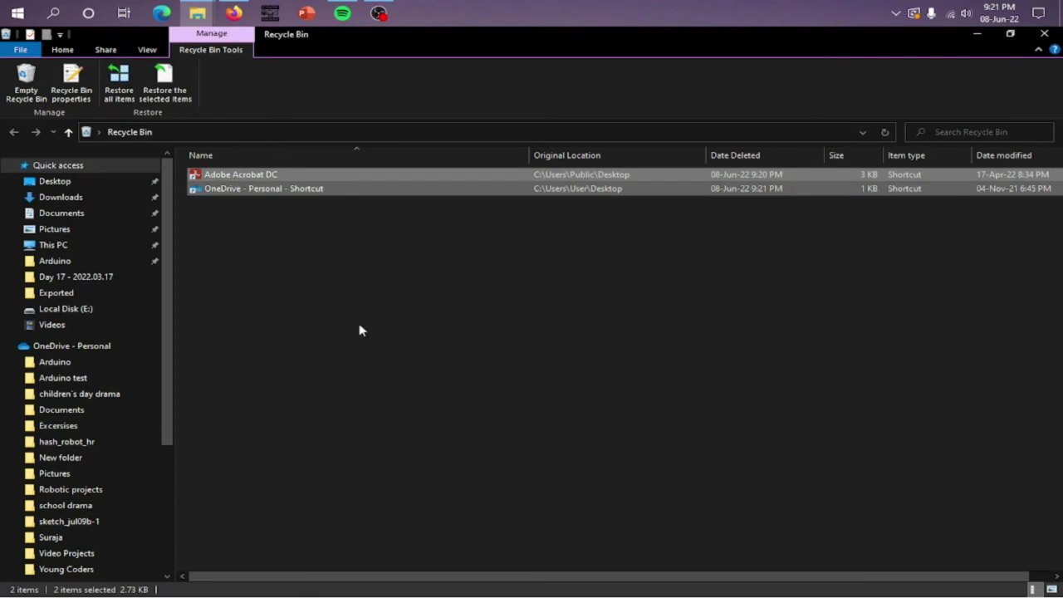
click(1048, 35)
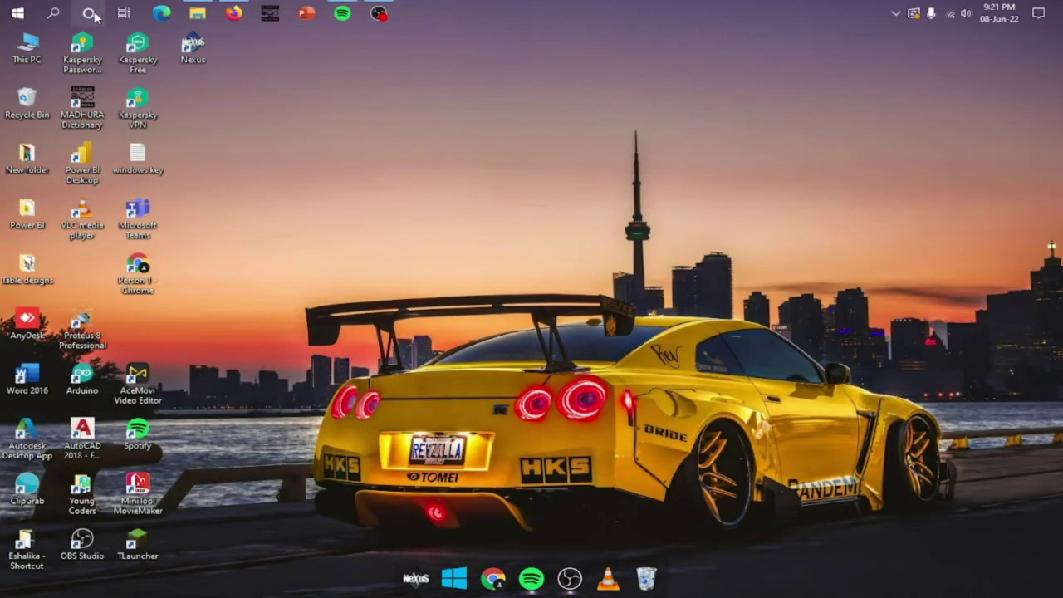
click(197, 13)
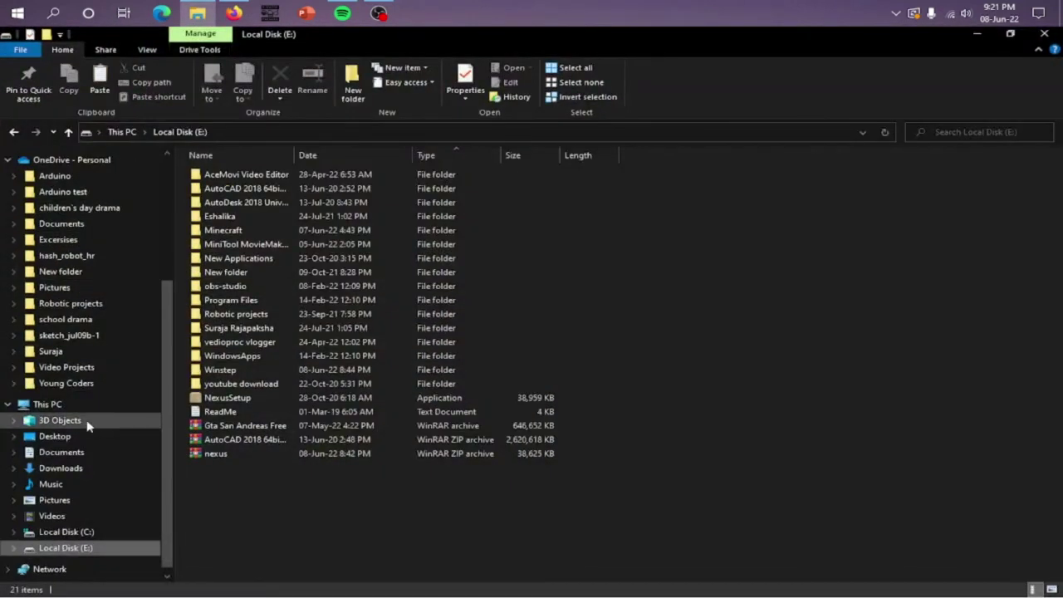
click(83, 436)
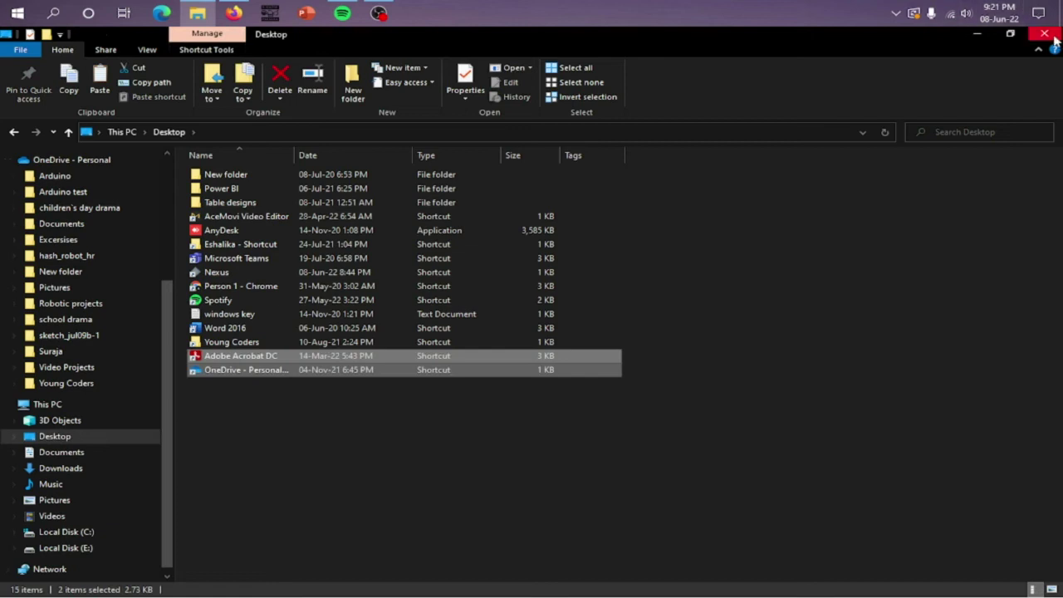
key(alt+F4)
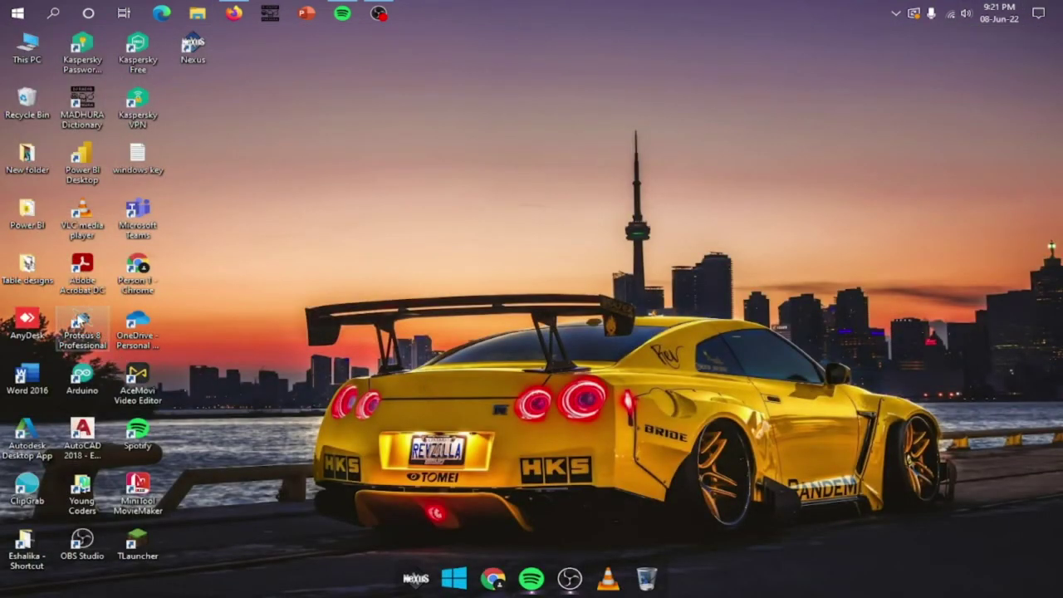
Step: Add the Adobe Acrobat DC and OneDrive desktop shortcuts to the dock, between VLC and the Recycle Bin
drag(92, 270, 652, 581)
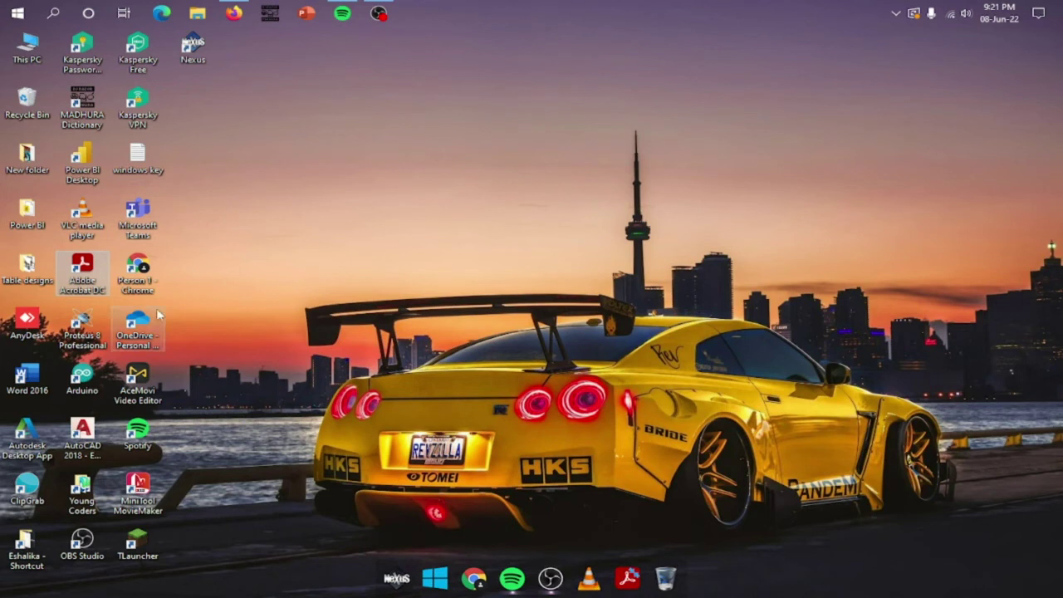
drag(146, 318, 674, 584)
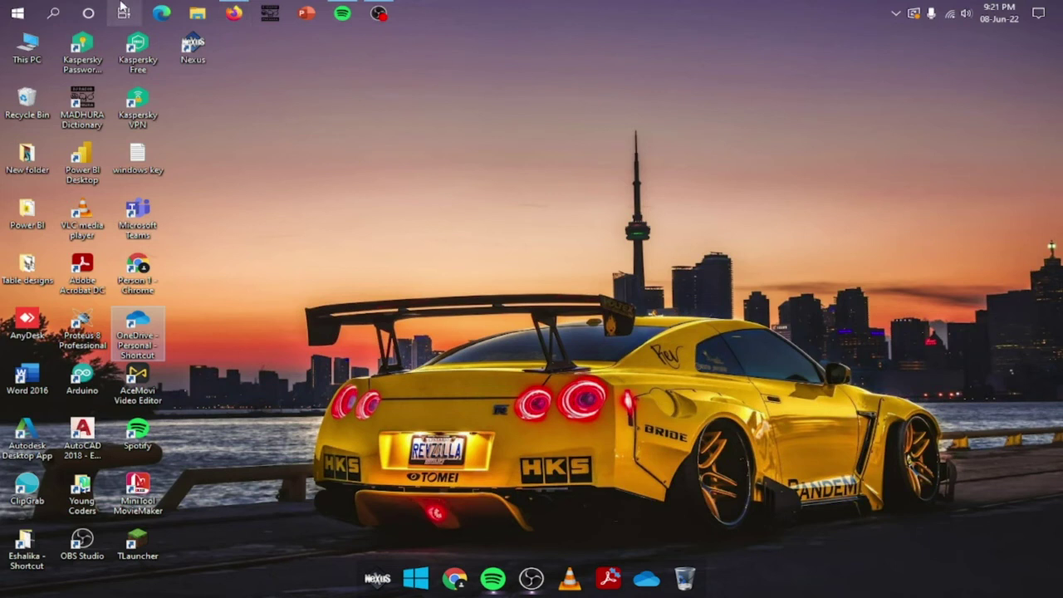
Step: Add the Calculator app from the installed apps list to the dock, between OneDrive and the Recycle Bin
click(18, 13)
scroll(83, 218, down, 3)
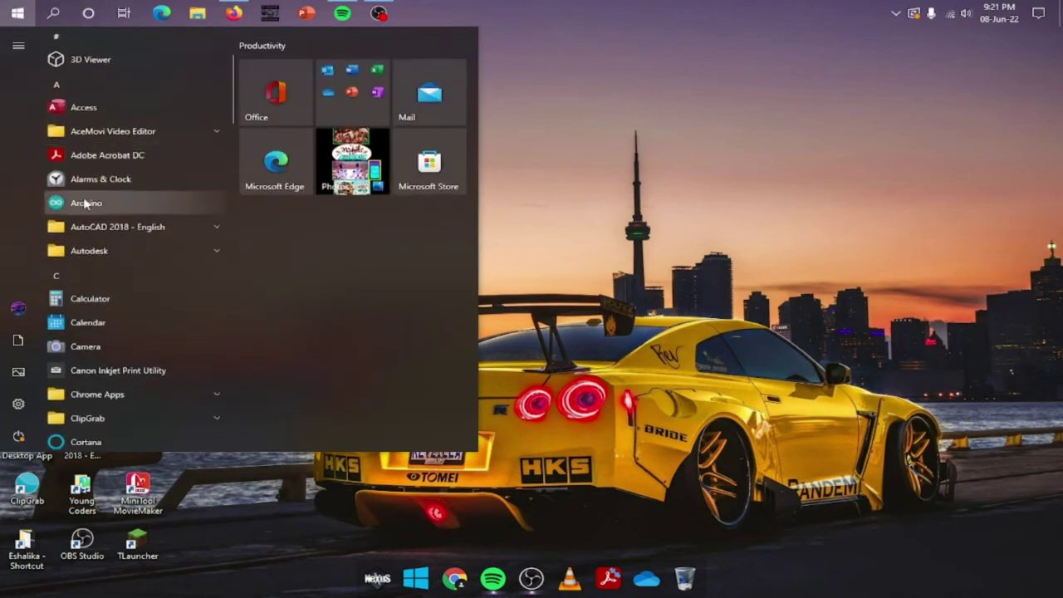
click(90, 171)
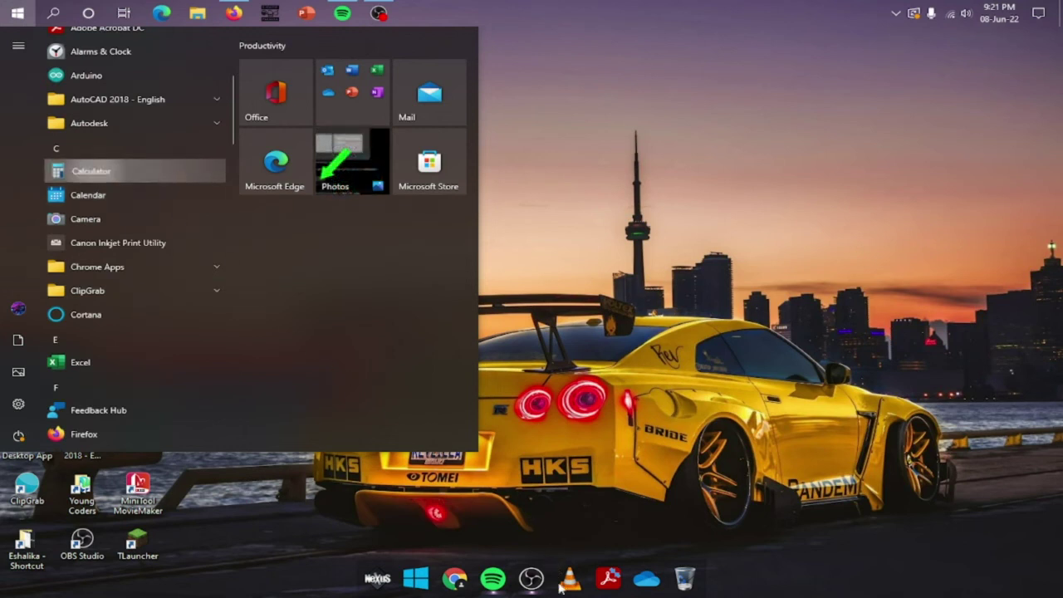
click(111, 176)
drag(108, 172, 698, 588)
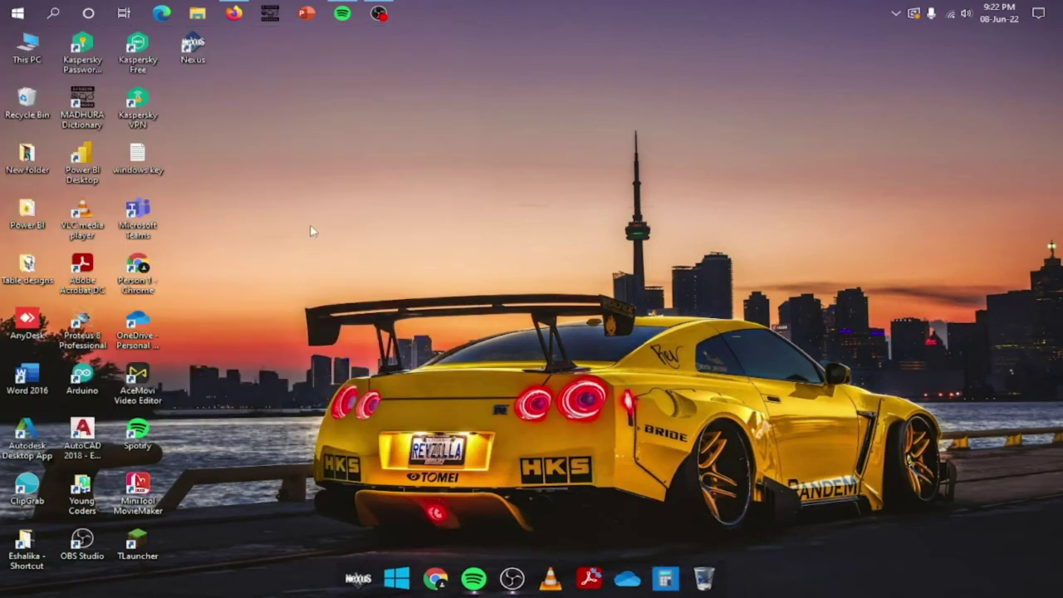
Step: Try to add the Photos app from the installed apps list to the dock, and check the Recycle Bin's contents
click(4, 7)
scroll(124, 179, down, 5)
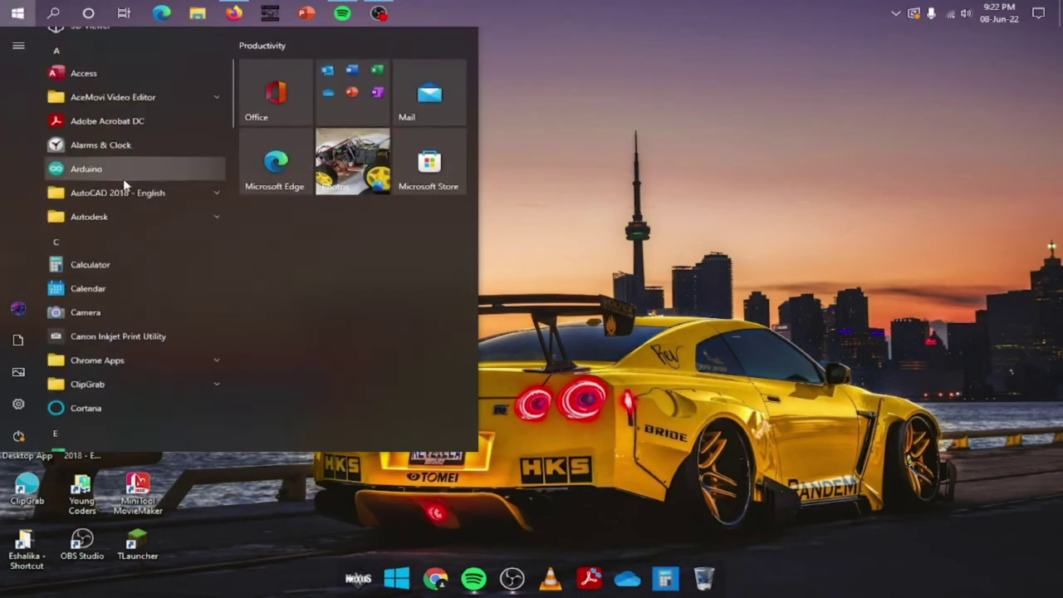
scroll(103, 264, down, 4)
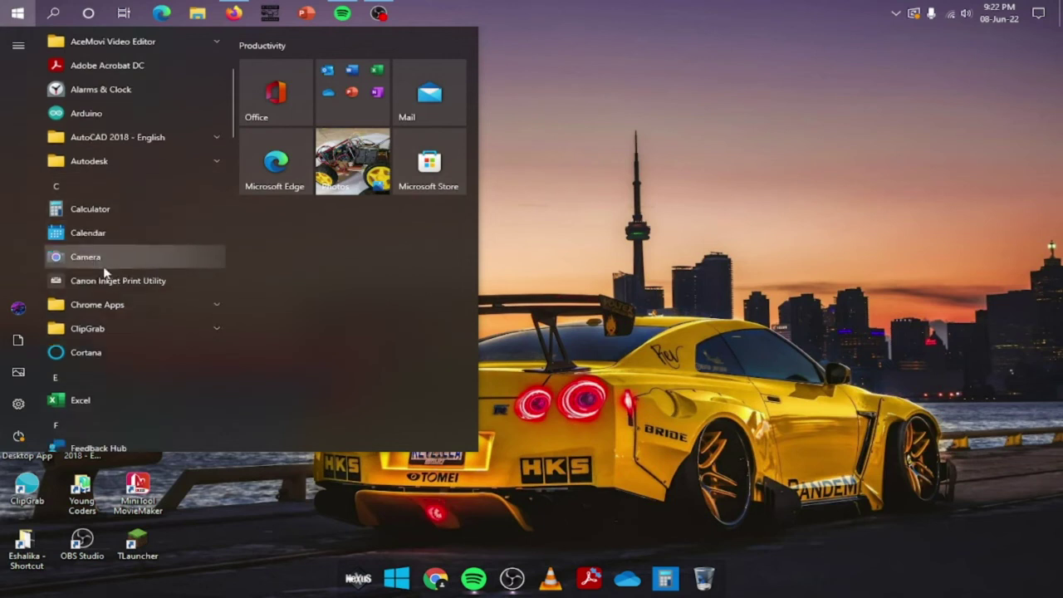
scroll(105, 272, down, 7)
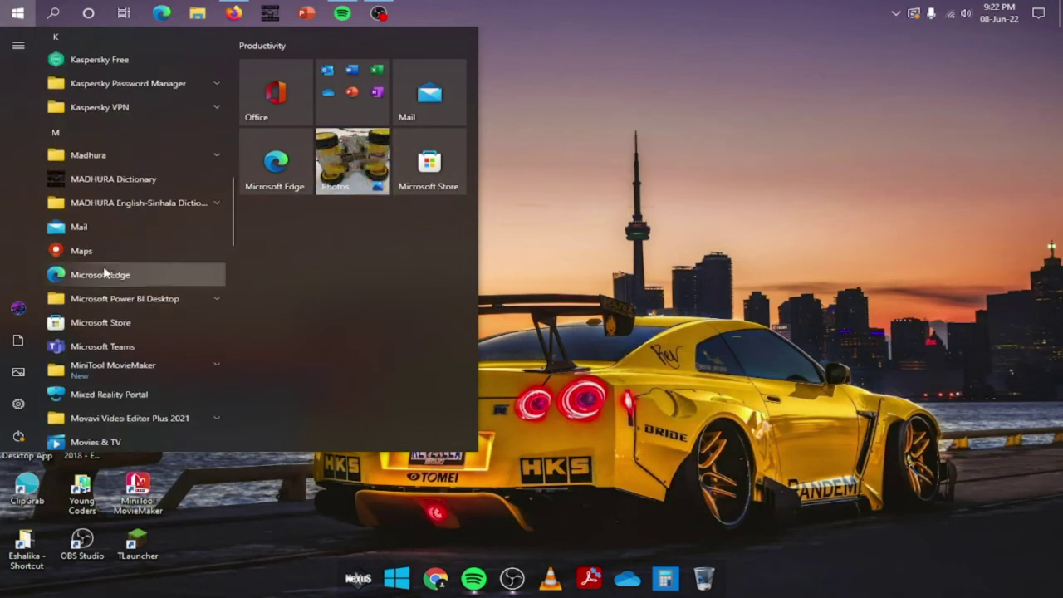
scroll(104, 272, down, 4)
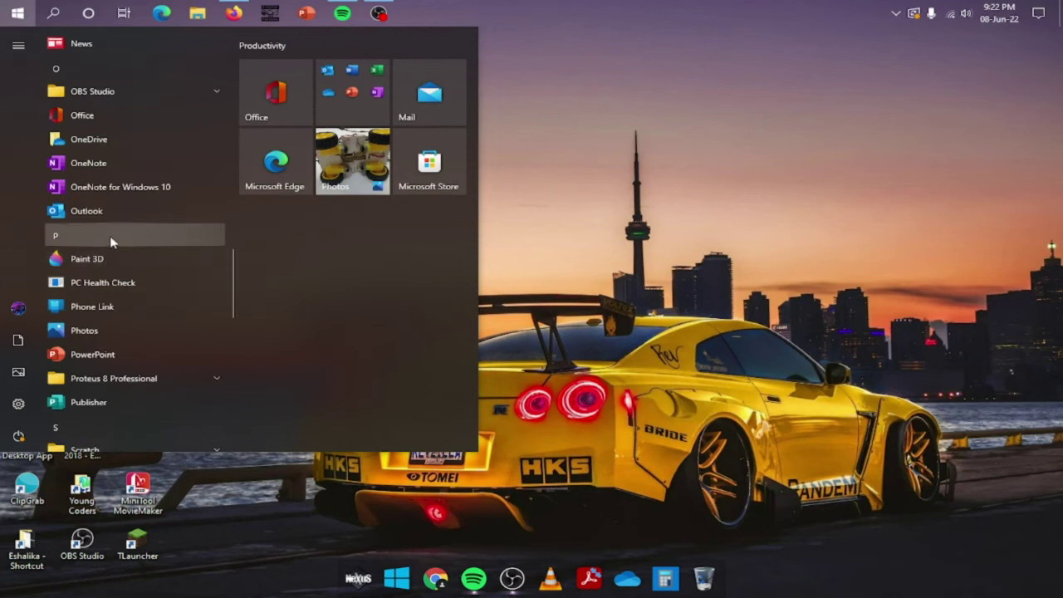
scroll(98, 328, down, 1)
scroll(100, 307, down, 2)
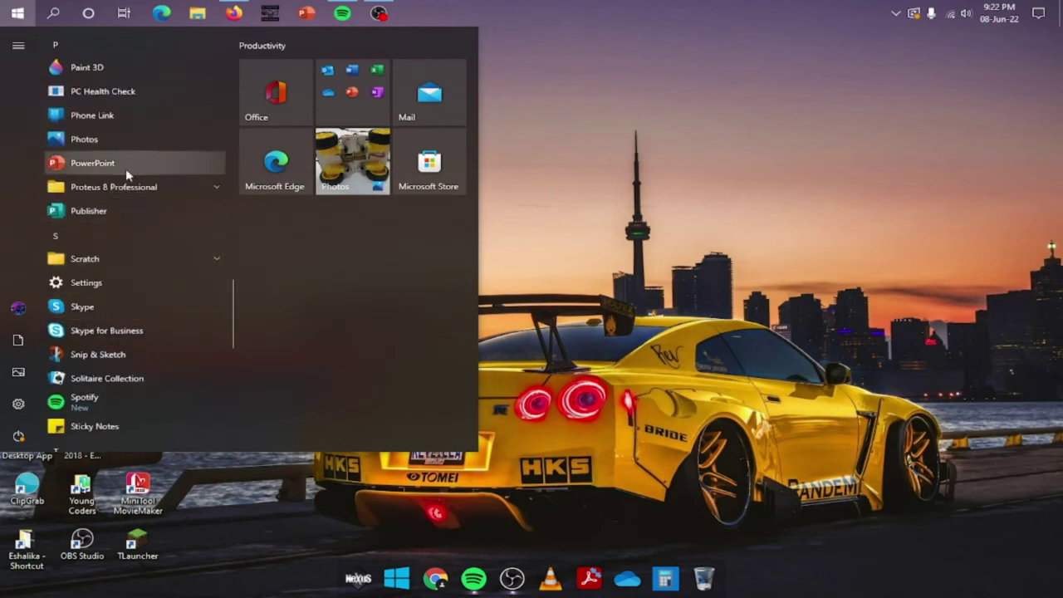
drag(99, 138, 733, 586)
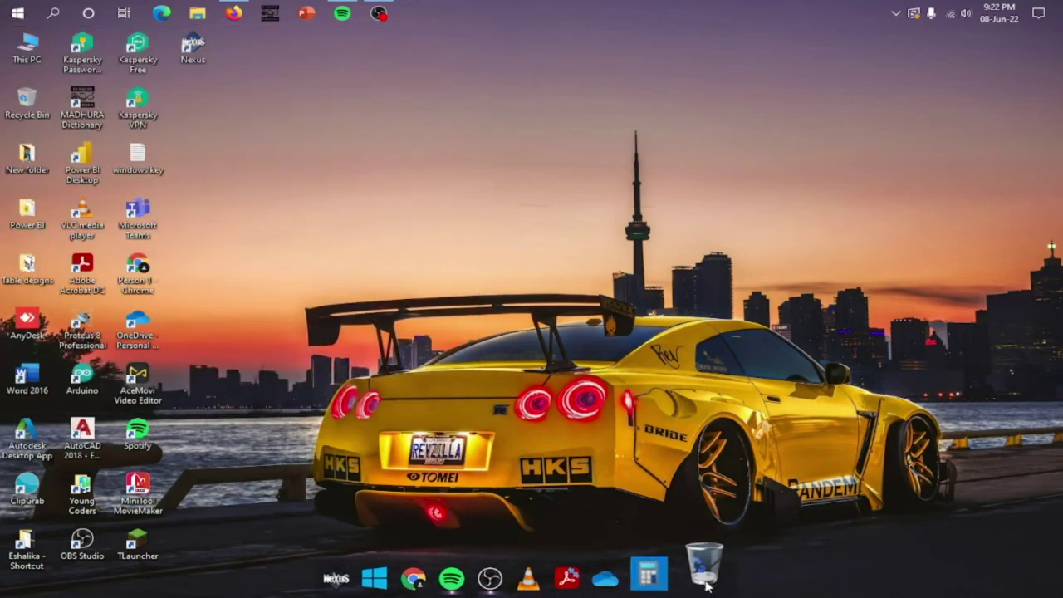
click(702, 572)
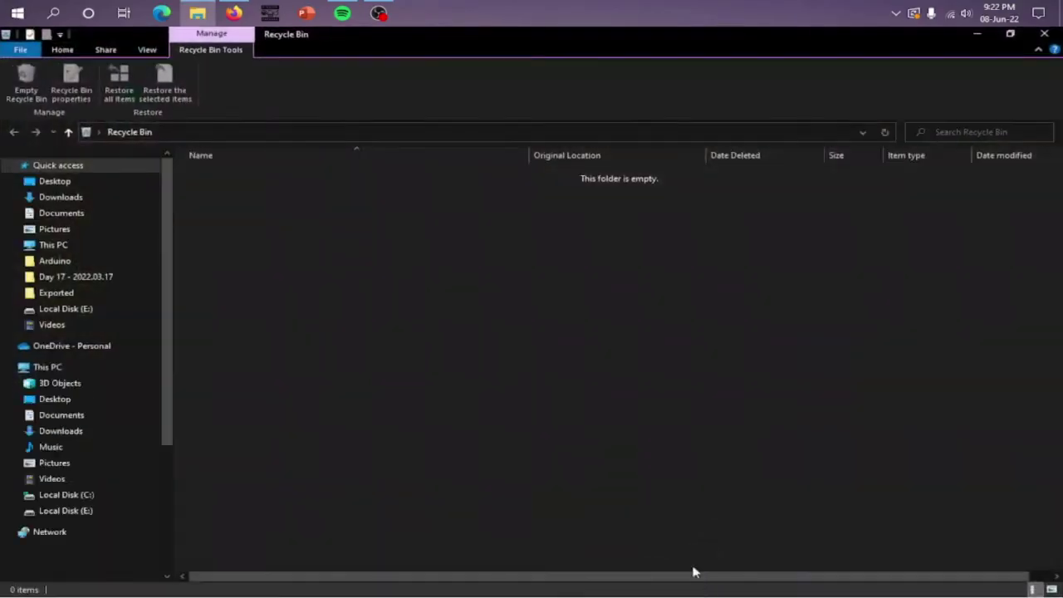
click(1044, 34)
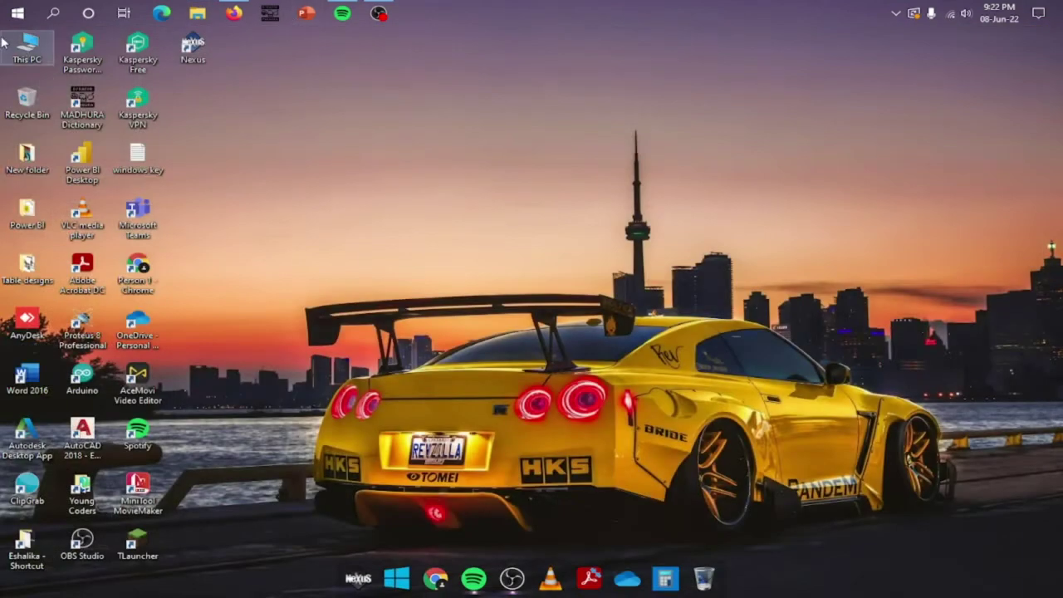
Step: Add the Photos app from the installed apps list to the dock, between Calculator and the Recycle Bin
click(17, 13)
scroll(47, 118, down, 8)
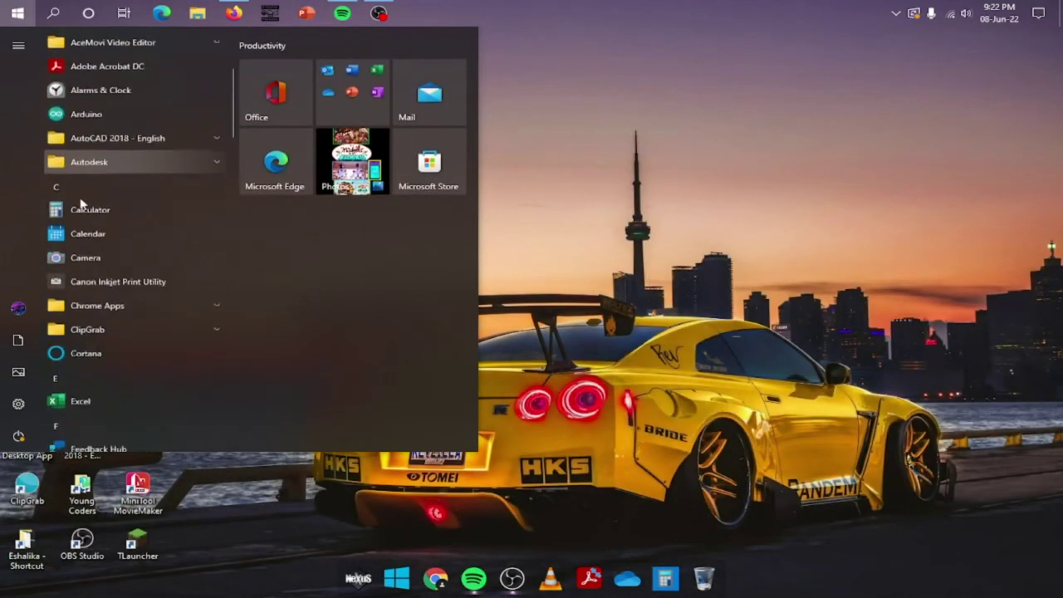
scroll(92, 251, down, 10)
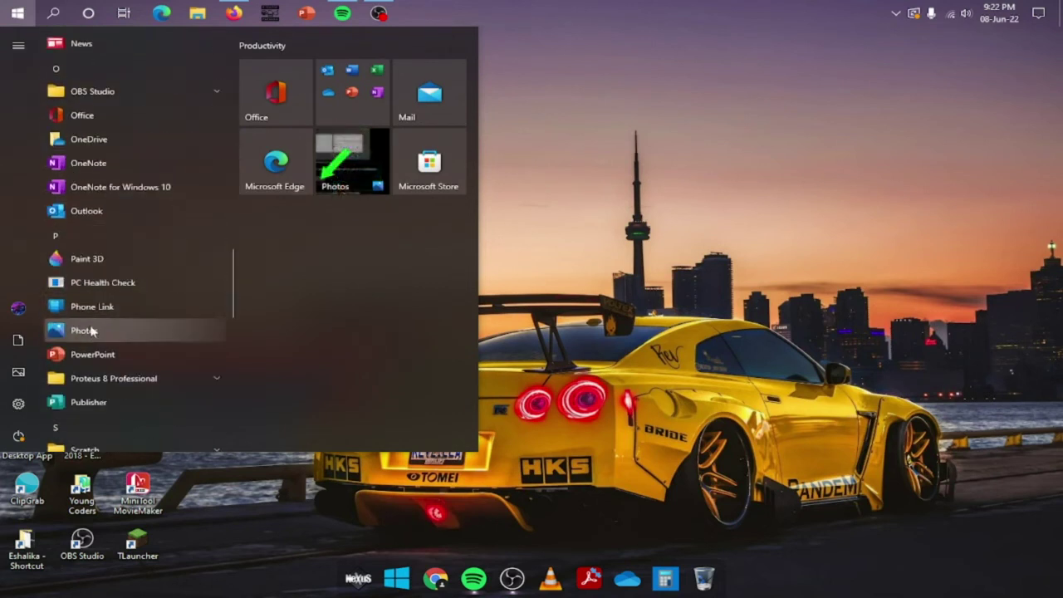
drag(92, 330, 702, 573)
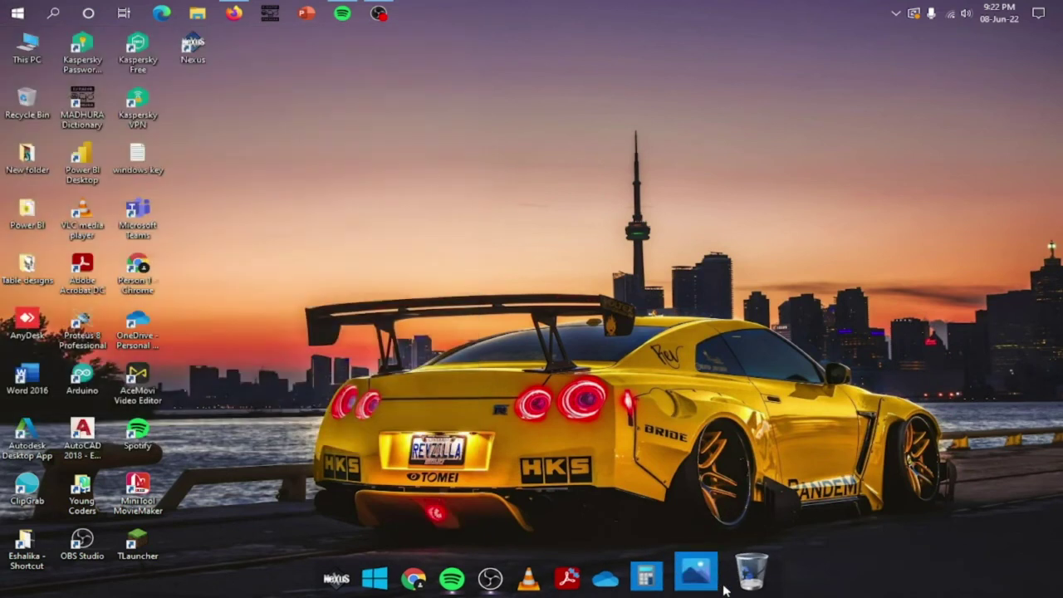
Step: Add the Settings app from the installed apps list to the dock, between Photos and the Recycle Bin
click(4, 6)
scroll(91, 211, down, 10)
scroll(96, 220, down, 5)
scroll(96, 220, down, 5)
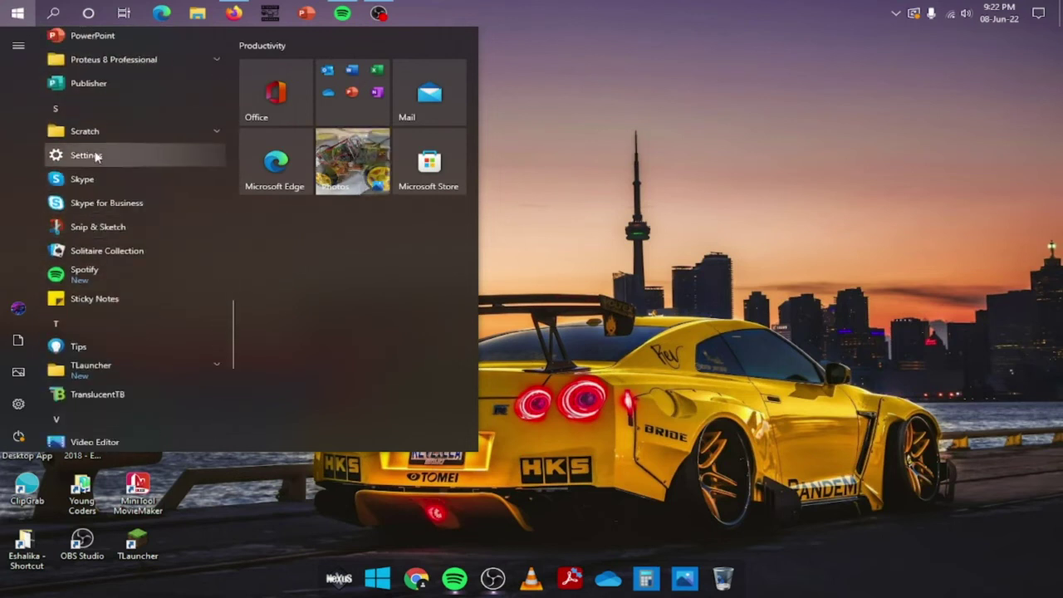
drag(90, 160, 734, 595)
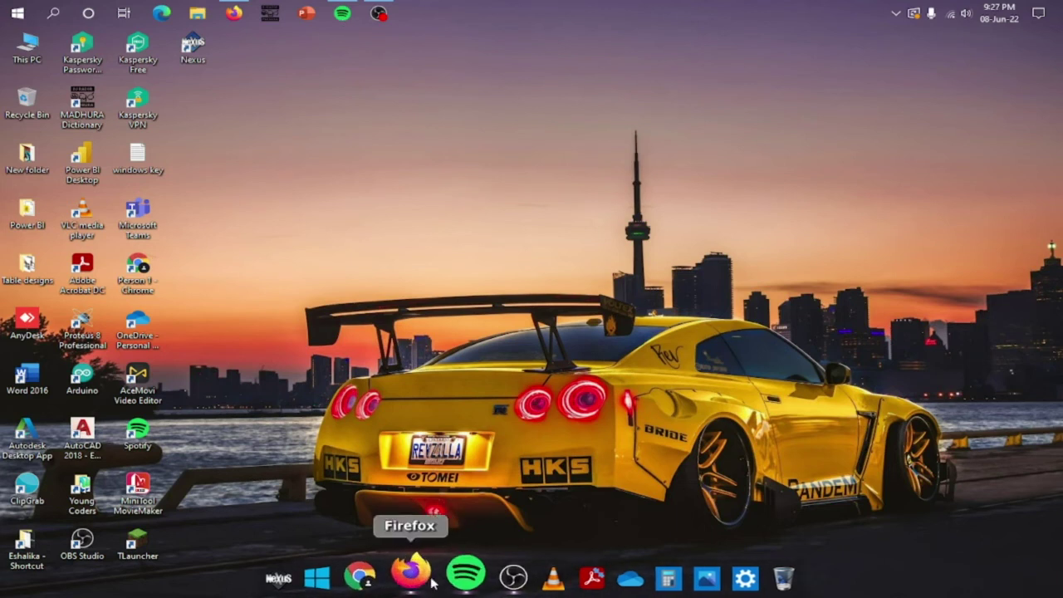
Step: Insert a separator in the dock between the Firefox and Spotify icons
right_click(430, 581)
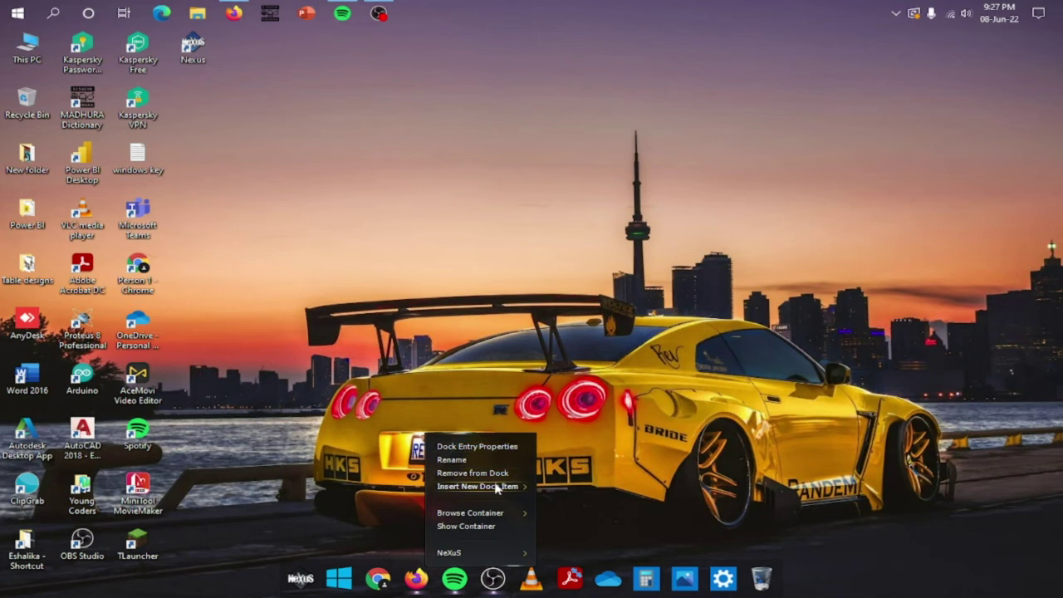
mouse_move(506, 493)
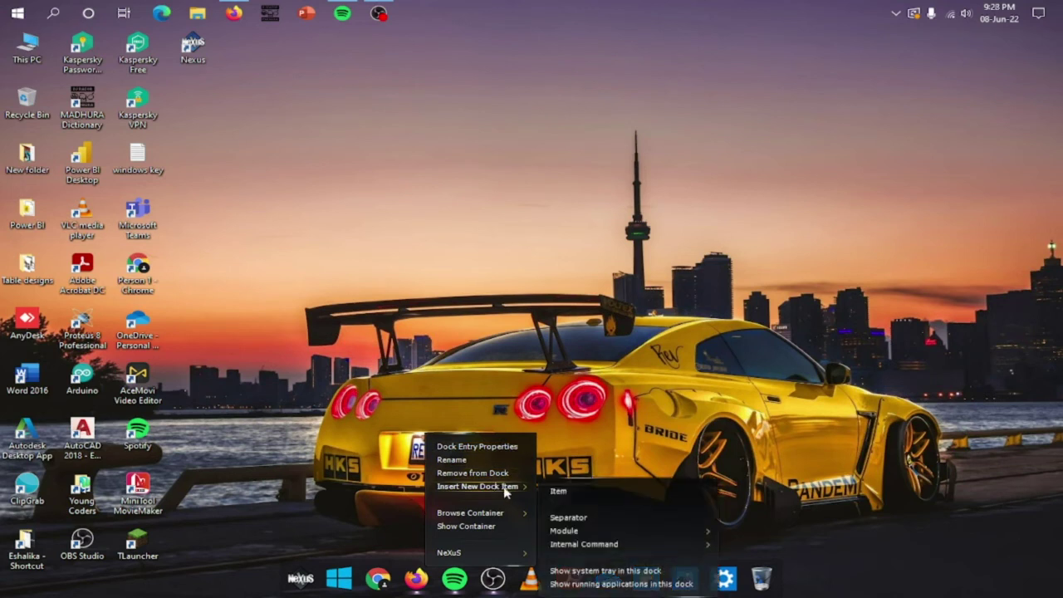
click(570, 517)
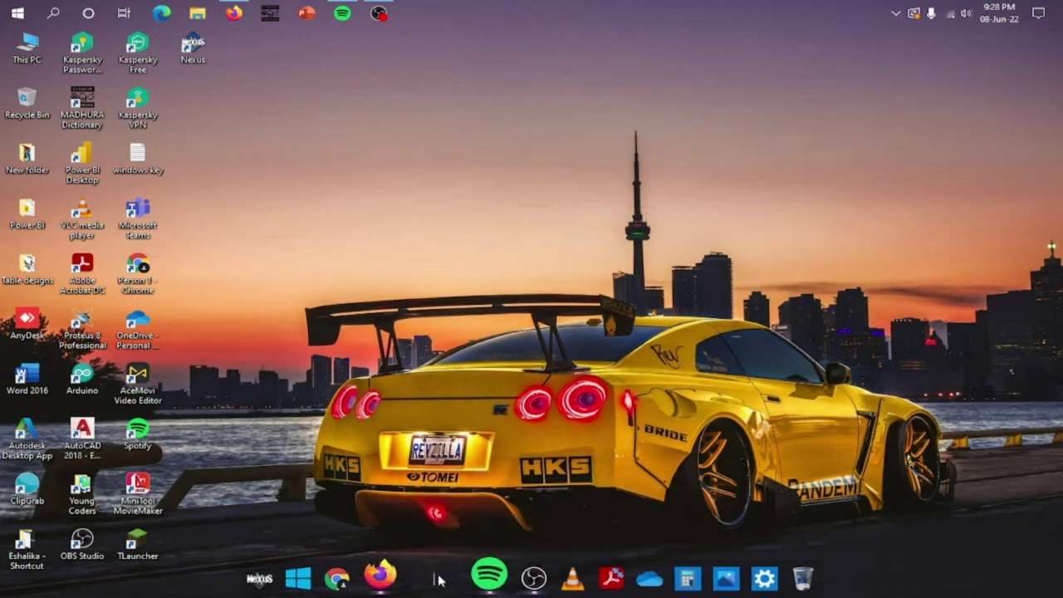
Step: Insert a second dock separator next to Chrome and place it between the Start Menu and Chrome icons
right_click(342, 580)
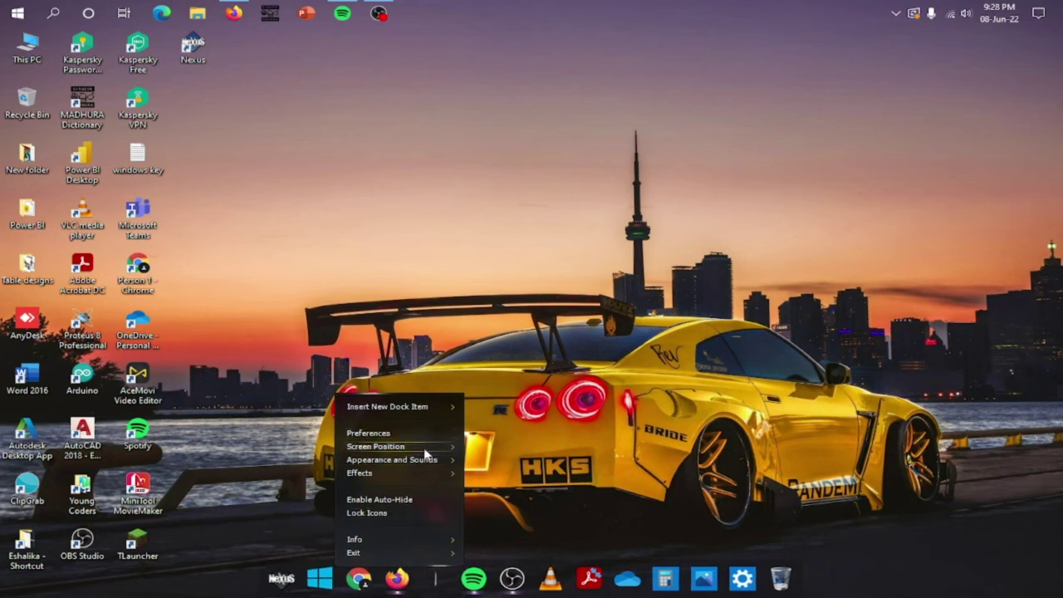
mouse_move(459, 412)
click(492, 443)
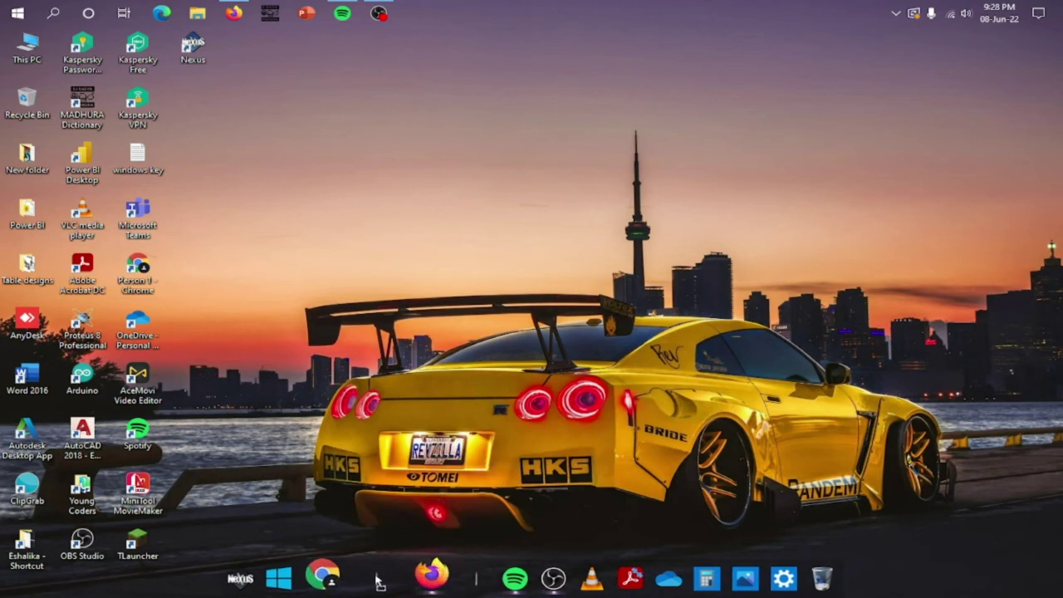
drag(378, 582, 332, 579)
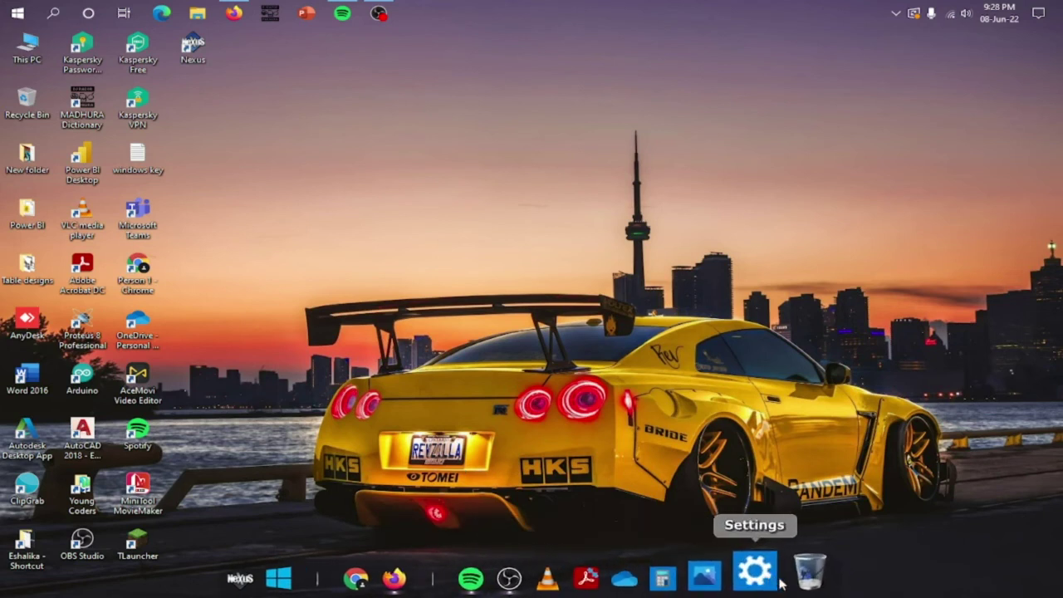
Step: Insert a separator before Calculator in the dock and move the OneDrive icon between Calculator and Photos
right_click(669, 591)
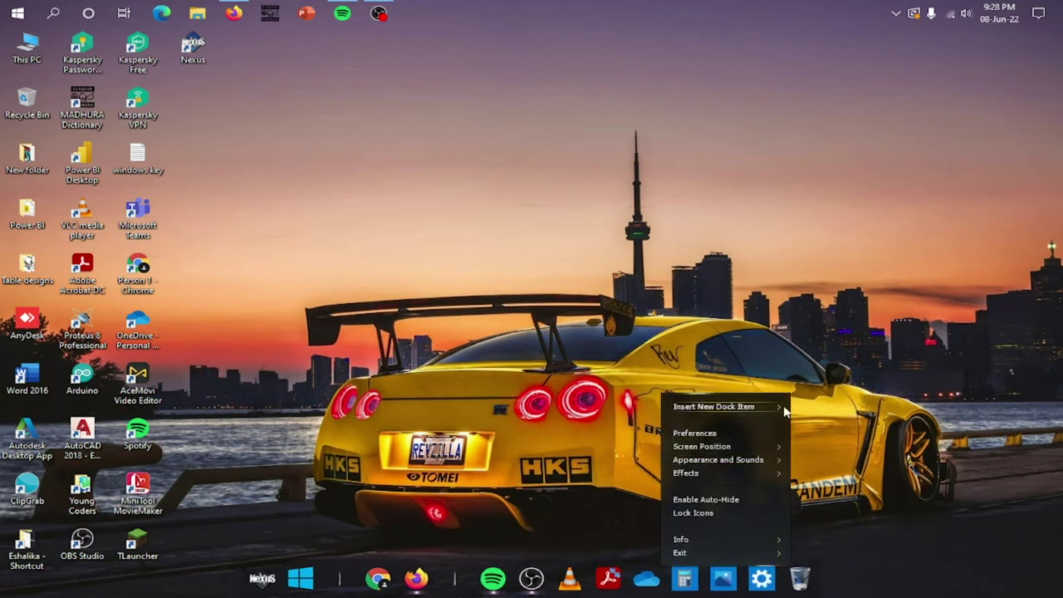
mouse_move(785, 411)
click(823, 441)
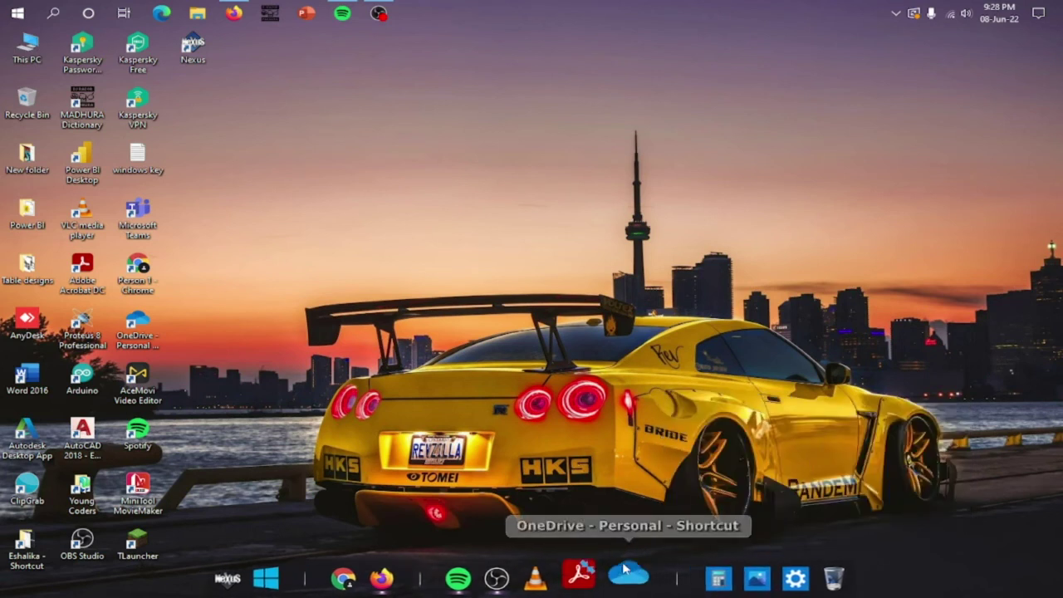
drag(618, 573, 687, 586)
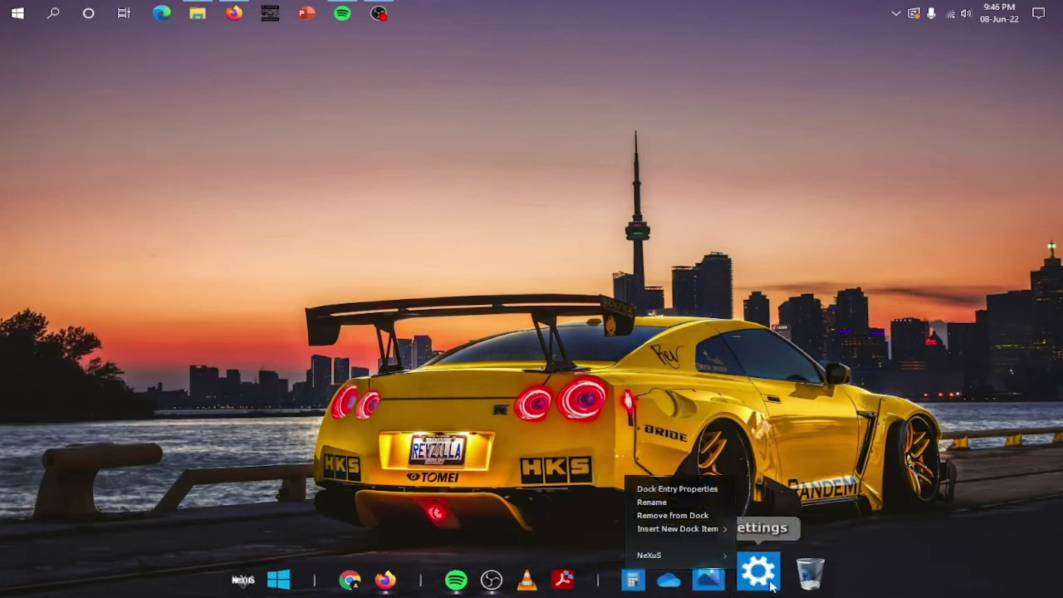
Step: Insert the Search internal command as a dock item and place it right after the Start Menu icon
right_click(789, 582)
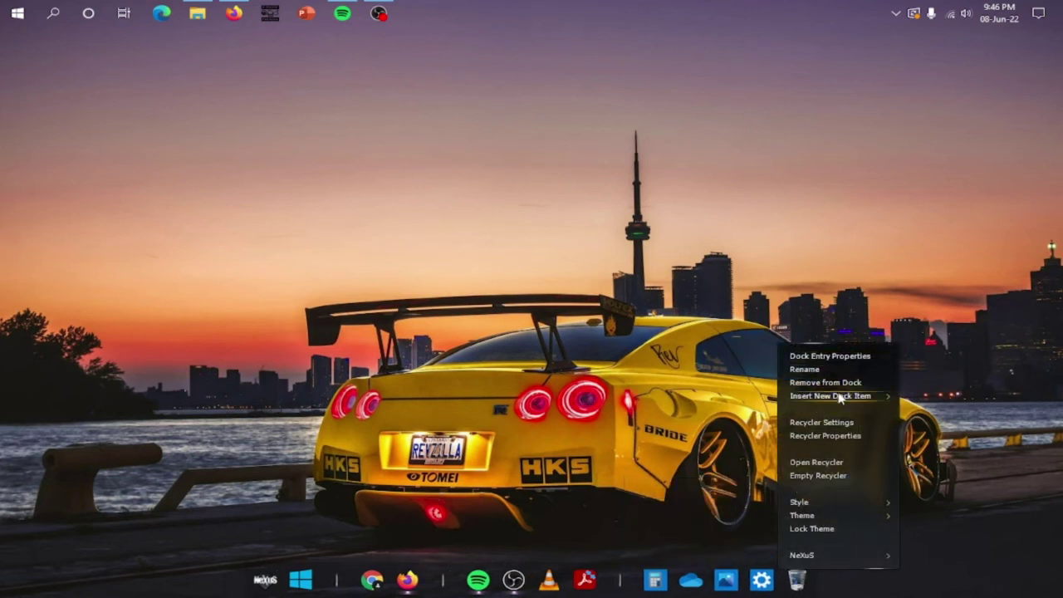
mouse_move(830, 403)
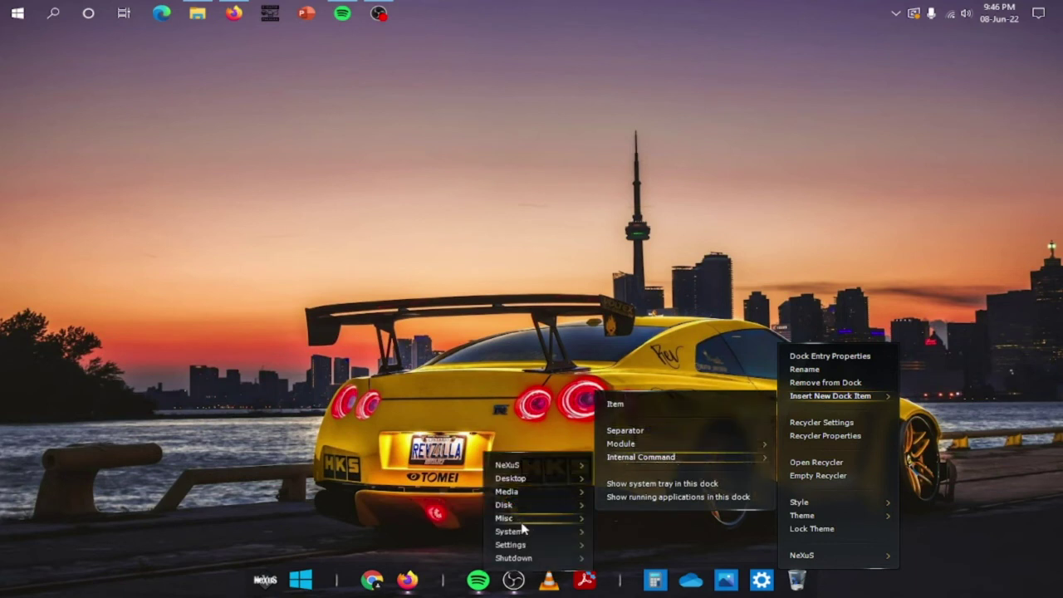
mouse_move(511, 521)
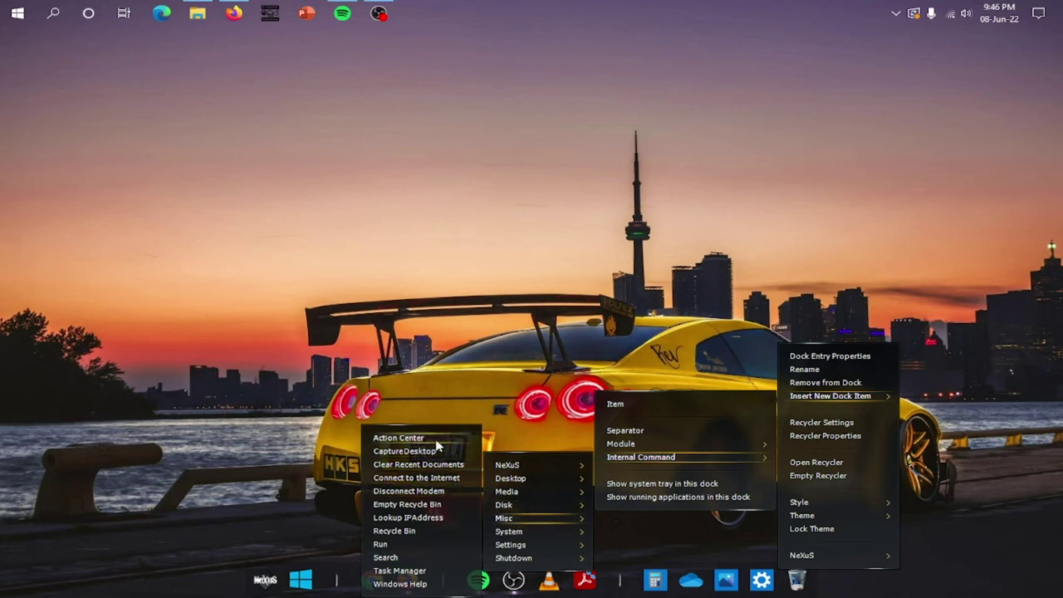
click(390, 558)
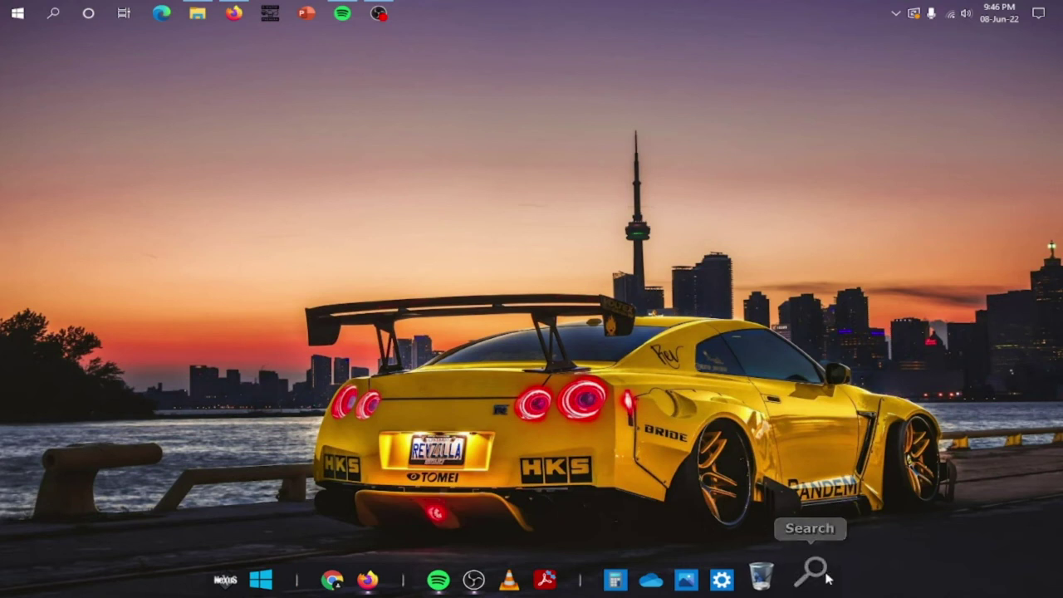
drag(858, 579, 296, 579)
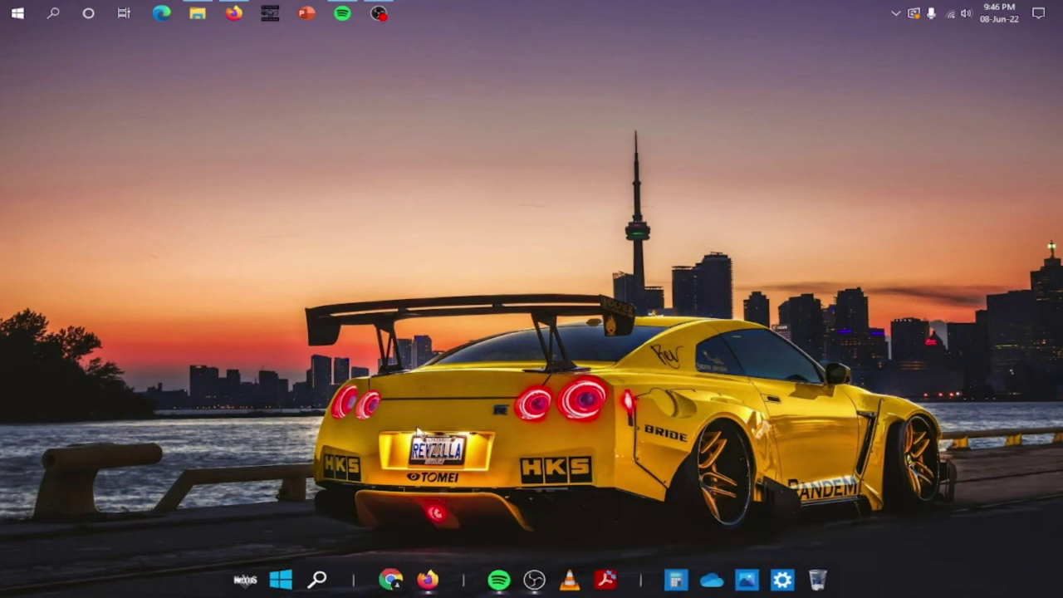
Step: Test the dock's Search and Start Menu icons by opening each one, and return to the desktop
click(322, 572)
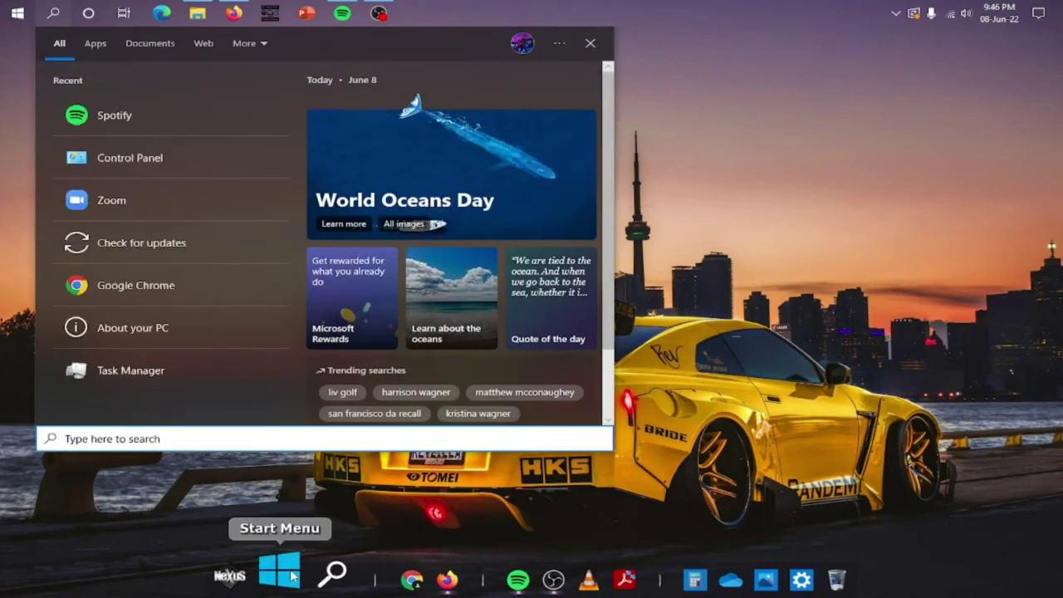
click(291, 575)
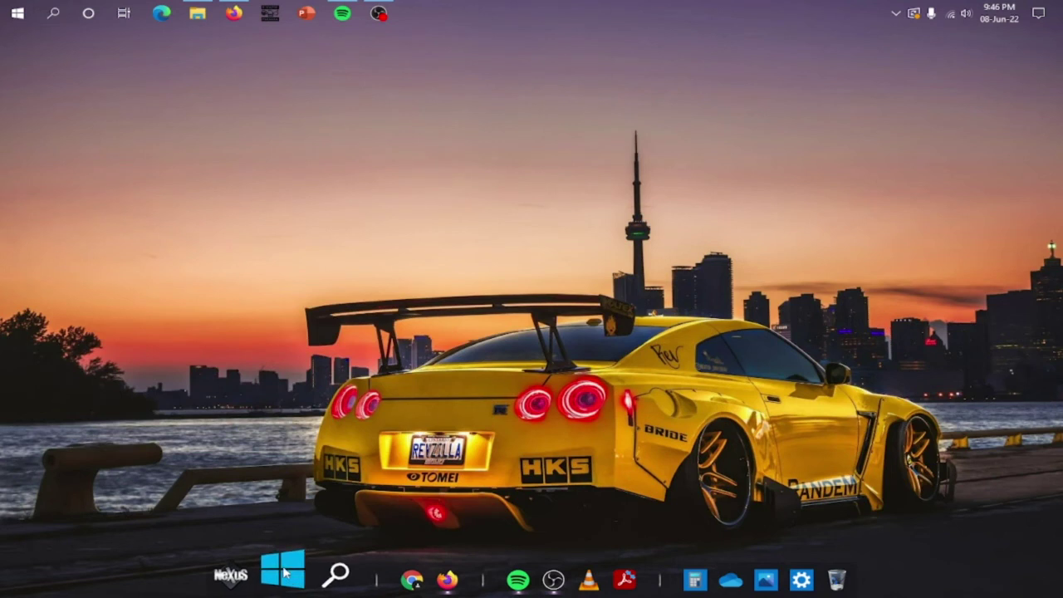
click(284, 571)
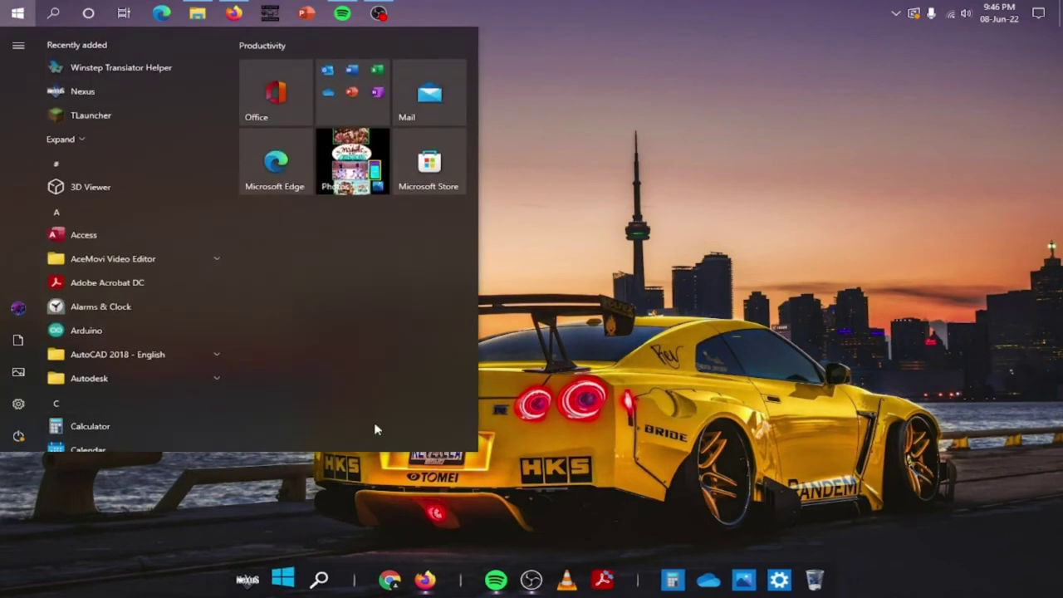
click(607, 369)
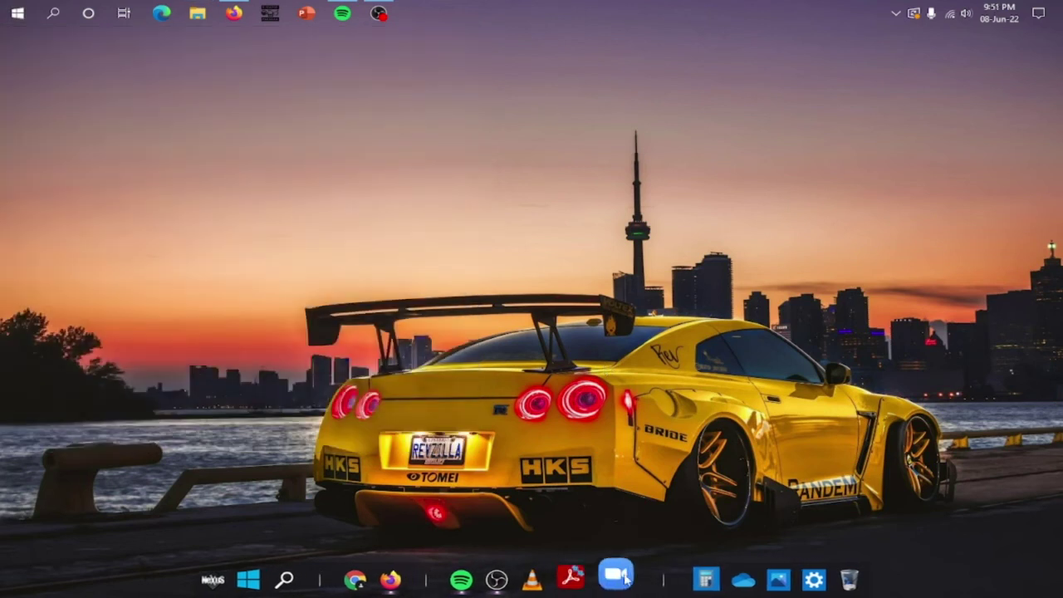
Step: Start changing the Zoom dock item's icon and browse to the macOS Monterey ICONS folder in Downloads
right_click(618, 580)
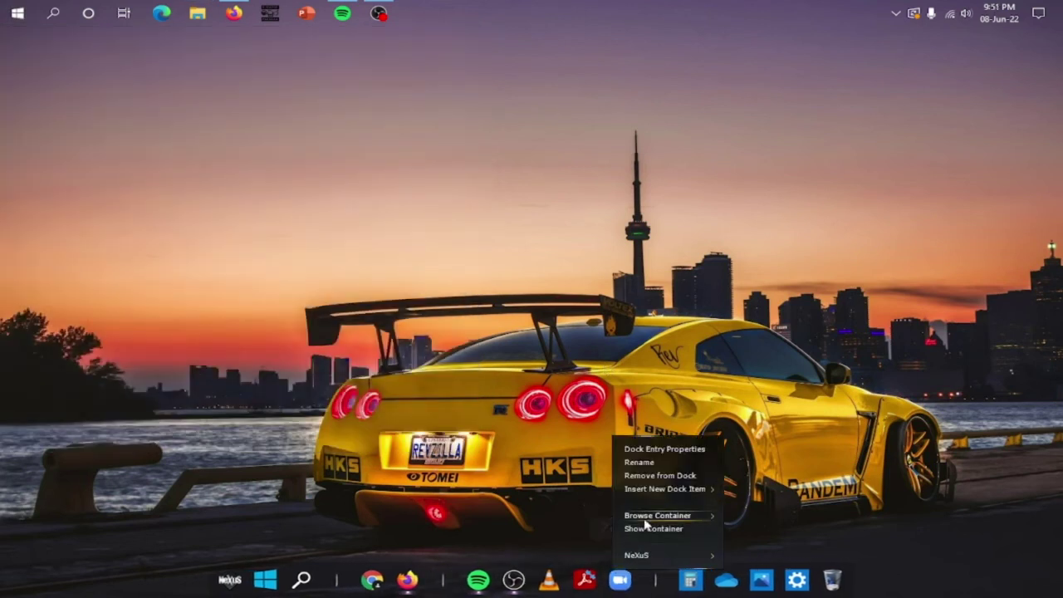
click(665, 450)
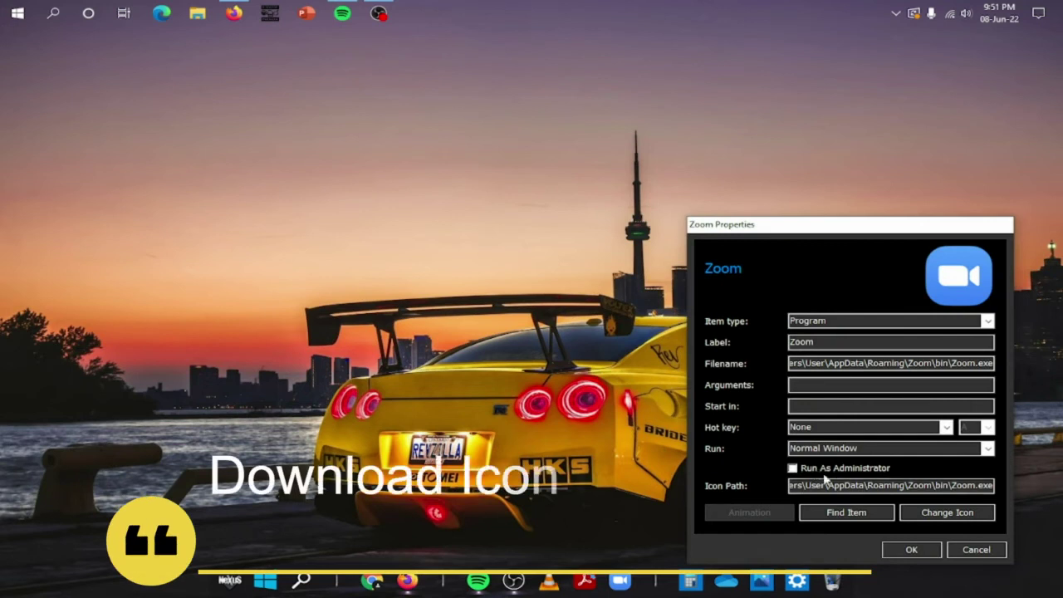
click(937, 513)
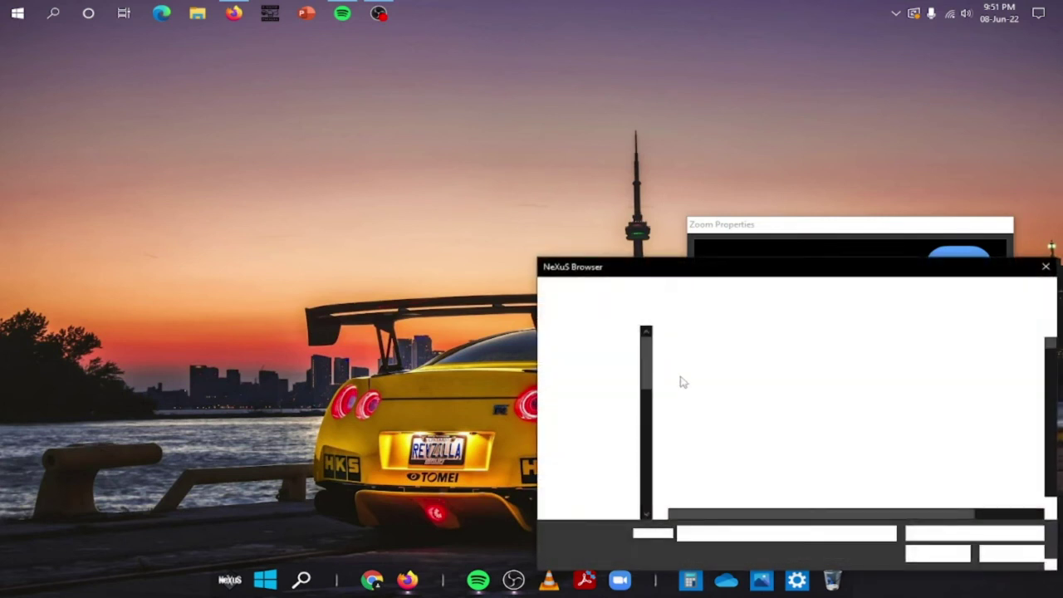
click(617, 381)
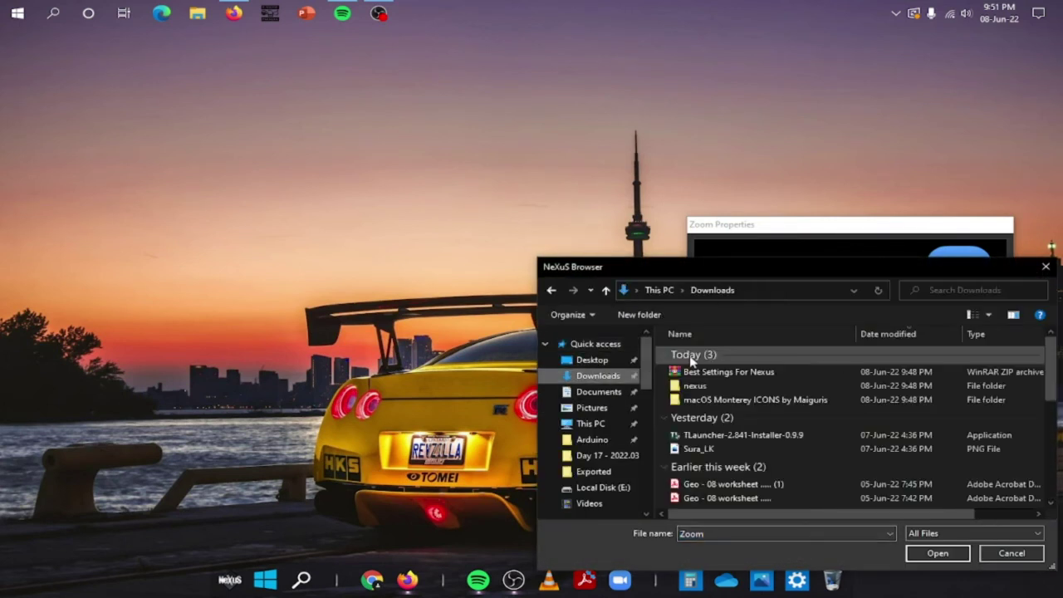
double_click(725, 400)
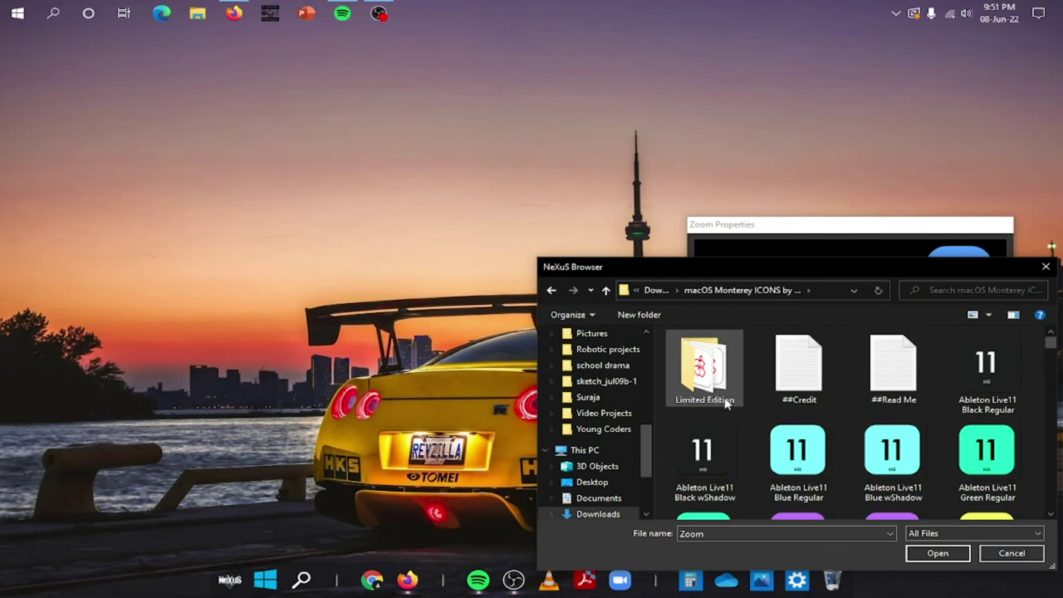
Step: Find the Zoom icon in the macOS Monterey folder and apply it to the Zoom dock item
scroll(730, 471, down, 15)
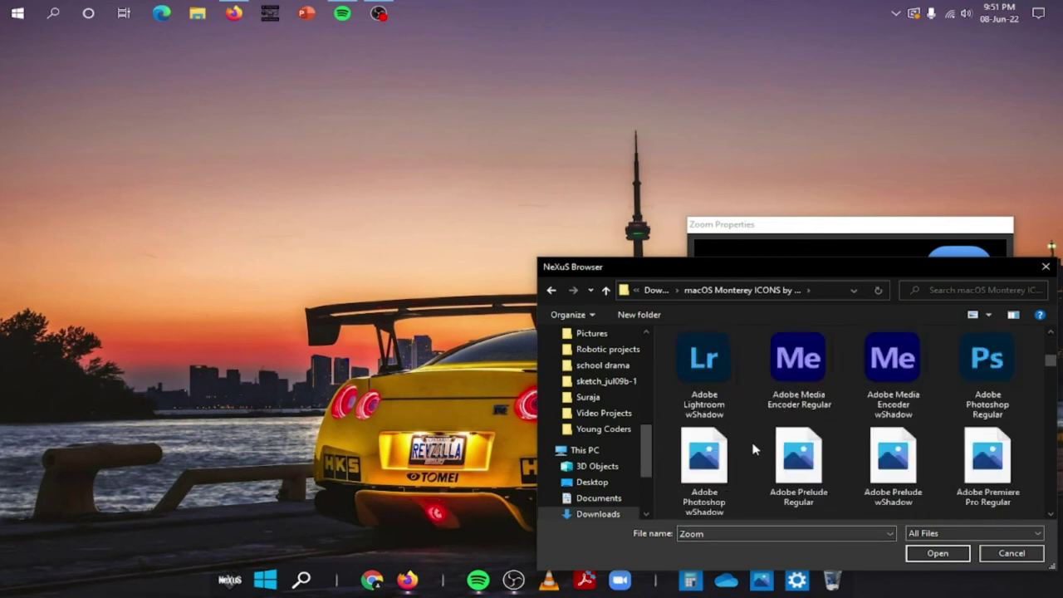
scroll(754, 449, down, 15)
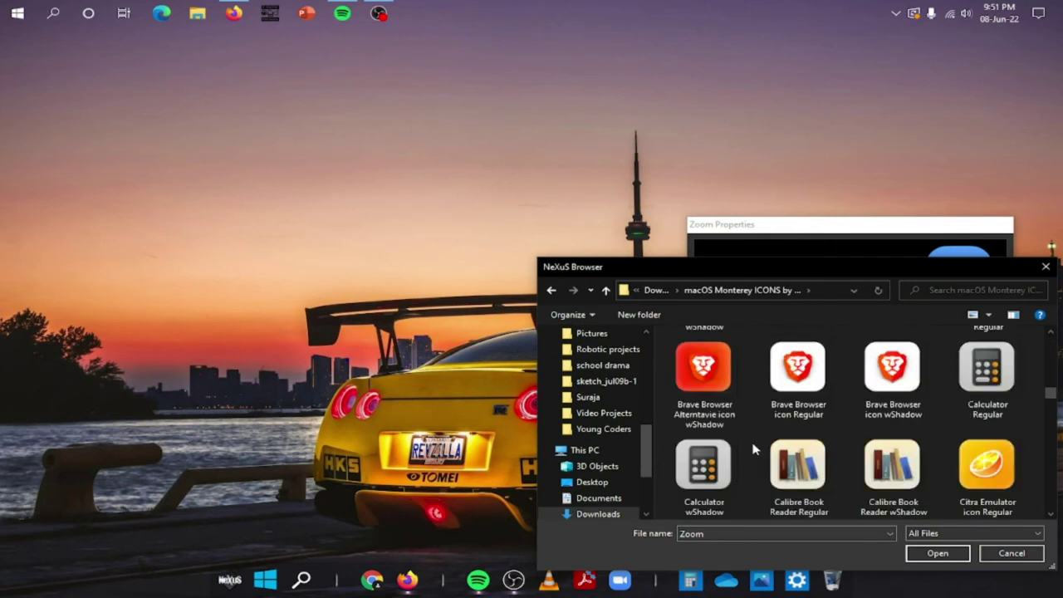
scroll(754, 449, down, 15)
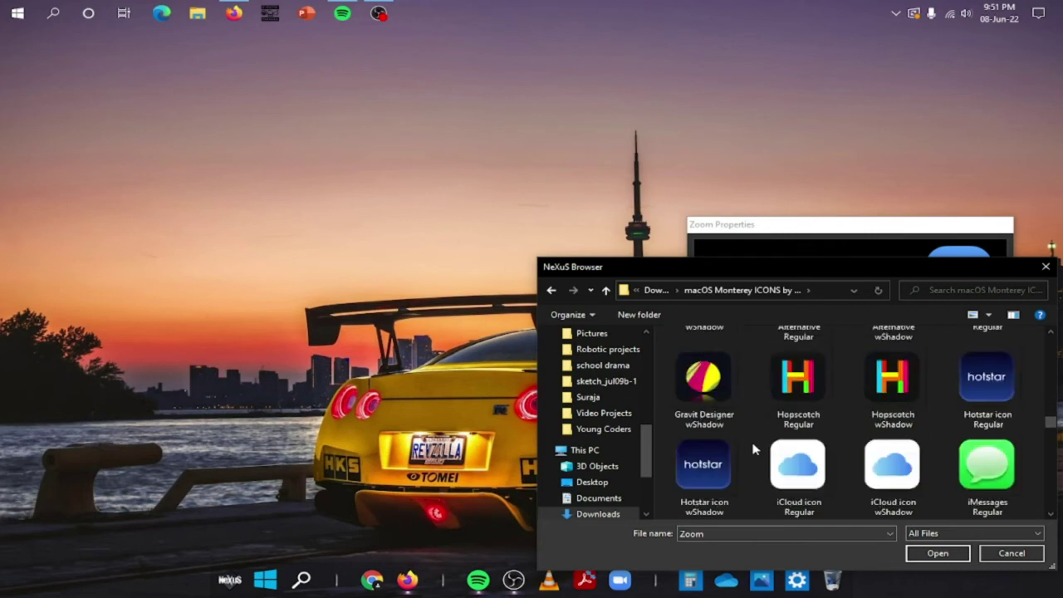
scroll(754, 449, down, 15)
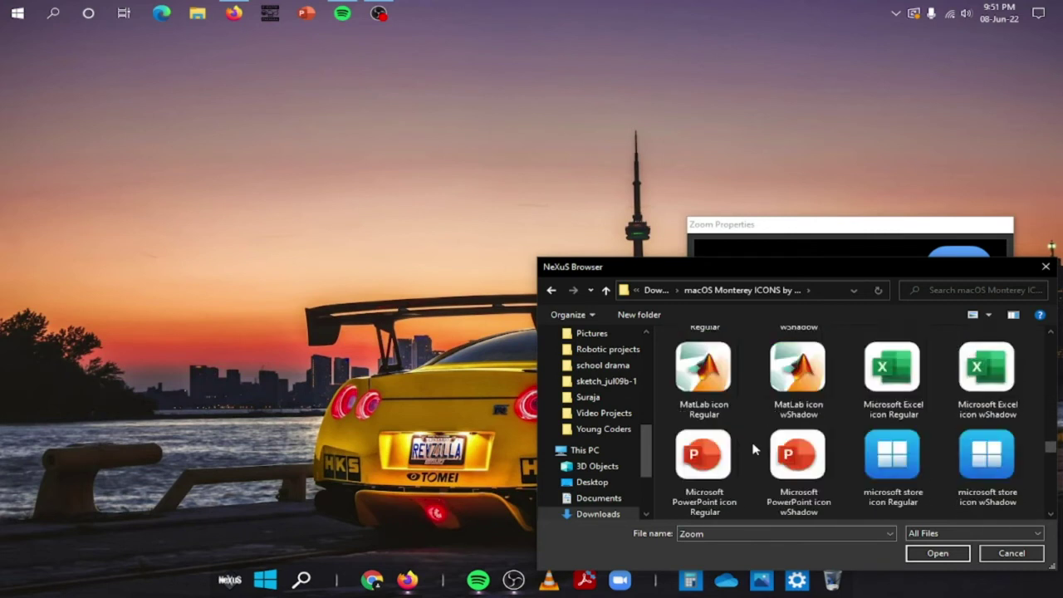
scroll(754, 449, down, 8)
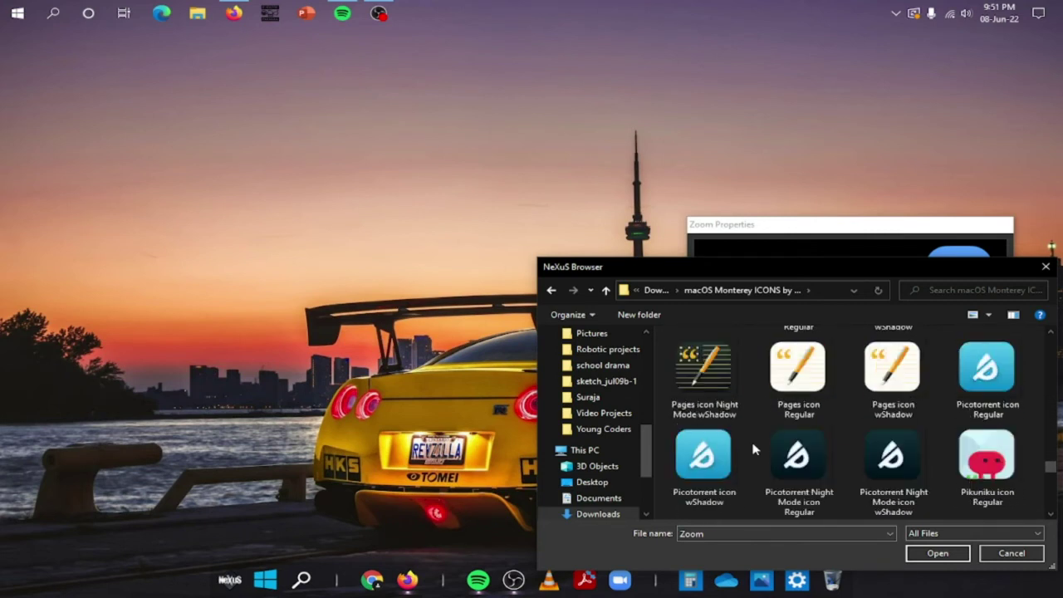
scroll(754, 449, down, 15)
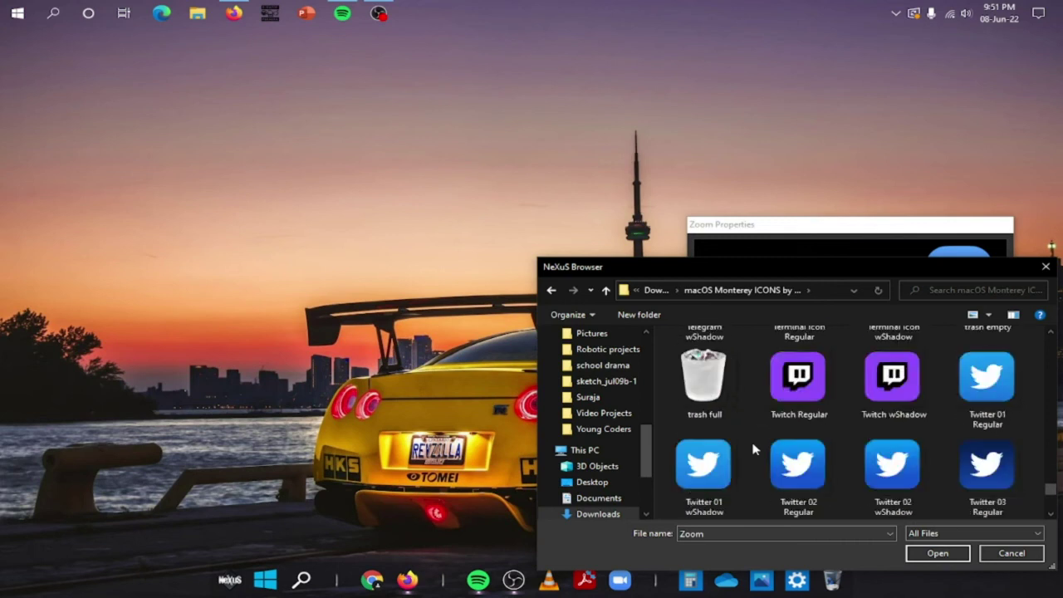
scroll(754, 449, down, 6)
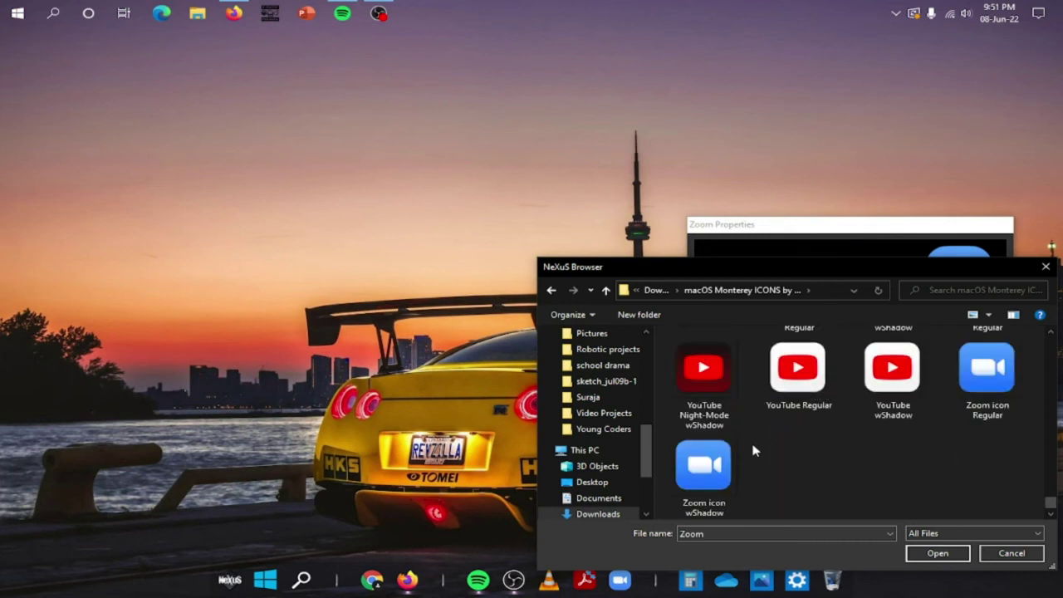
click(938, 553)
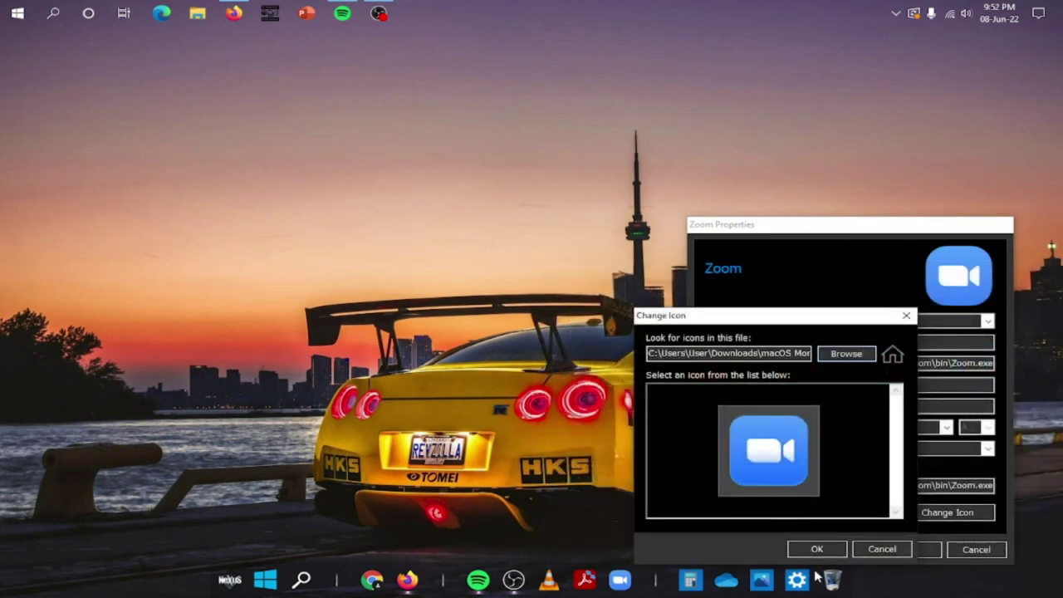
click(818, 550)
click(929, 550)
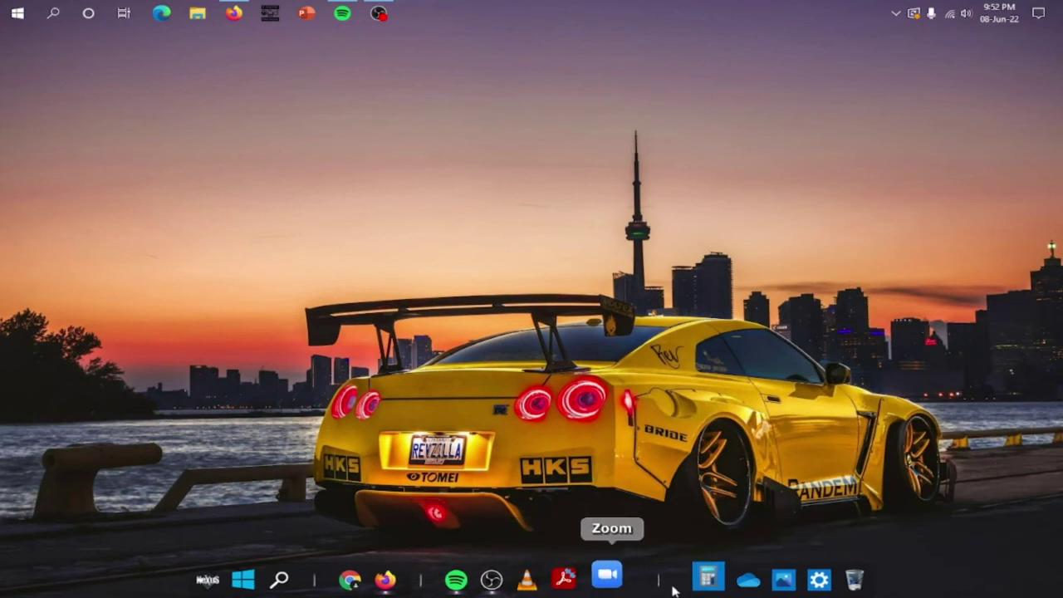
Step: Change the Calculator dock item's icon to Calculator Regular from the macOS Monterey icon folder
right_click(690, 580)
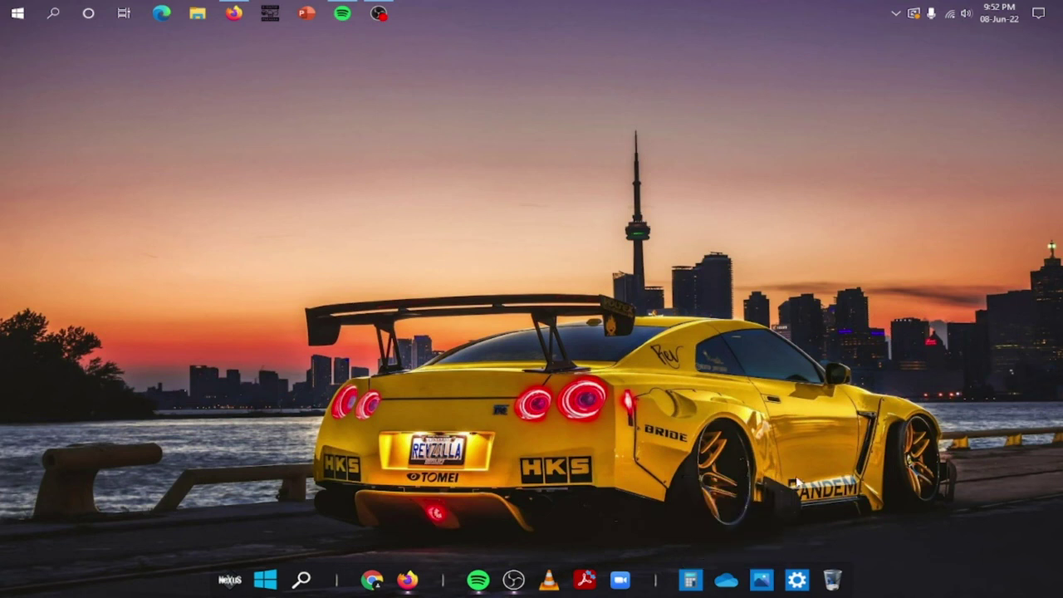
click(772, 512)
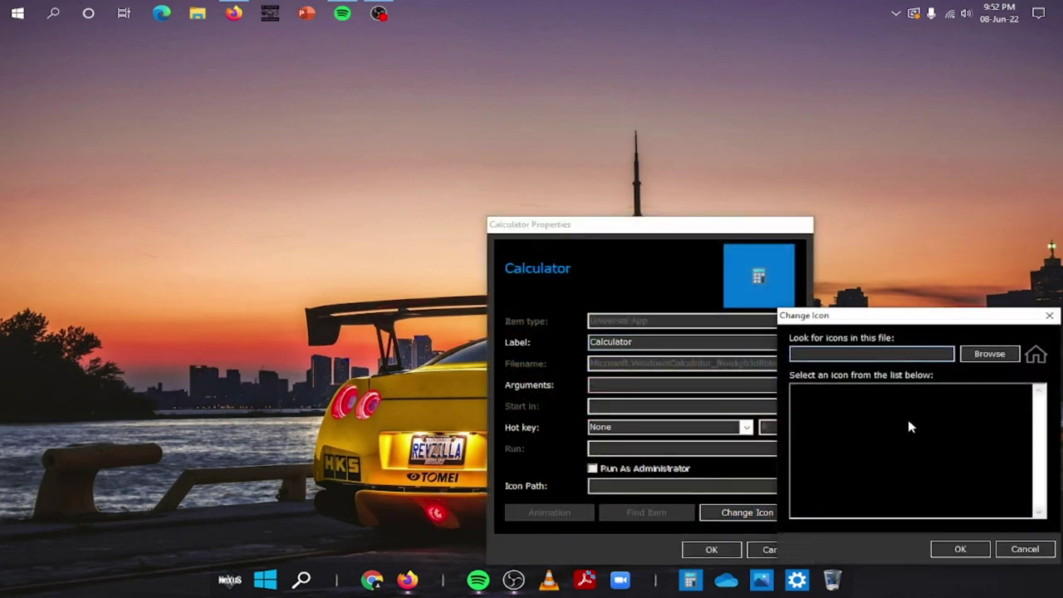
click(988, 354)
scroll(690, 411, down, 5)
scroll(783, 470, down, 10)
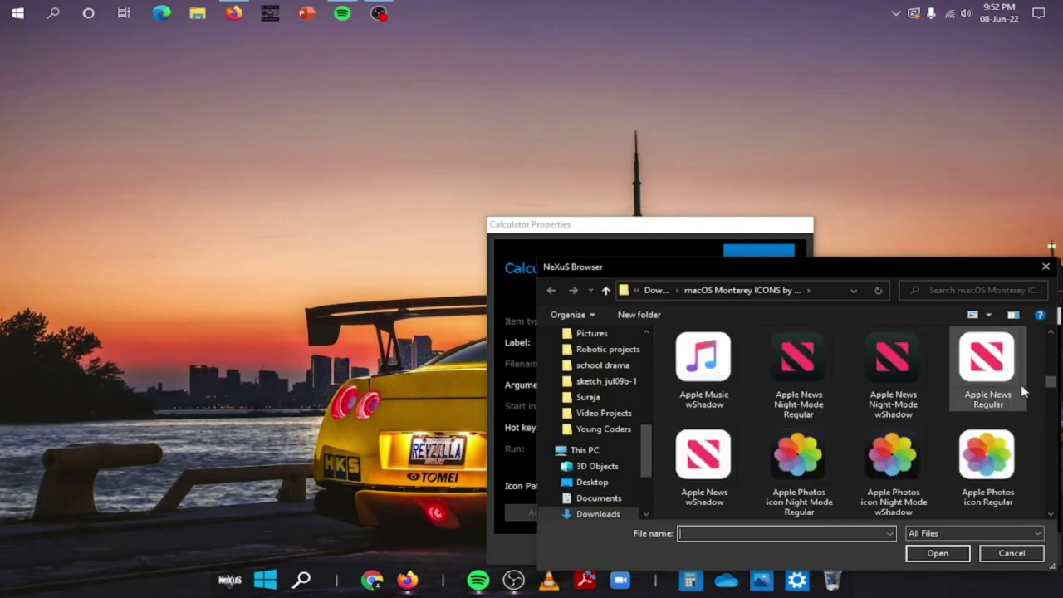
scroll(1023, 390, down, 6)
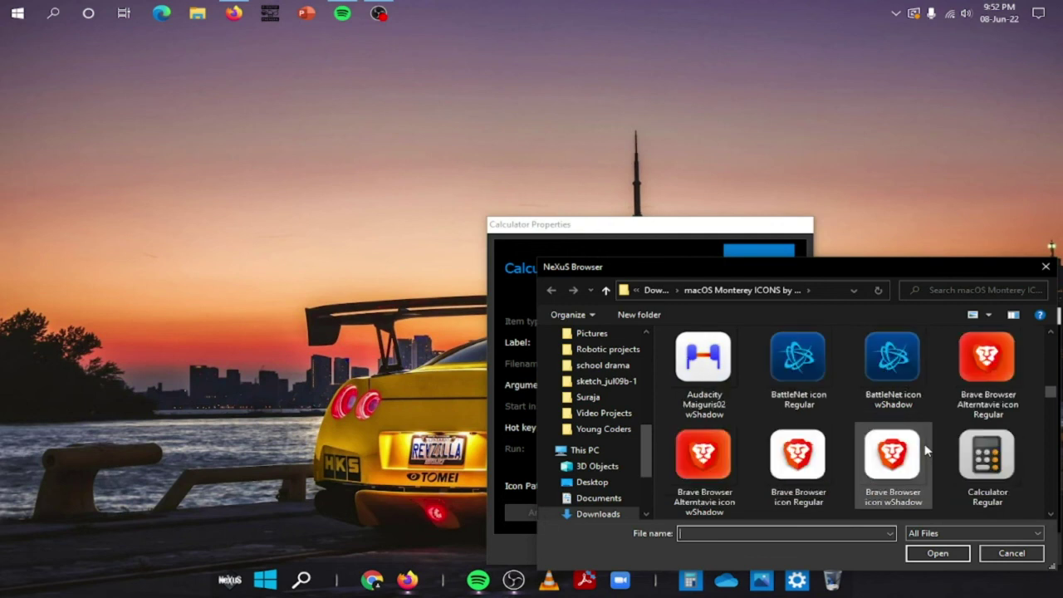
scroll(925, 443, down, 1)
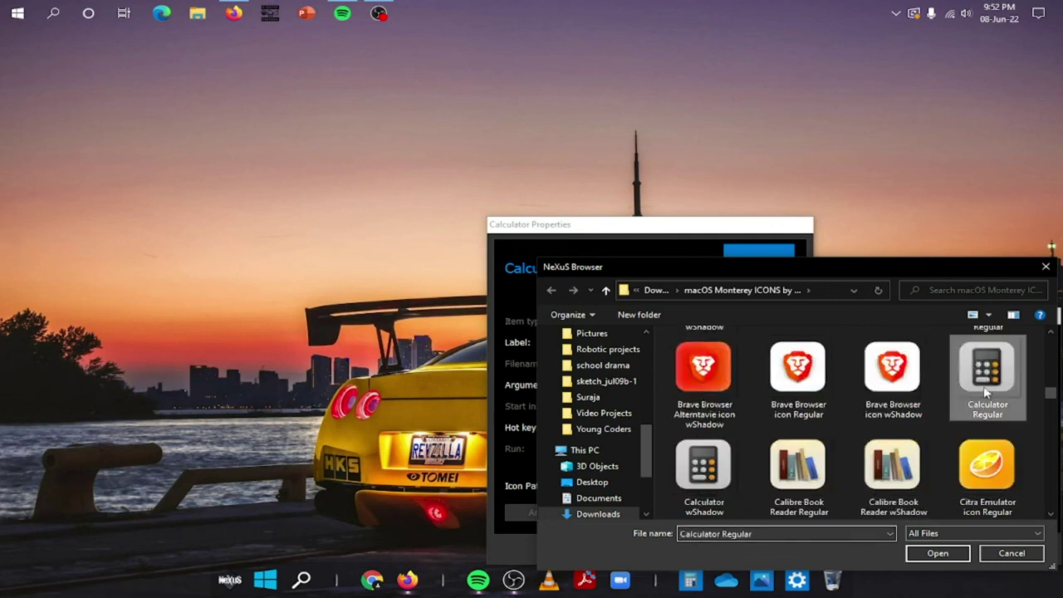
click(936, 554)
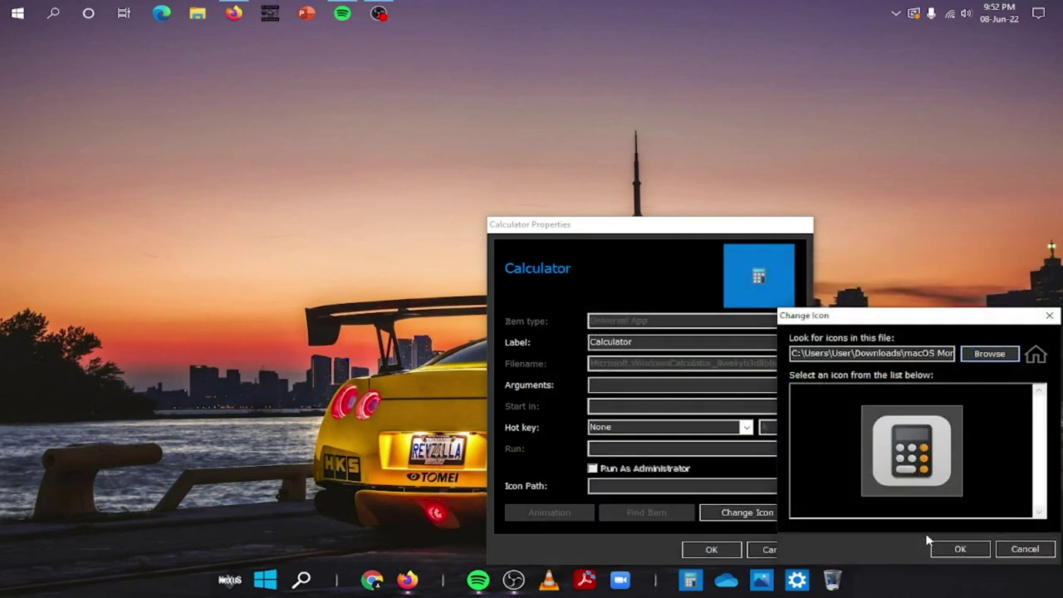
click(950, 549)
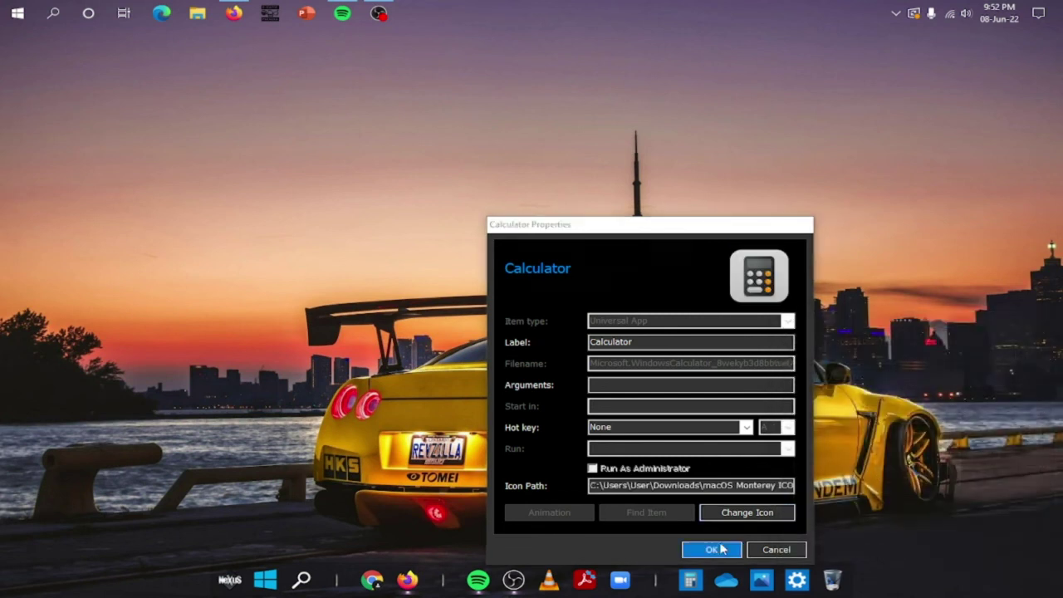
click(719, 549)
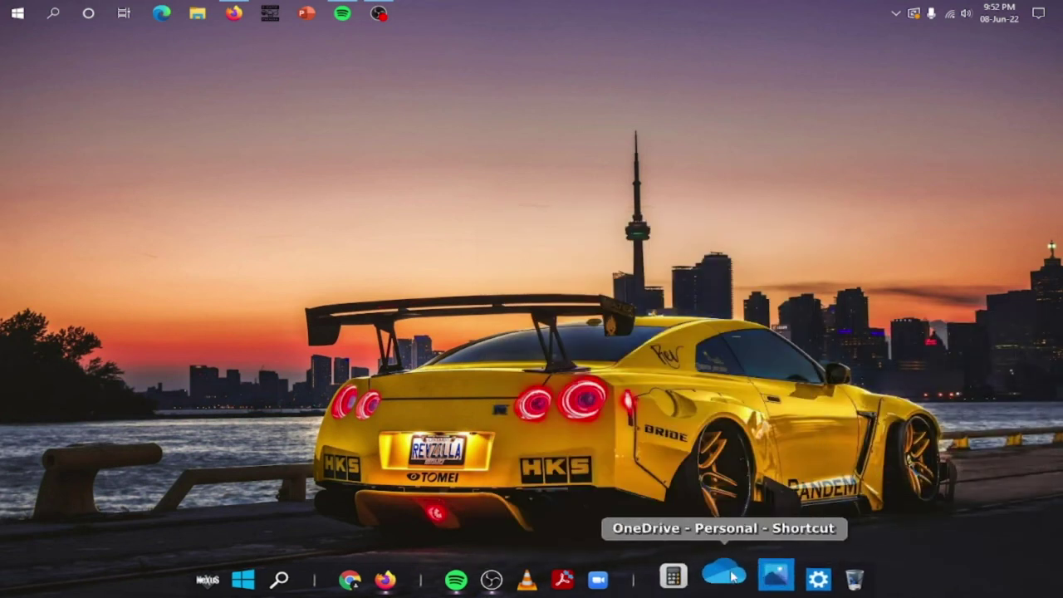
Step: Change the OneDrive dock item's icon to the iCloud icon Regular file from the macOS Monterey folder
right_click(730, 572)
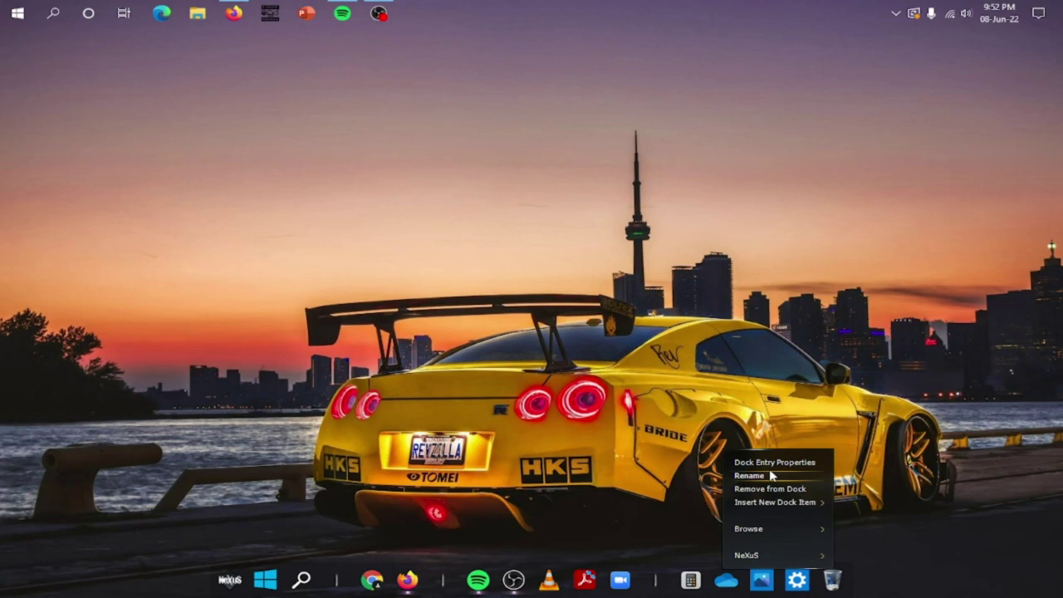
click(740, 461)
click(679, 513)
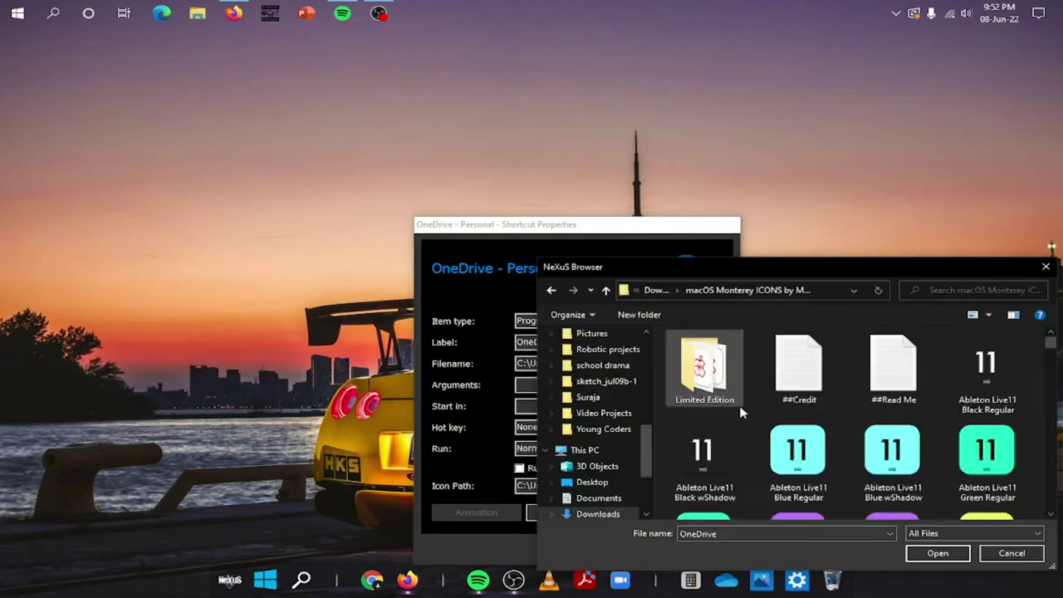
scroll(750, 422, down, 10)
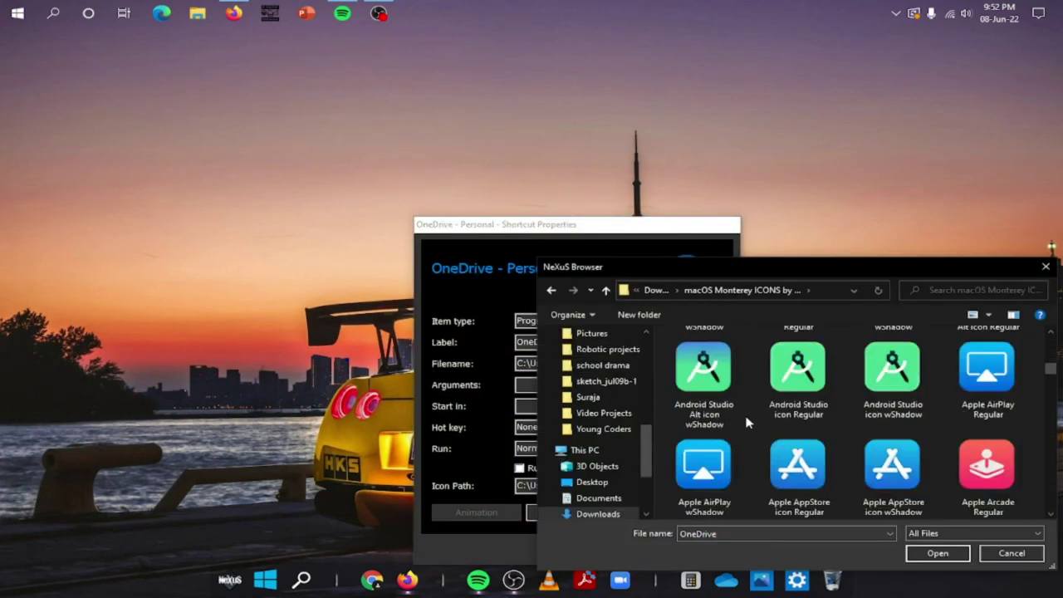
scroll(750, 422, down, 10)
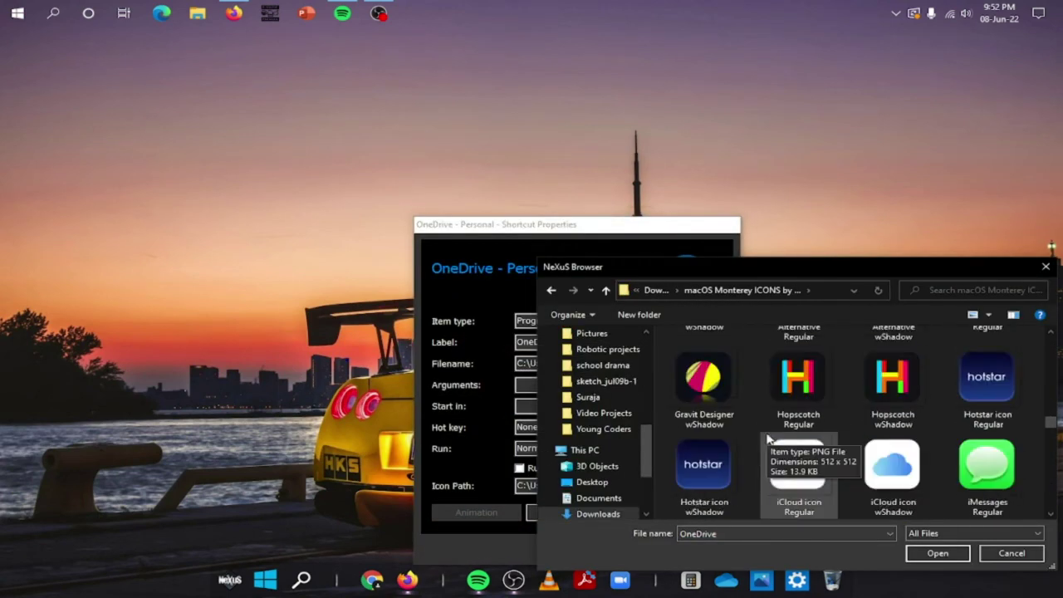
double_click(796, 461)
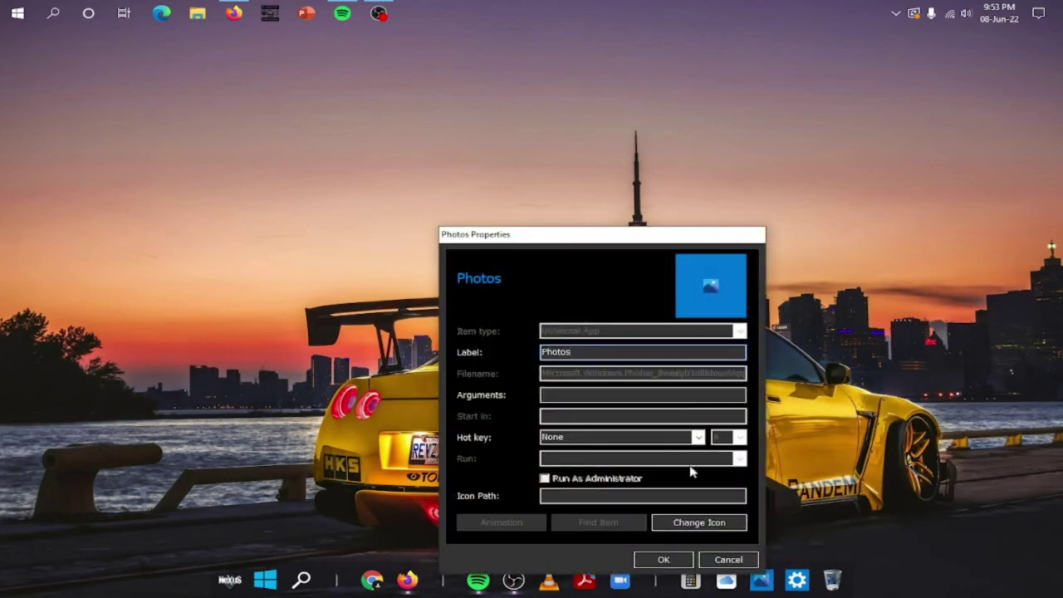
Step: Change the Photos dock item's icon to the white Apple Photos icon from the macOS Monterey folder
click(684, 520)
scroll(831, 415, down, 5)
click(1001, 378)
double_click(988, 365)
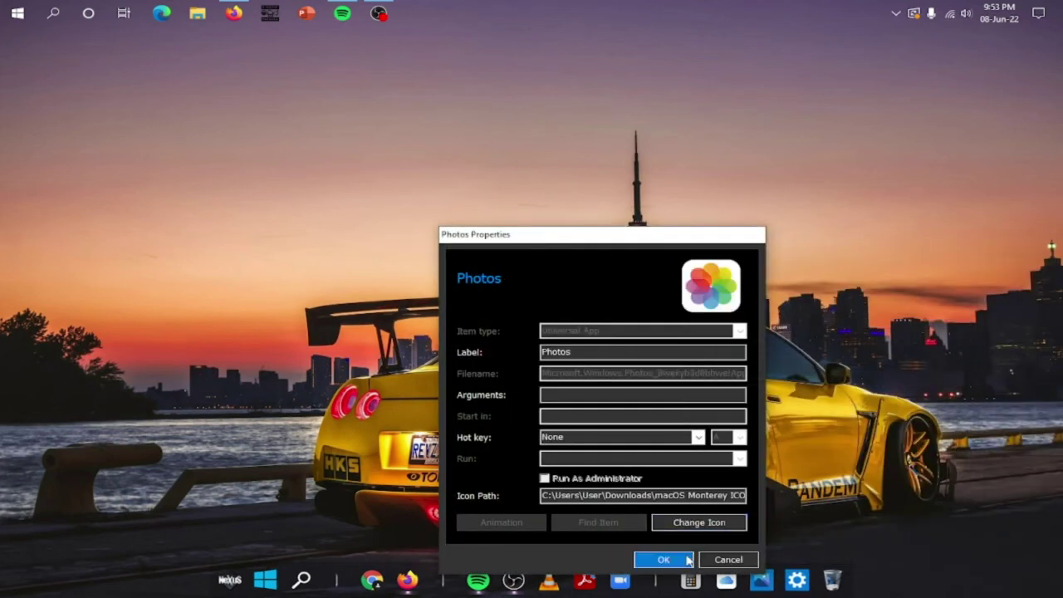
click(681, 560)
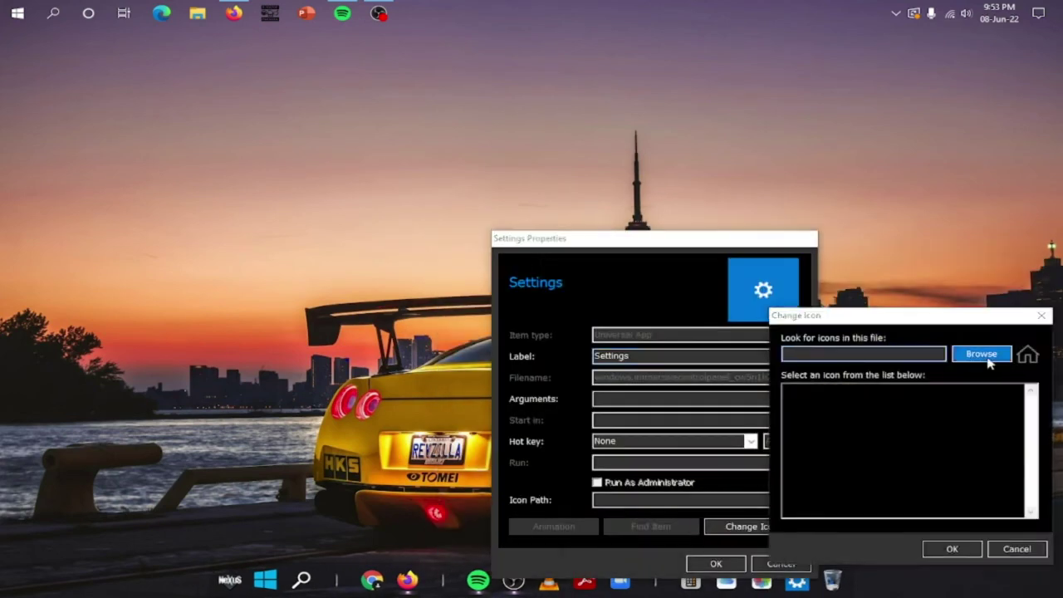
Step: Change the Settings dock item's icon to the grey gear icon from the macOS Monterey folder
click(984, 355)
scroll(814, 423, down, 5)
scroll(814, 428, down, 15)
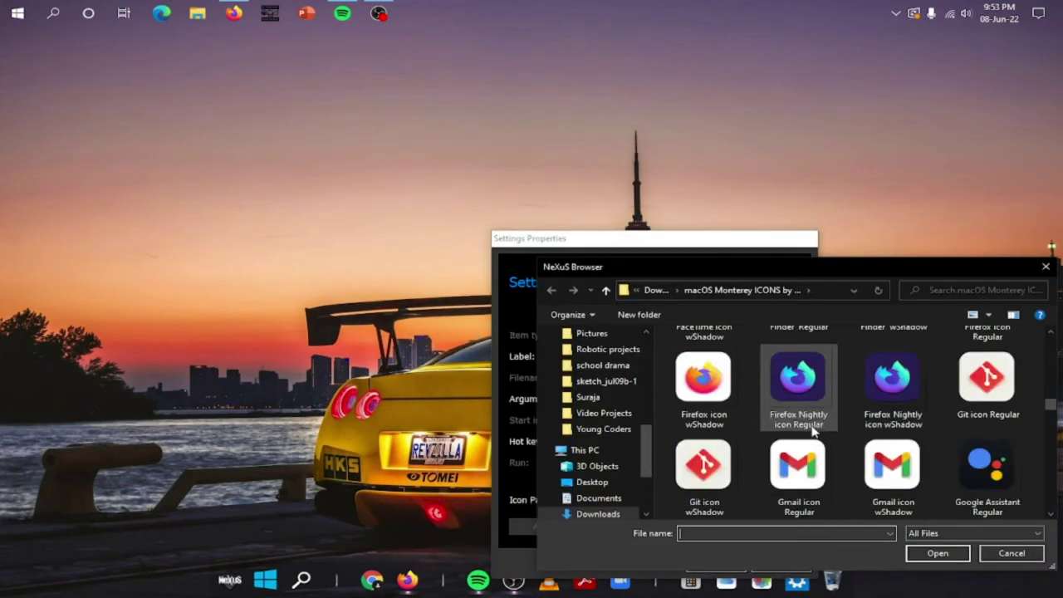
scroll(943, 378, down, 15)
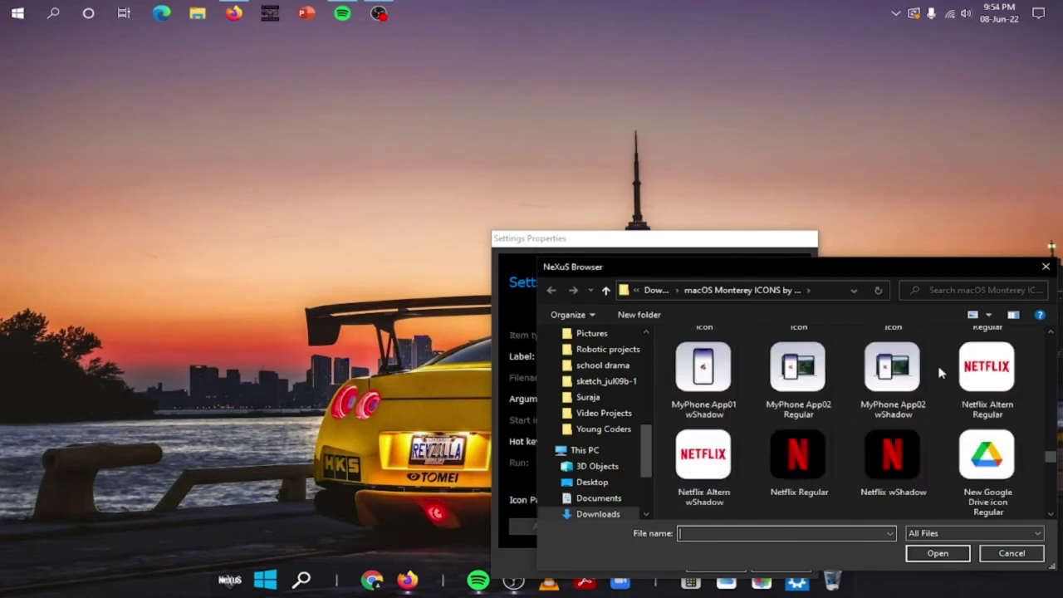
double_click(702, 455)
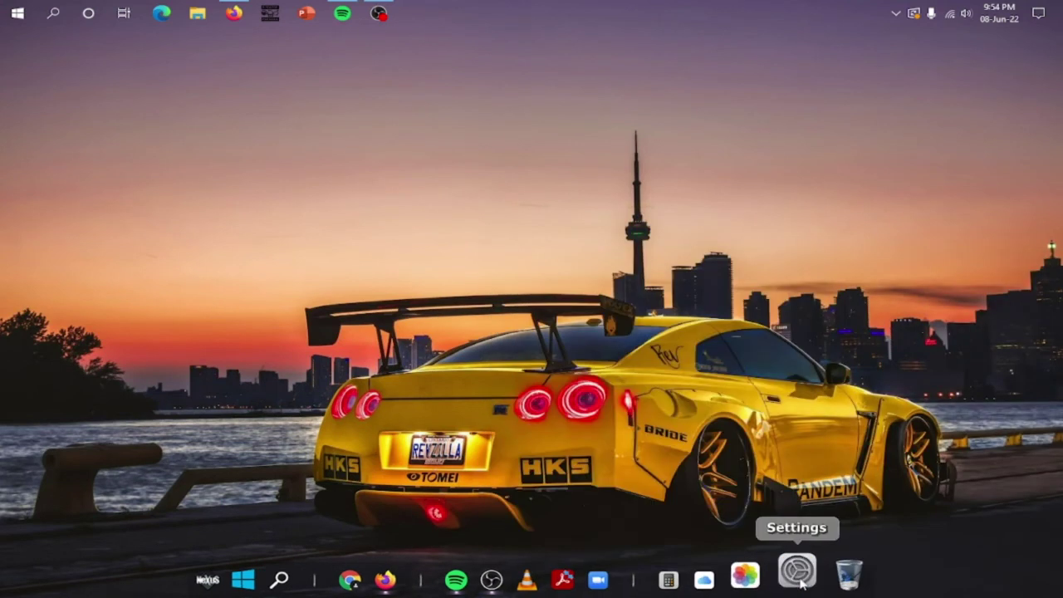
Step: Change the OBS Studio dock item's icon to the dark OBS icon from the macOS Monterey folder in Downloads
right_click(513, 579)
click(566, 502)
click(838, 511)
scroll(581, 399, up, 5)
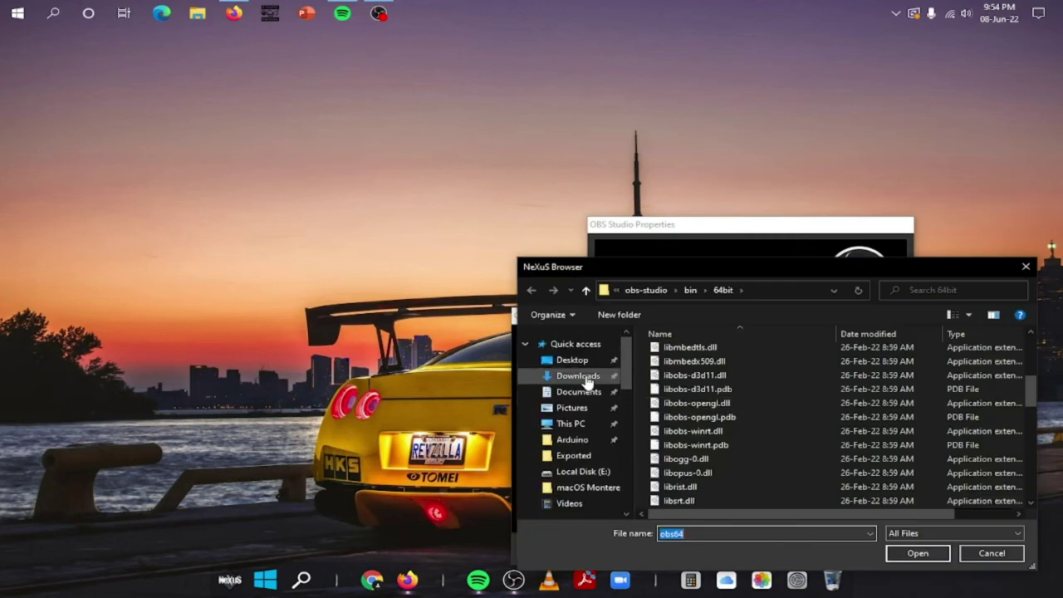
click(593, 375)
scroll(785, 391, down, 5)
scroll(793, 428, down, 10)
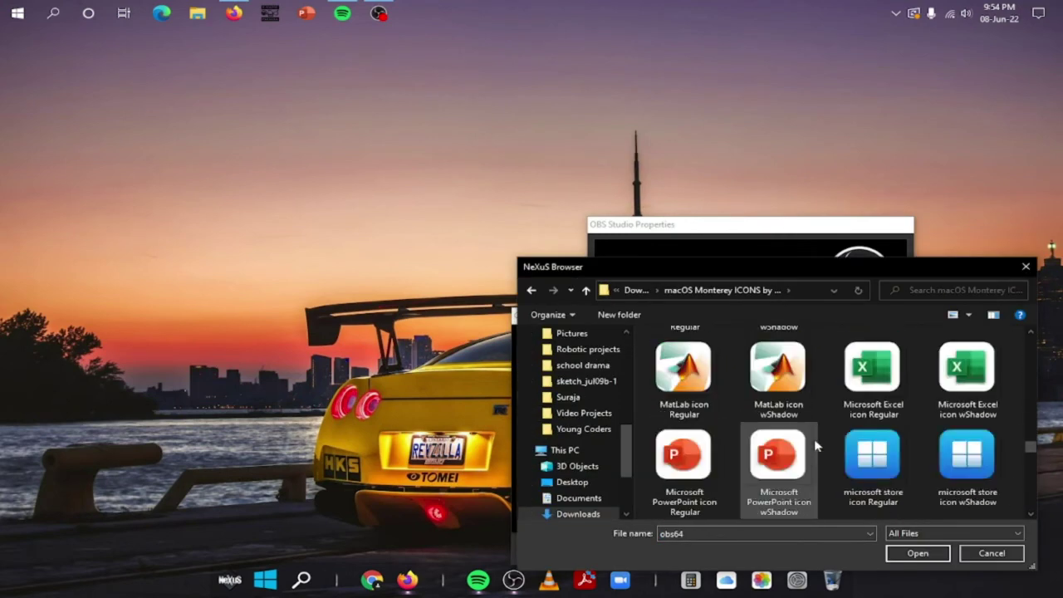
double_click(776, 379)
click(811, 549)
Step: Change the Spotify dock item's icon to the Spotify icon from the macOS Monterey folder in Downloads
right_click(478, 580)
click(527, 446)
click(789, 511)
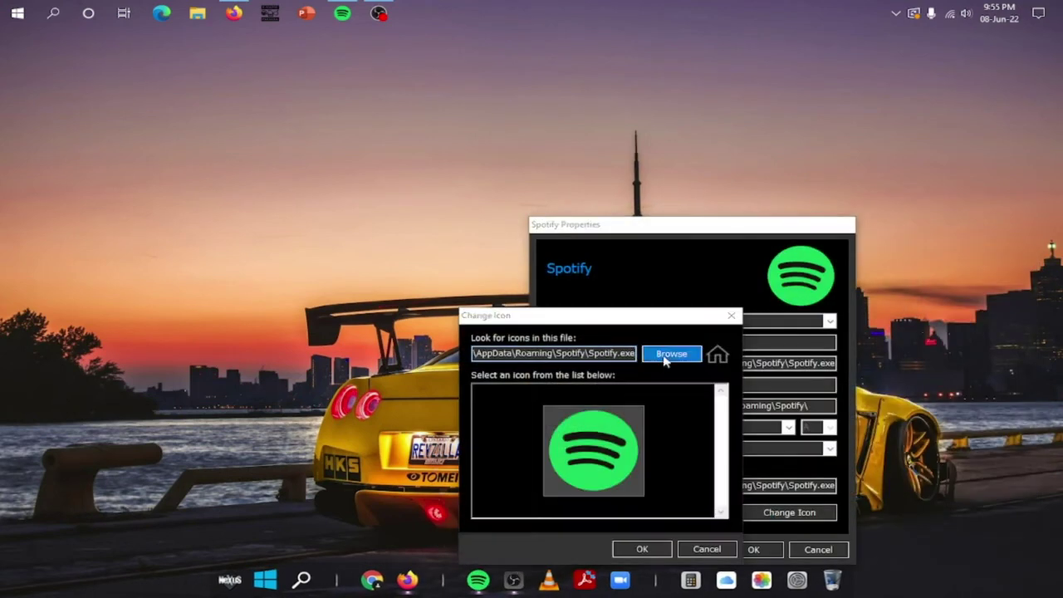
click(669, 351)
click(535, 371)
double_click(656, 365)
scroll(673, 435, down, 3)
scroll(673, 435, down, 20)
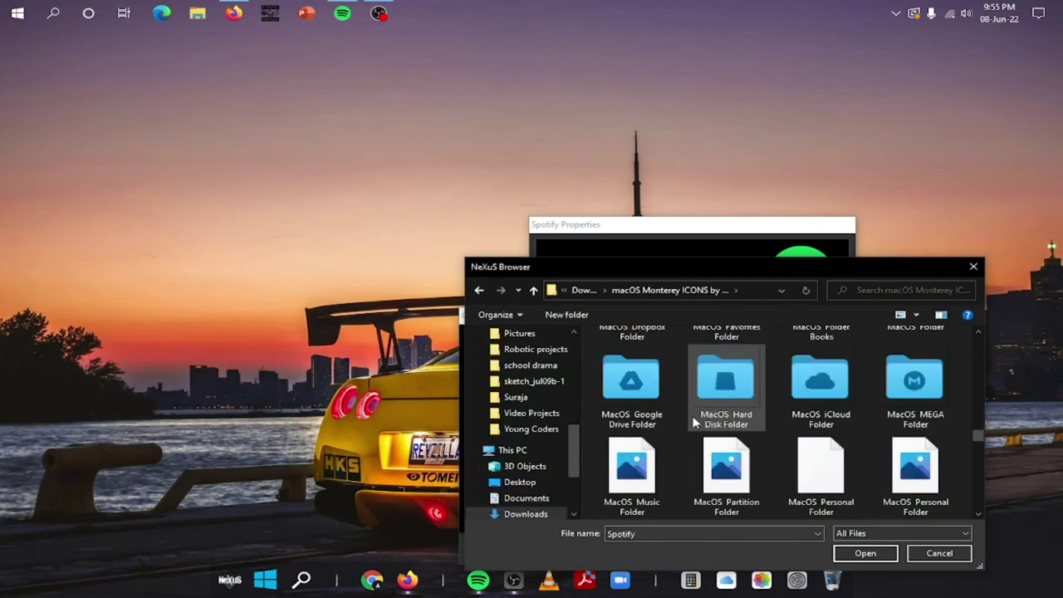
double_click(898, 413)
click(748, 550)
Step: Change the Firefox dock item's icon to Firefox icon wShadow from the macOS Monterey folder
right_click(407, 579)
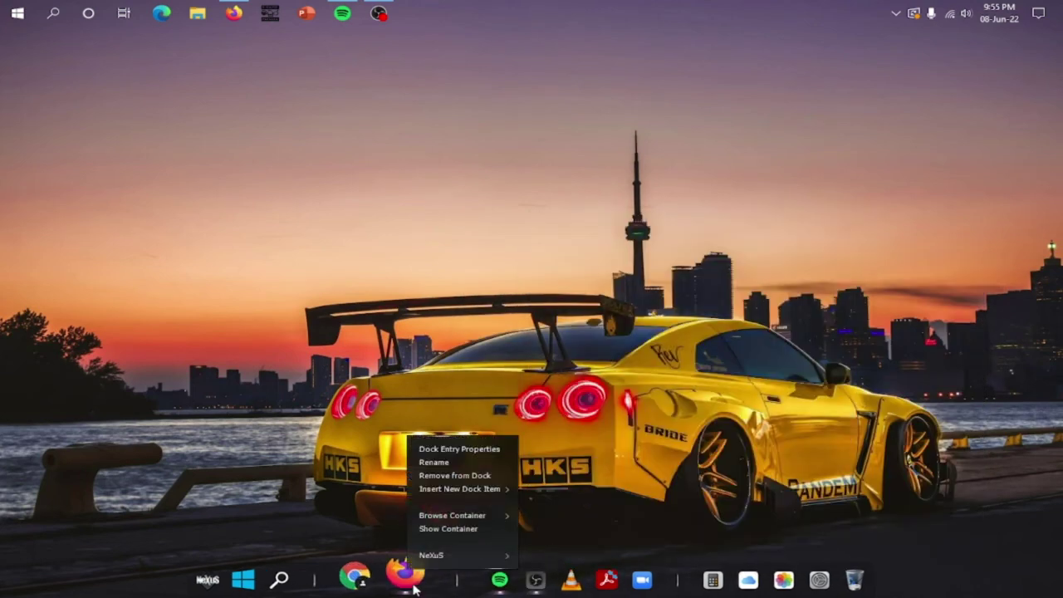
click(455, 446)
click(766, 512)
click(985, 487)
scroll(913, 406, down, 15)
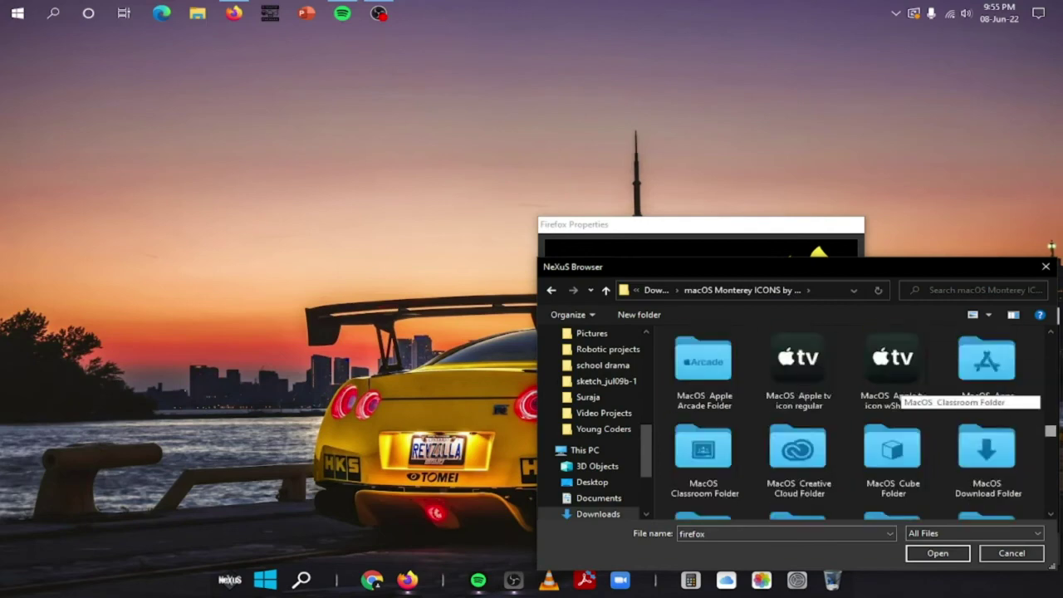
scroll(866, 434, up, 10)
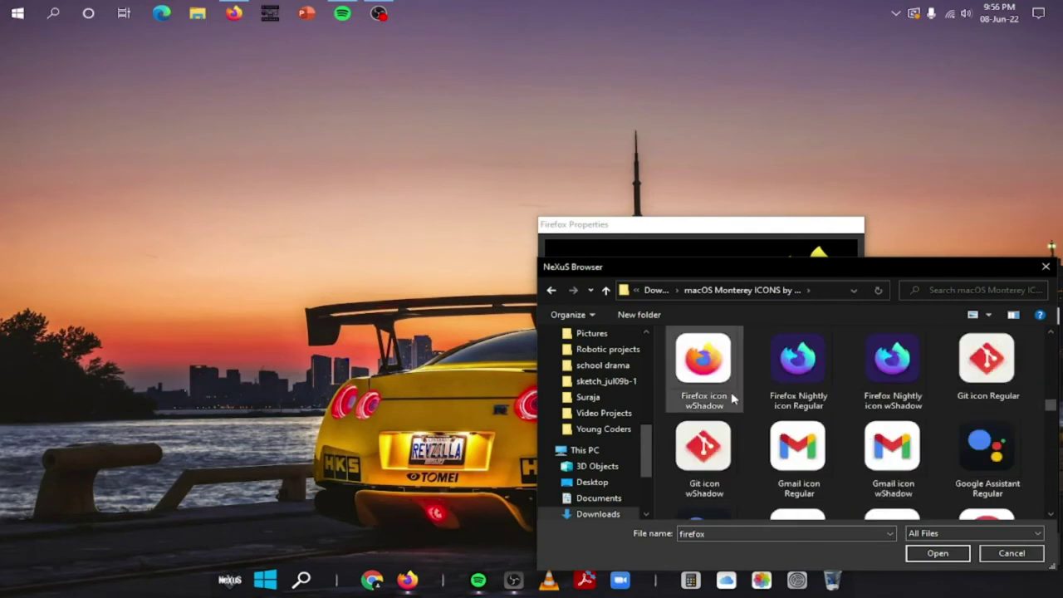
double_click(703, 358)
click(747, 551)
Step: Change the Chrome dock item's icon to the white rounded Chrome icon from the macOS Monterey folder
right_click(407, 579)
click(443, 449)
click(837, 512)
click(731, 353)
scroll(703, 398, down, 5)
click(702, 403)
click(922, 548)
click(702, 548)
click(801, 549)
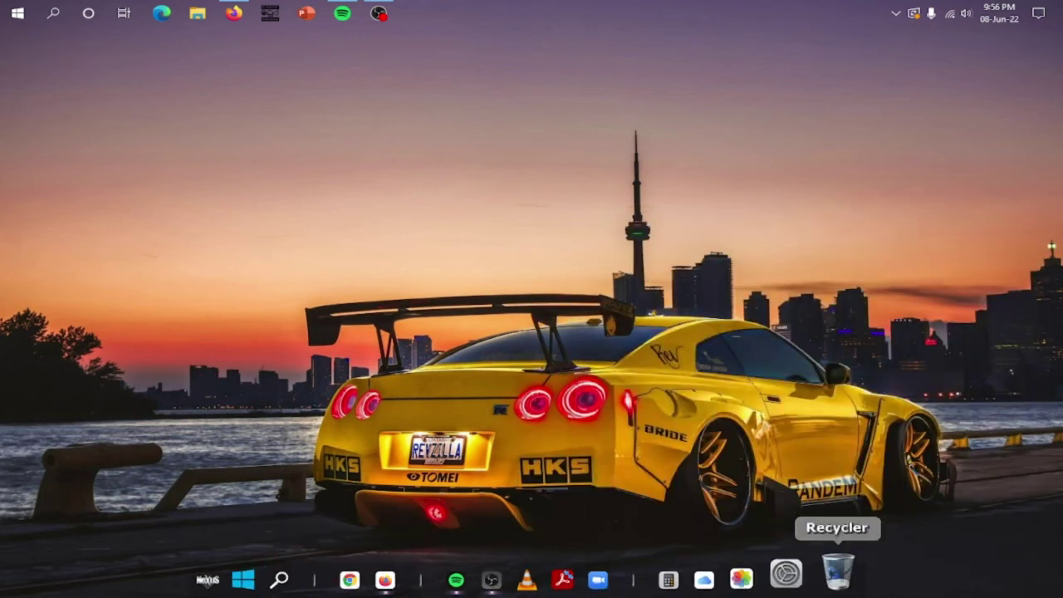
Step: Change the Start Menu dock item's icon to microsoft store icon Regular from the macOS Monterey folder
right_click(262, 581)
click(307, 488)
click(558, 510)
click(790, 354)
click(853, 290)
scroll(1010, 484, down, 15)
scroll(1010, 484, up, 10)
click(890, 451)
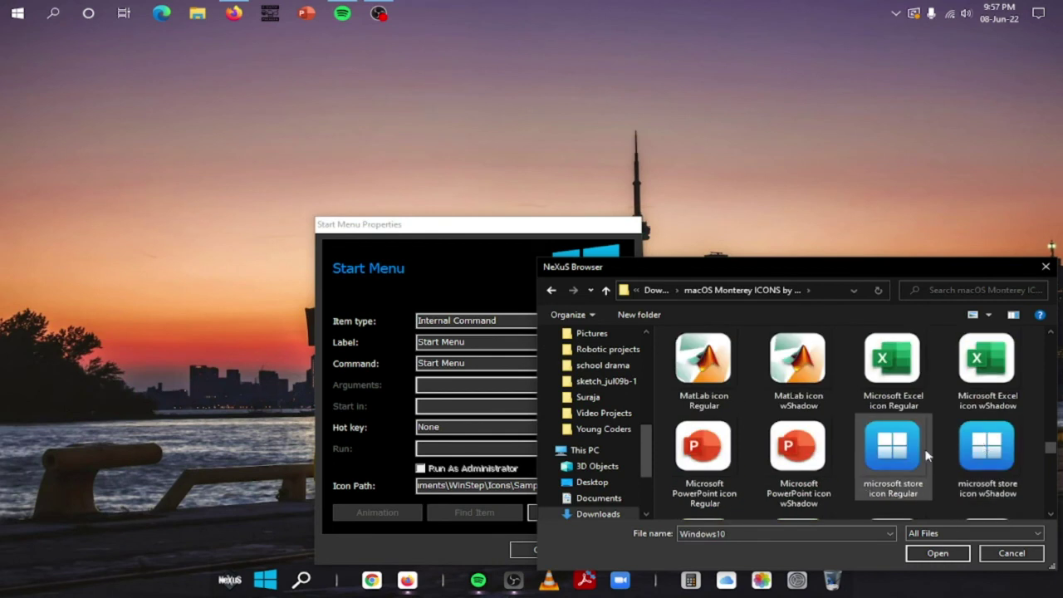
click(938, 553)
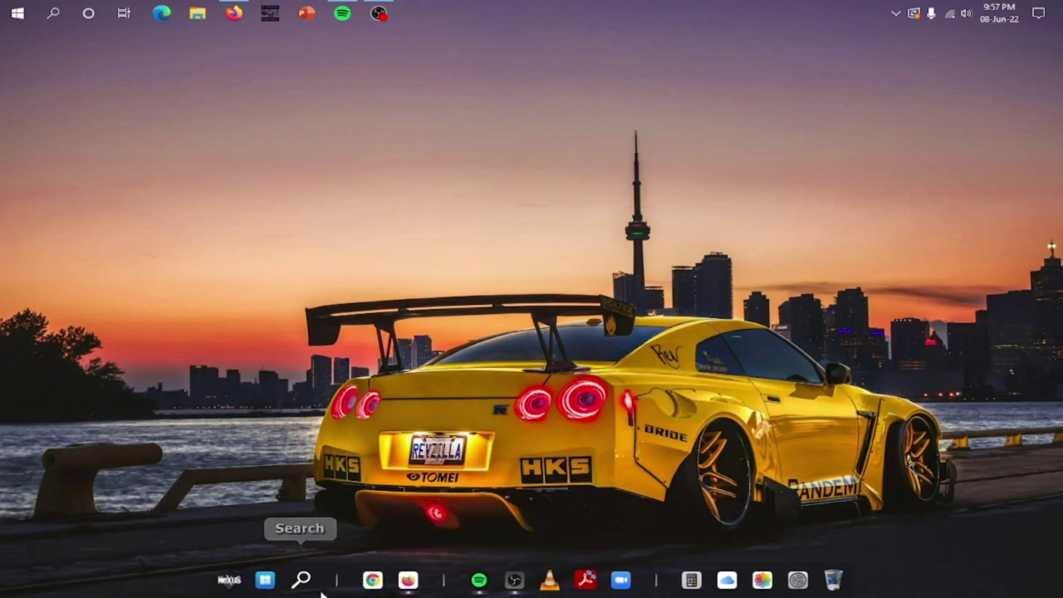
Step: Test the dock's Start Menu item by opening the Windows Start menu, and close it again
click(266, 573)
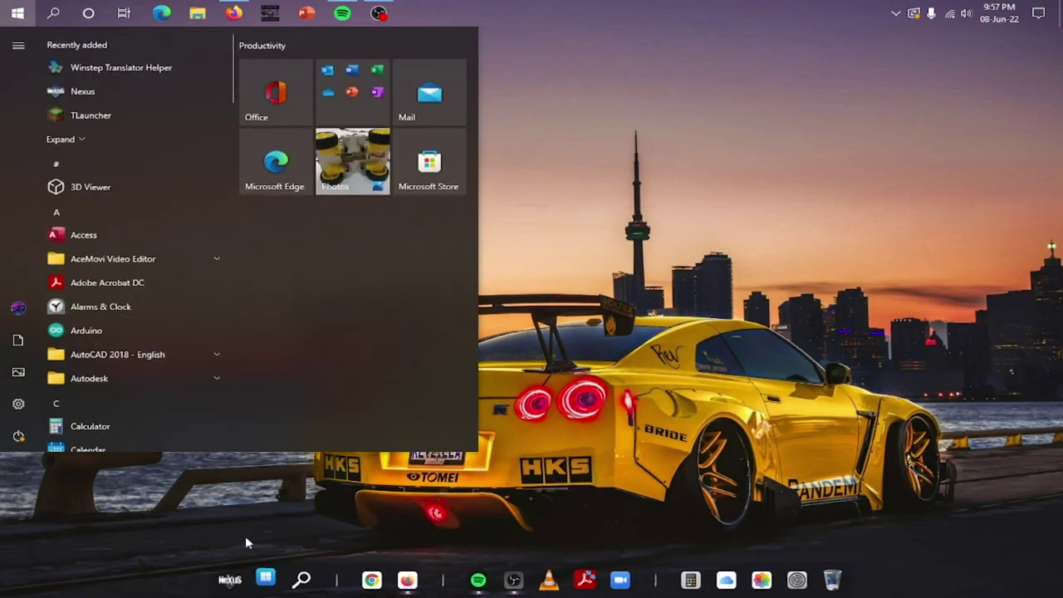
click(319, 571)
click(407, 529)
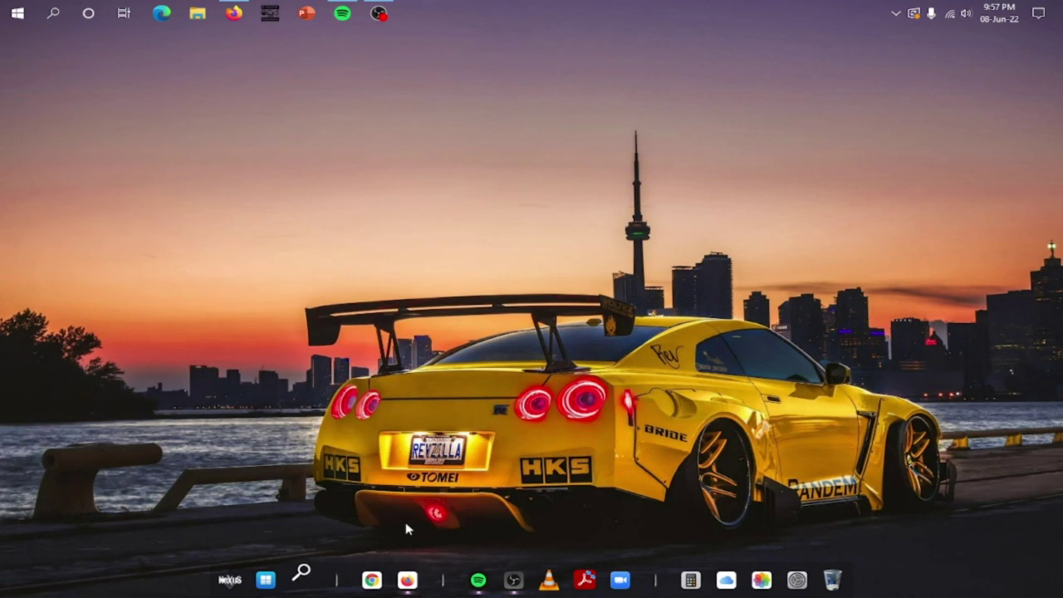